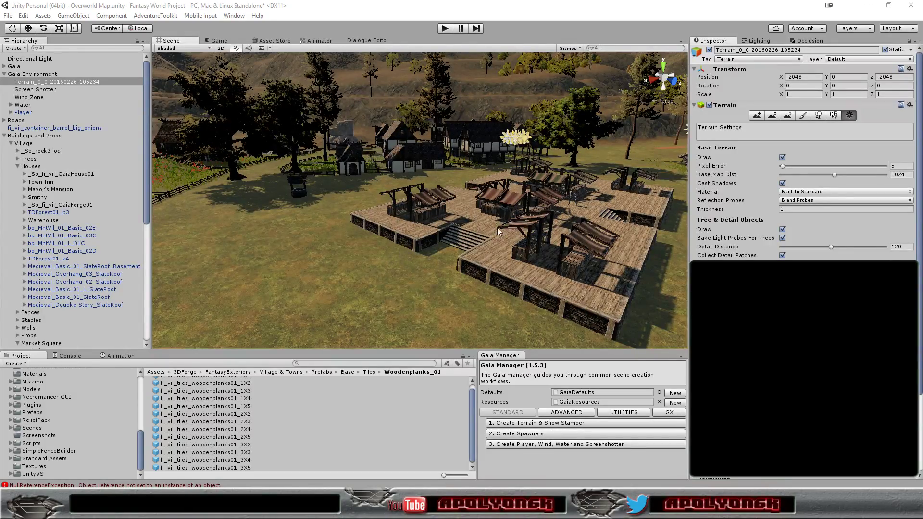
{"action": "mouse_move", "coordinate": [497, 227]}
{"action": "right_mouse_down"}
{"action": "mouse_move", "coordinate": [212, 223]}
{"action": "mouse_move", "coordinate": [411, 277]}
{"action": "mouse_move", "coordinate": [559, 184]}
{"action": "mouse_move", "coordinate": [482, 156]}
{"action": "mouse_move", "coordinate": [320, 180]}
{"action": "mouse_move", "coordinate": [544, 233]}
{"action": "right_mouse_up"}
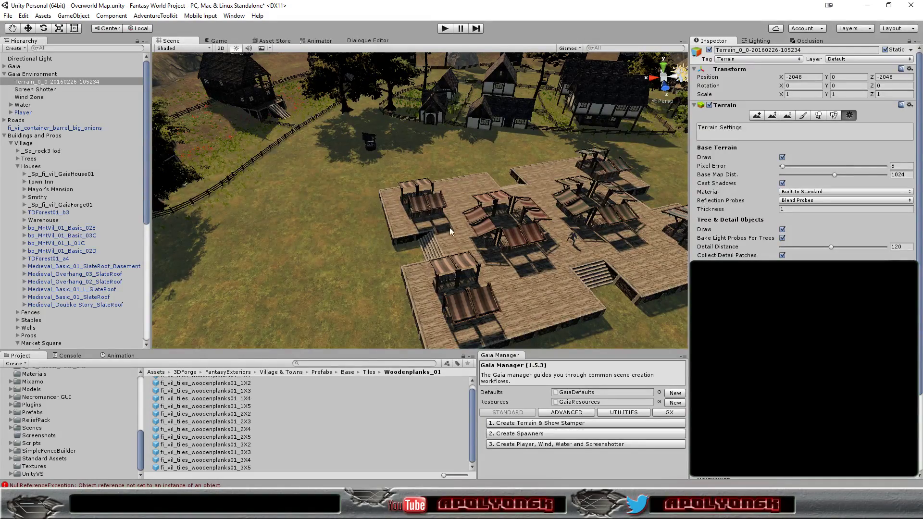
{"action": "mouse_move", "coordinate": [449, 227]}
{"action": "right_mouse_down"}
{"action": "mouse_move", "coordinate": [483, 247]}
{"action": "mouse_move", "coordinate": [508, 284]}
{"action": "right_mouse_up"}
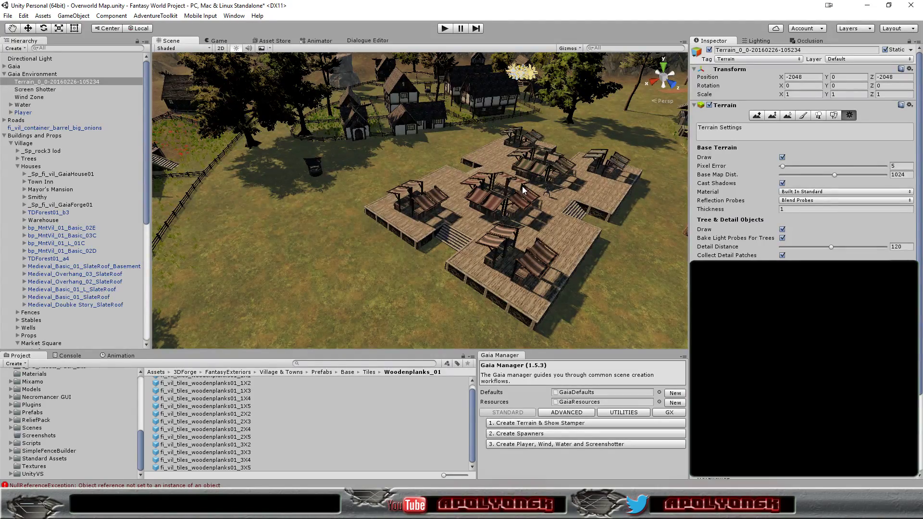
{"action": "scroll", "coordinate": [519, 228], "scroll_direction": "up", "scroll_amount": 2}
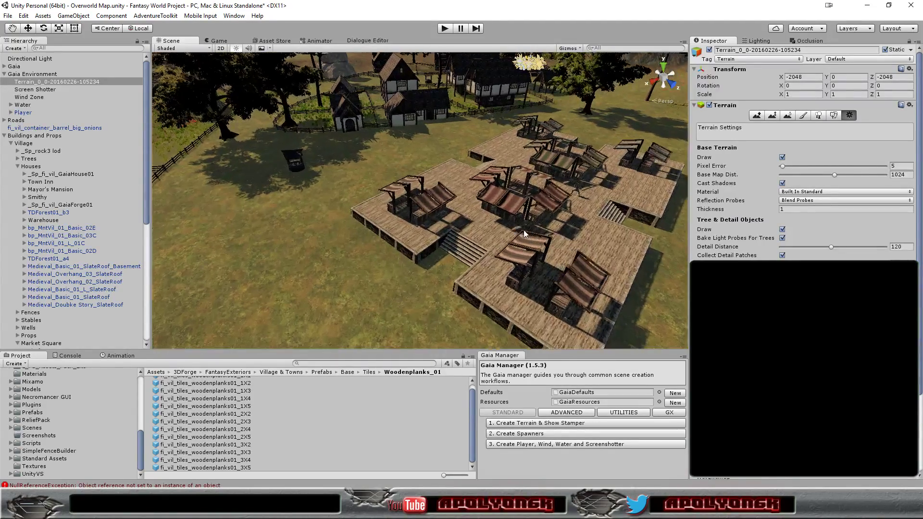
{"action": "mouse_move", "coordinate": [524, 229]}
{"action": "left_mouse_down", "text": "alt"}
{"action": "mouse_move", "coordinate": [621, 205]}
{"action": "mouse_move", "coordinate": [591, 212]}
{"action": "left_mouse_up", "text": "alt"}
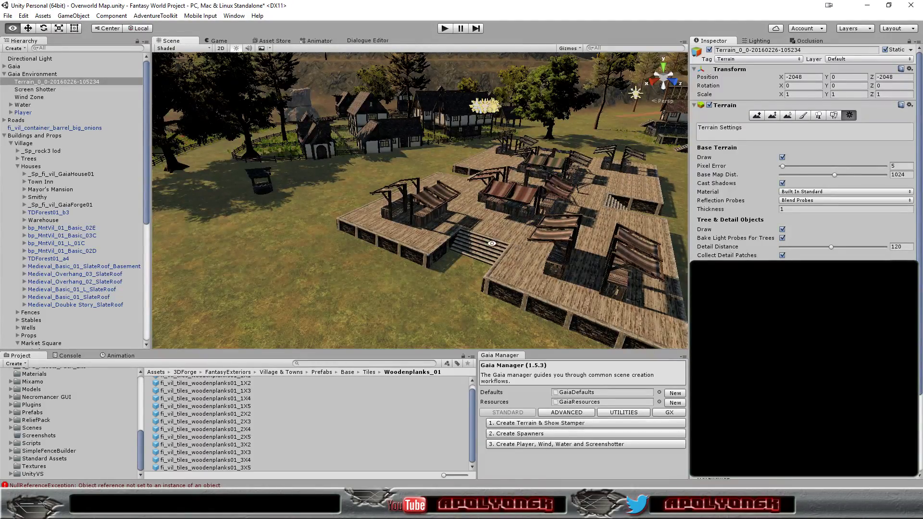
{"action": "mouse_move", "coordinate": [516, 246]}
{"action": "left_mouse_down", "text": "alt"}
{"action": "mouse_move", "coordinate": [640, 199]}
{"action": "mouse_move", "coordinate": [536, 241]}
{"action": "left_mouse_up", "text": "alt"}
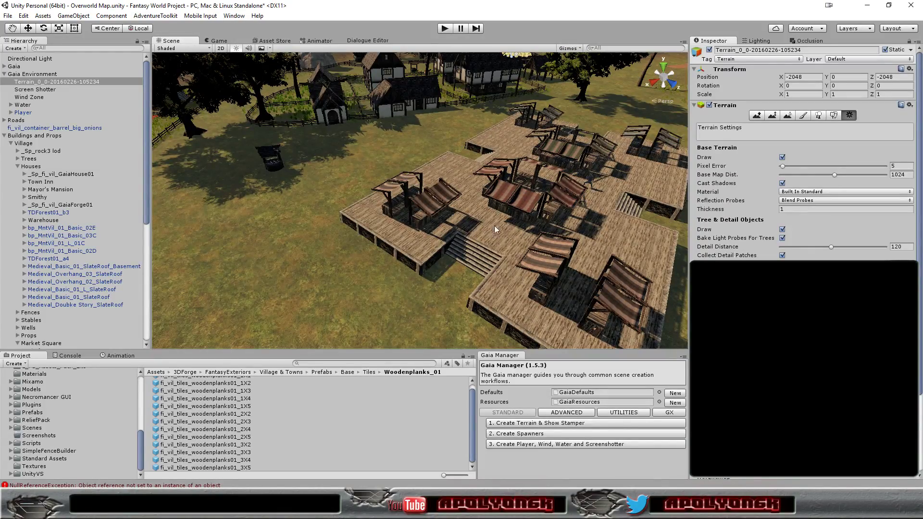
{"action": "mouse_move", "coordinate": [507, 226]}
{"action": "left_mouse_down", "text": "alt"}
{"action": "mouse_move", "coordinate": [465, 207]}
{"action": "mouse_move", "coordinate": [480, 279]}
{"action": "mouse_move", "coordinate": [522, 285]}
{"action": "left_mouse_up", "text": "alt"}
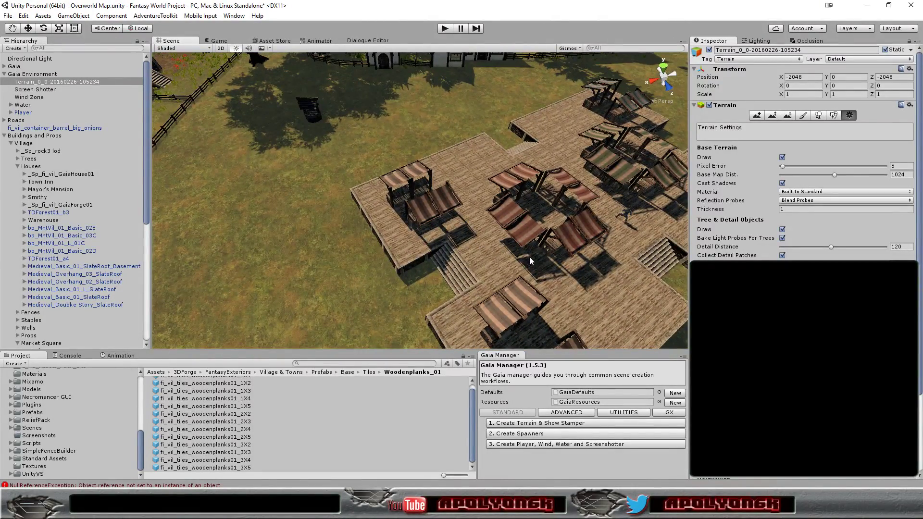
{"action": "scroll", "coordinate": [529, 257], "scroll_direction": "down", "scroll_amount": 5}
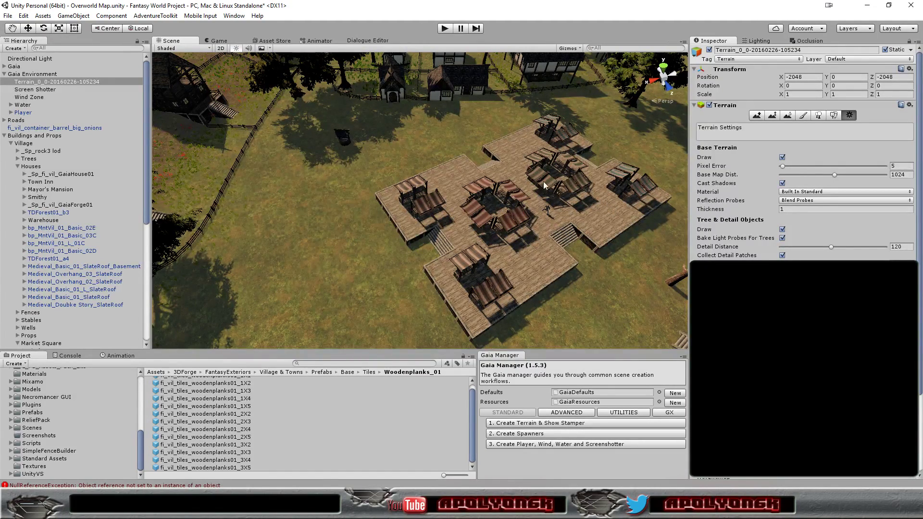
{"action": "scroll", "coordinate": [569, 223], "scroll_direction": "up", "scroll_amount": 2}
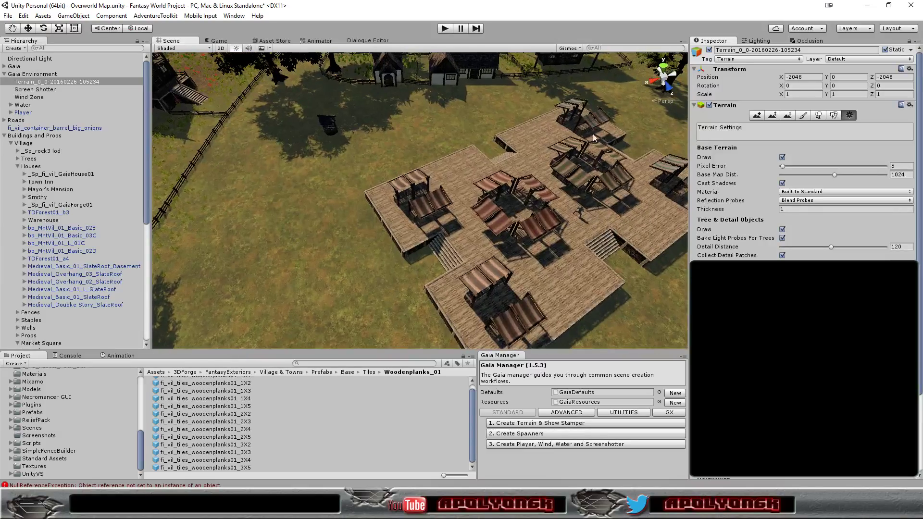
{"action": "mouse_move", "coordinate": [594, 138]}
{"action": "left_mouse_down", "text": "alt"}
{"action": "mouse_move", "coordinate": [467, 131]}
{"action": "mouse_move", "coordinate": [528, 247]}
{"action": "left_mouse_up", "text": "alt"}
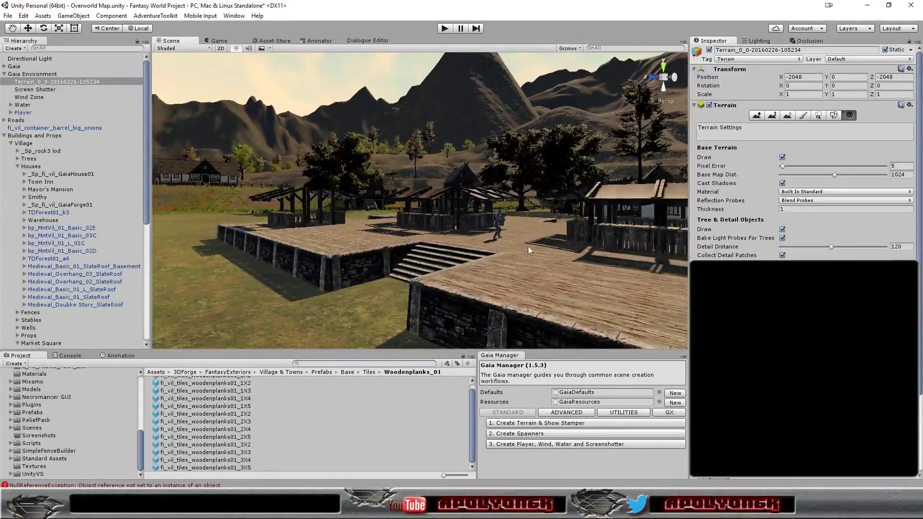
Select the stone divider on the platform wall and switch to the move tool.
{"action": "scroll", "coordinate": [556, 255], "scroll_direction": "down", "scroll_amount": 3}
{"action": "left_click_drag", "start_coordinate": [624, 239], "coordinate": [506, 292], "text": "alt"}
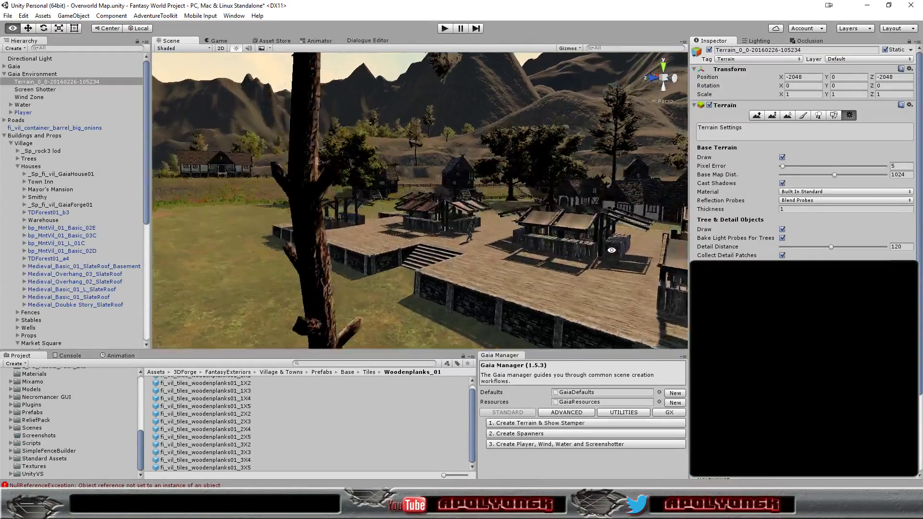
{"action": "scroll", "coordinate": [444, 319], "scroll_direction": "up", "scroll_amount": 3}
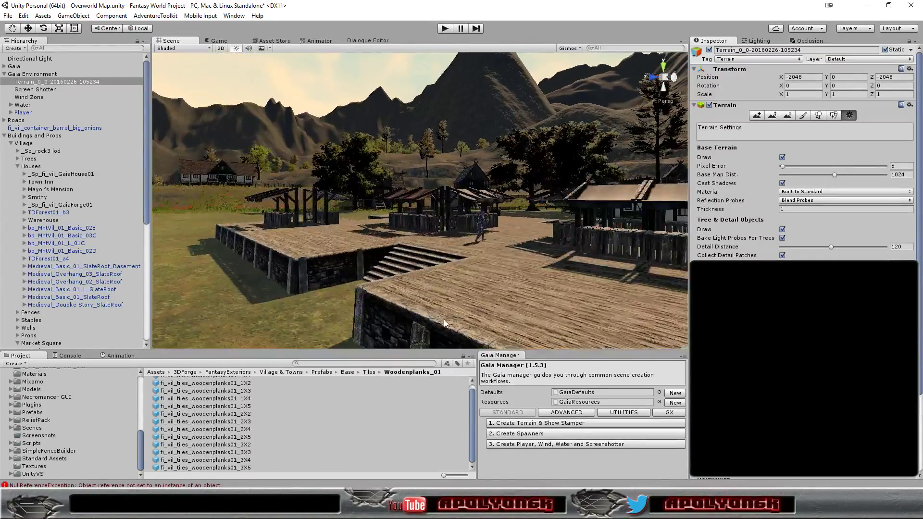
{"action": "left_click", "coordinate": [422, 338]}
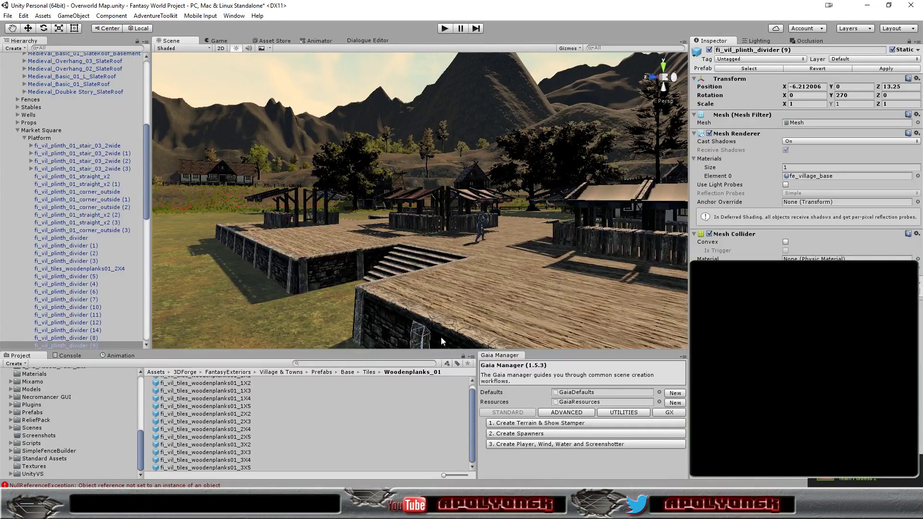
{"action": "scroll", "coordinate": [433, 336], "scroll_direction": "down", "scroll_amount": 3}
{"action": "key", "text": "w"}
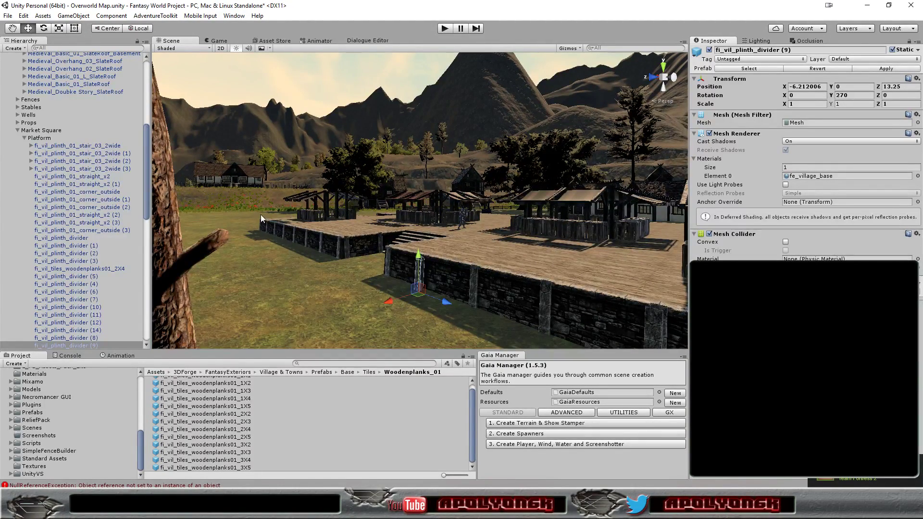
Frame fi_vil_plinth_divider (9) and drag it up against the platform wall.
{"action": "scroll", "coordinate": [430, 287], "scroll_direction": "up", "scroll_amount": 3}
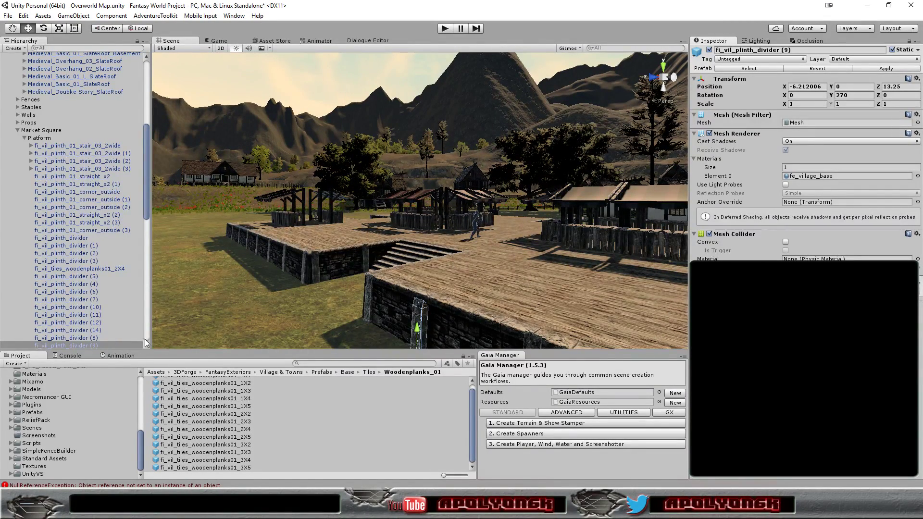
{"action": "double_click", "coordinate": [70, 344]}
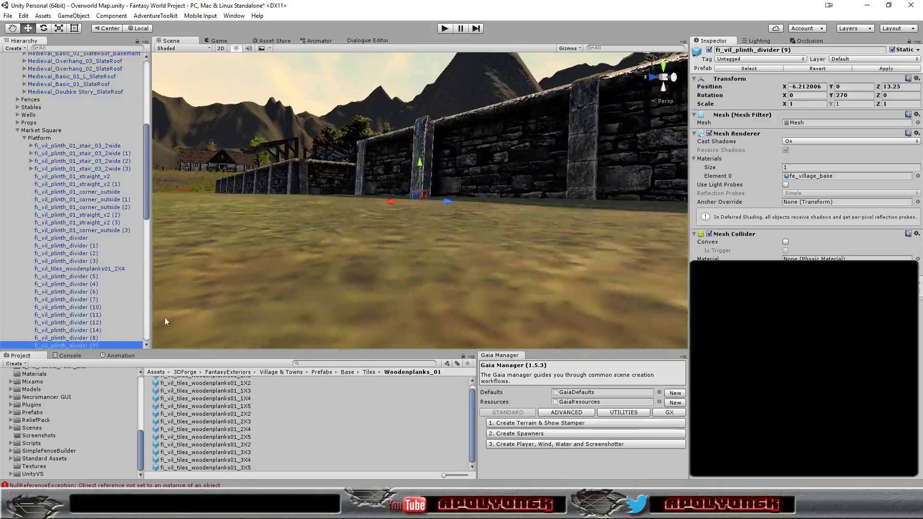
{"action": "left_click_drag", "start_coordinate": [349, 272], "coordinate": [454, 335], "text": "alt"}
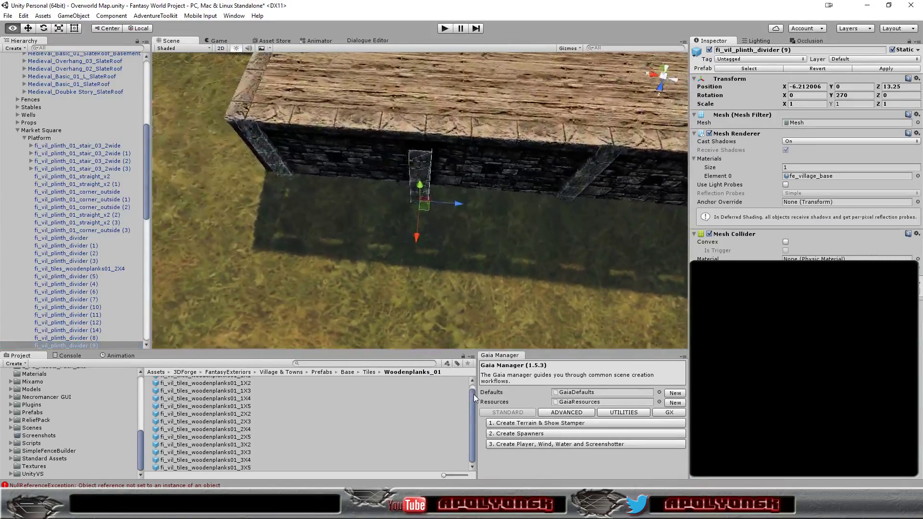
{"action": "mouse_move", "coordinate": [423, 205]}
{"action": "left_mouse_down"}
{"action": "mouse_move", "coordinate": [415, 149]}
{"action": "mouse_move", "coordinate": [471, 160]}
{"action": "mouse_move", "coordinate": [461, 189]}
{"action": "left_mouse_up"}
Select the straight stone-plinth wall section of the platform.
{"action": "scroll", "coordinate": [494, 187], "scroll_direction": "down", "scroll_amount": 3}
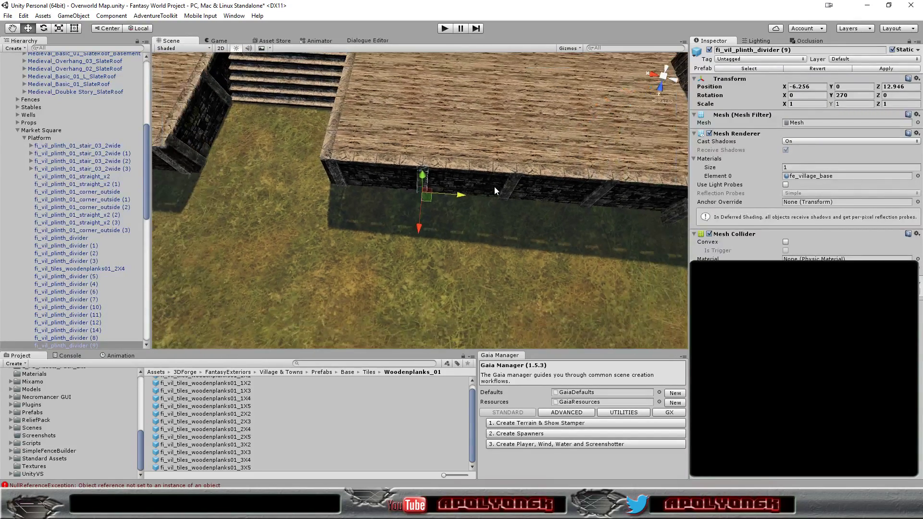
{"action": "scroll", "coordinate": [494, 186], "scroll_direction": "down", "scroll_amount": 2}
{"action": "left_click", "coordinate": [632, 215]}
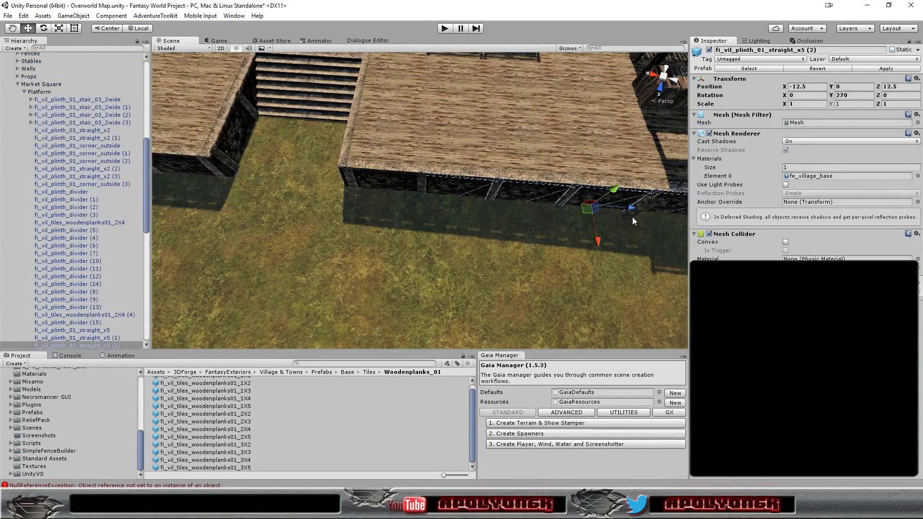
Select the wall, terrain, stall and plinth dividers (13), (9) and (8) to find the right divider.
{"action": "left_click", "coordinate": [633, 219]}
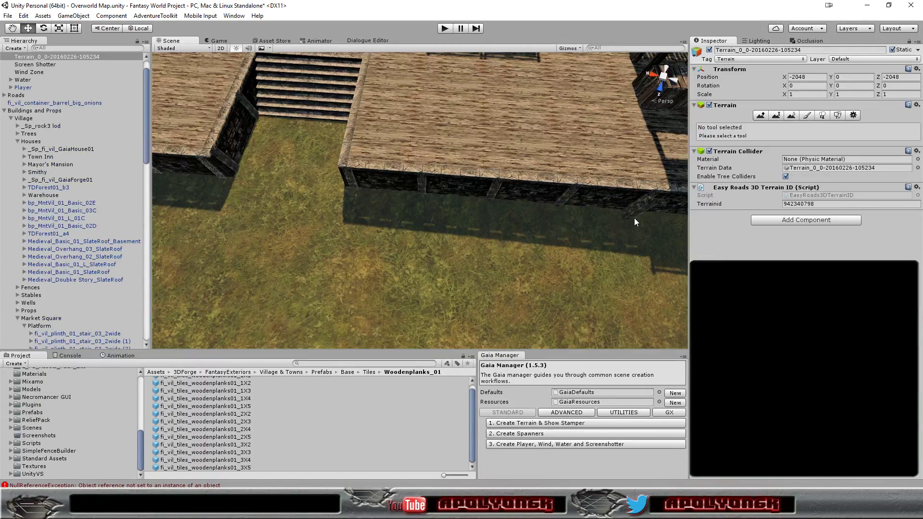
{"action": "left_click", "coordinate": [634, 219]}
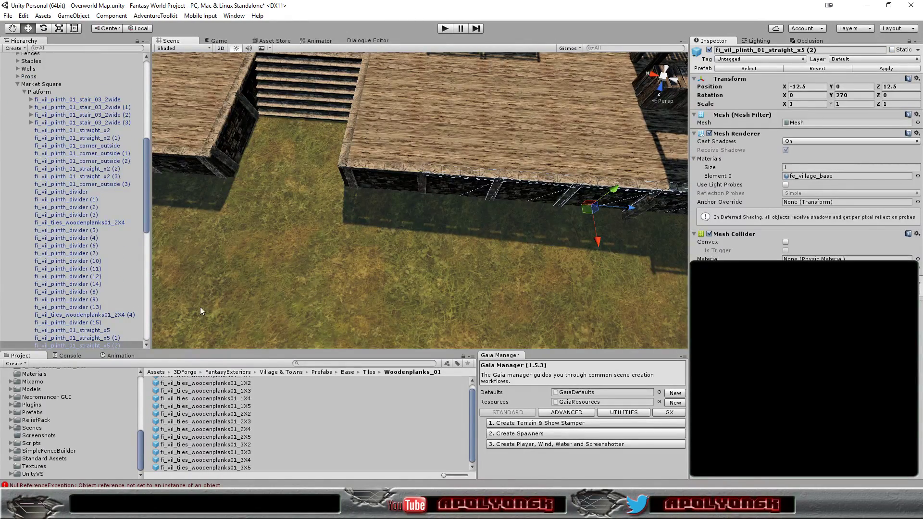
{"action": "left_click", "coordinate": [88, 307]}
{"action": "left_click", "coordinate": [89, 298]}
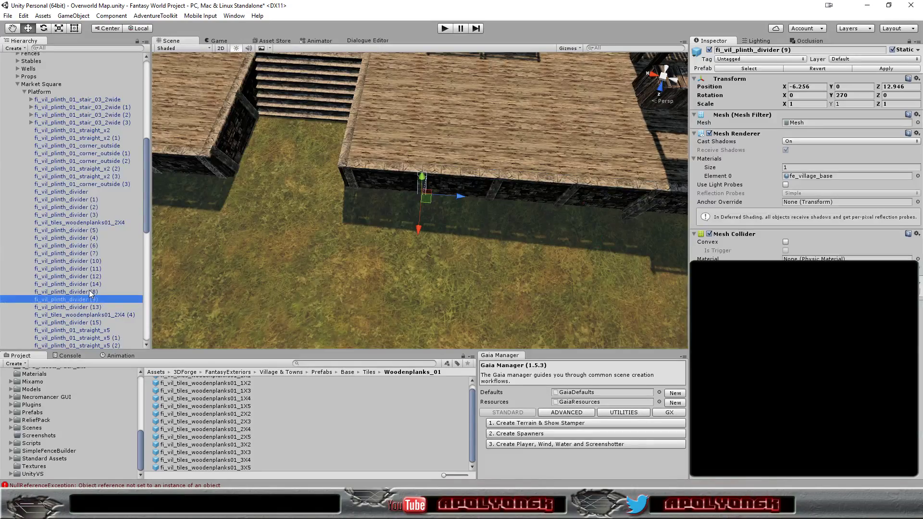
{"action": "left_click", "coordinate": [89, 291]}
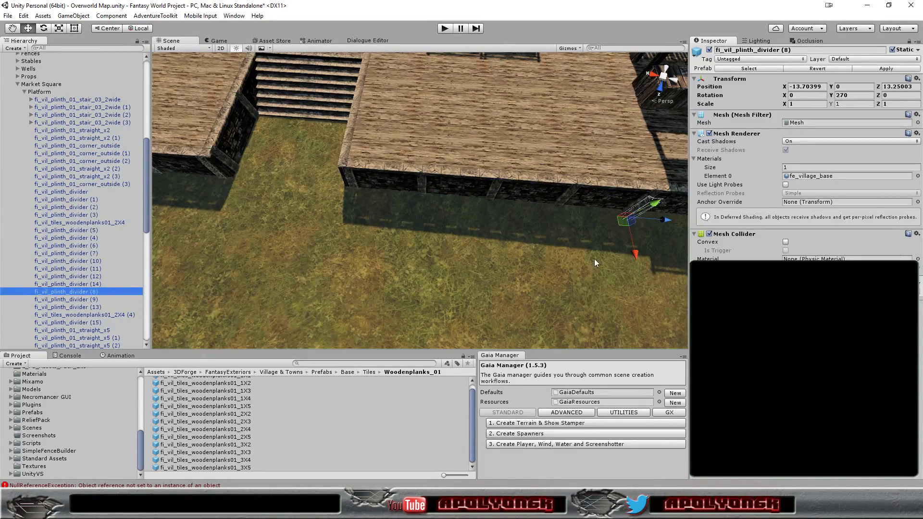
{"action": "scroll", "coordinate": [596, 257], "scroll_direction": "down", "scroll_amount": 5}
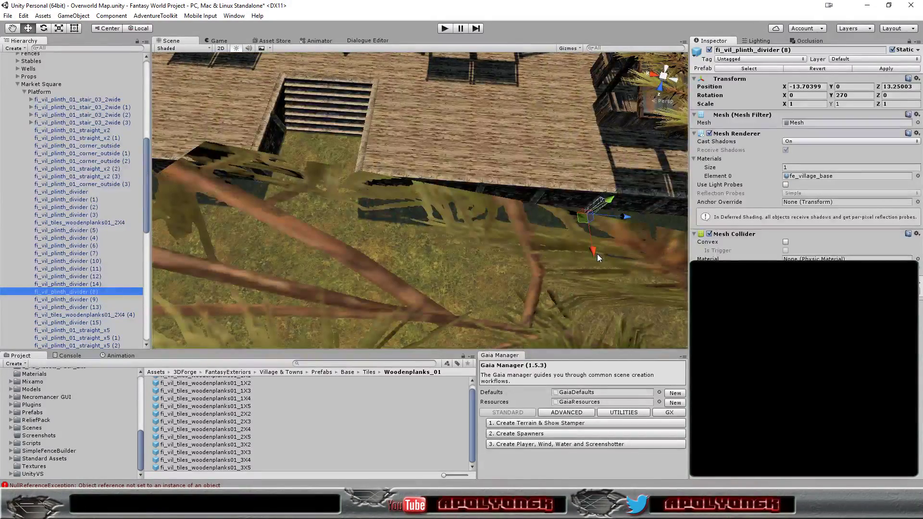
{"action": "left_click", "coordinate": [597, 254]}
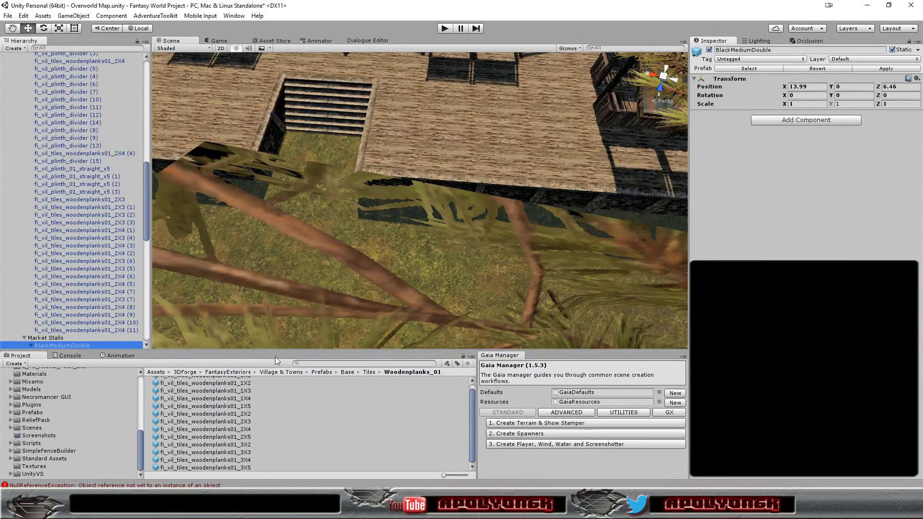
{"action": "left_click", "coordinate": [77, 131]}
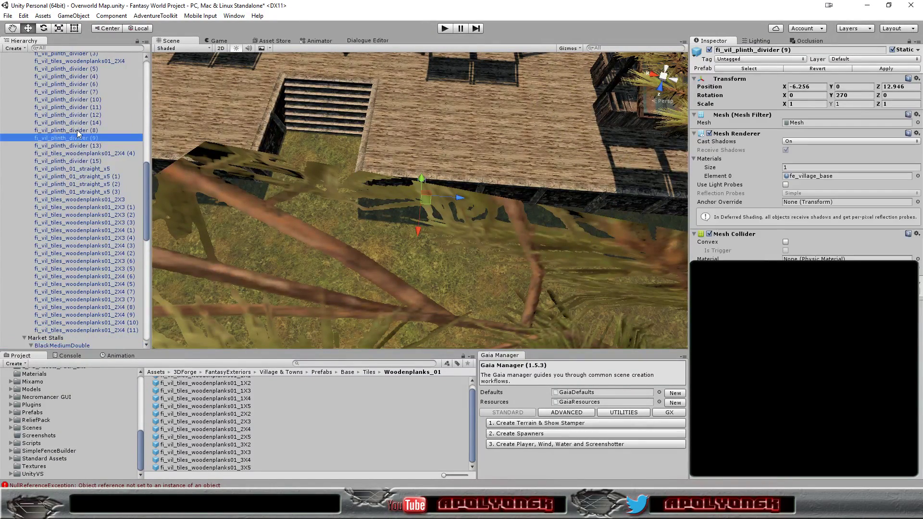
Focus on plinth divider (8) and slide it along the wall to its spot.
{"action": "key", "text": "f"}
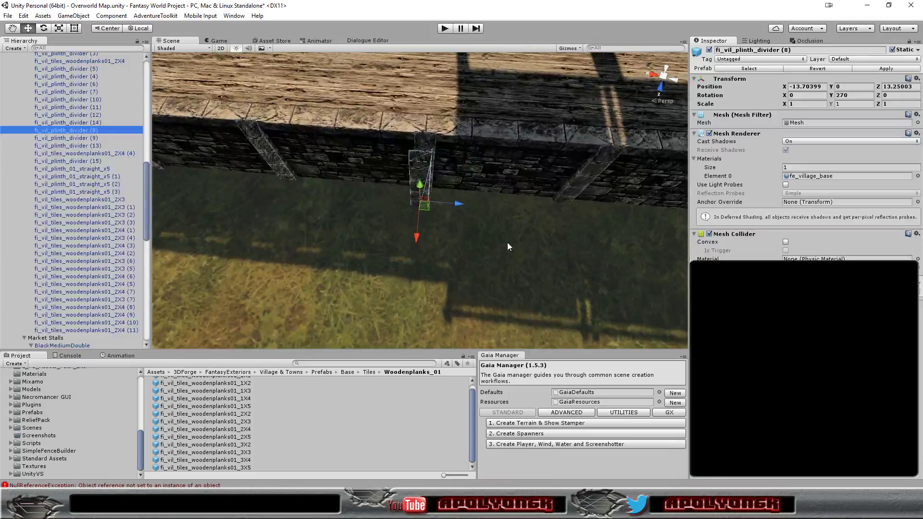
{"action": "scroll", "coordinate": [524, 244], "scroll_direction": "down", "scroll_amount": 5}
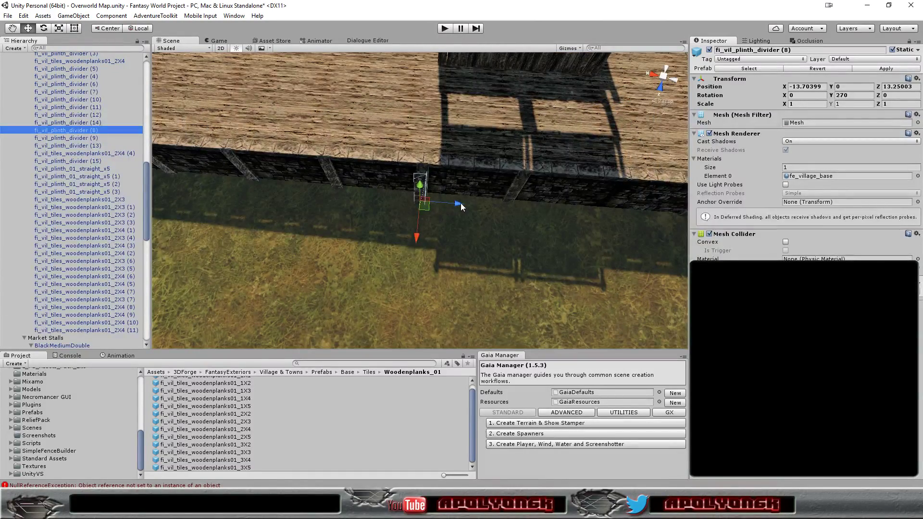
{"action": "mouse_move", "coordinate": [459, 203]}
{"action": "left_mouse_down"}
{"action": "mouse_move", "coordinate": [638, 232]}
{"action": "mouse_move", "coordinate": [563, 251]}
{"action": "mouse_move", "coordinate": [604, 191]}
{"action": "mouse_move", "coordinate": [598, 208]}
{"action": "left_mouse_up"}
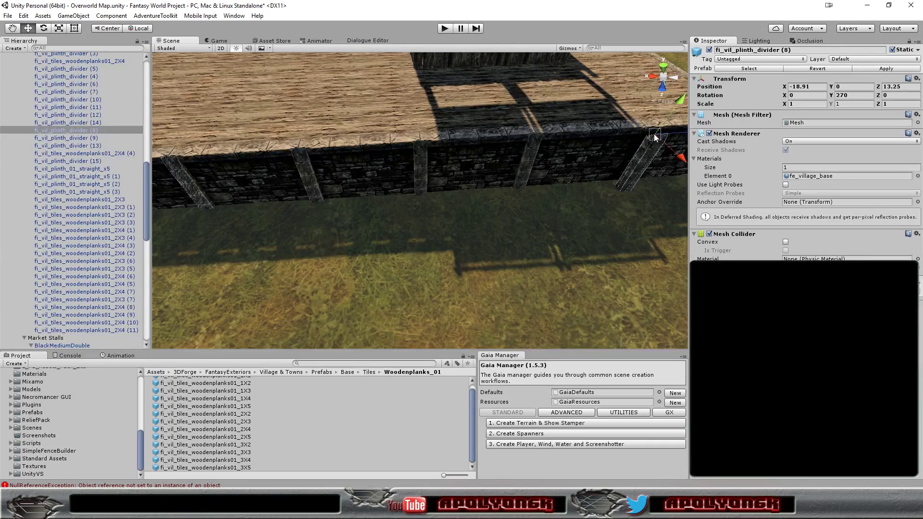
{"action": "left_click_drag", "start_coordinate": [654, 134], "coordinate": [657, 137]}
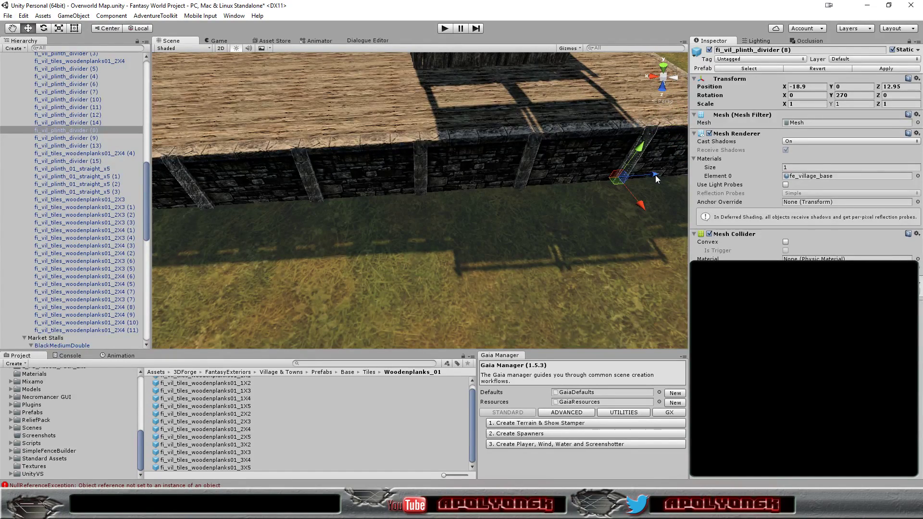
{"action": "left_click_drag", "start_coordinate": [656, 176], "coordinate": [650, 177]}
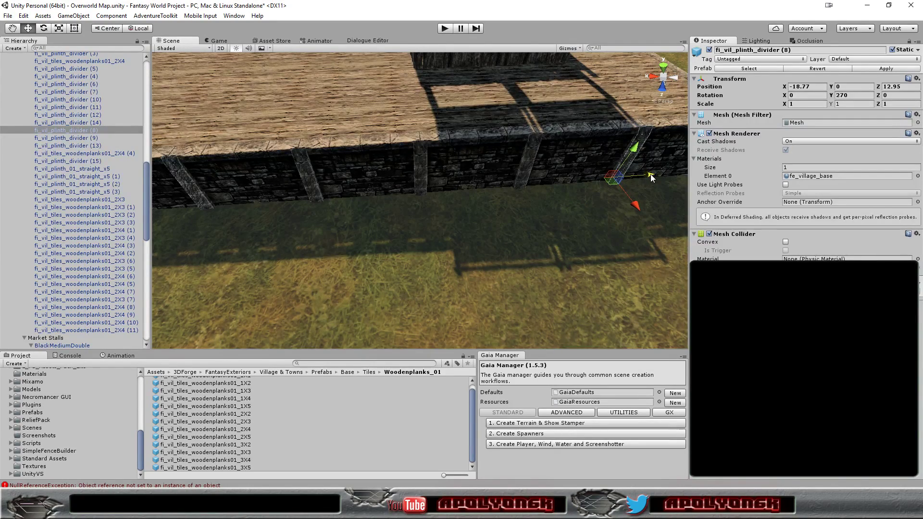
Nudge divider (8) flush with the platform edge at Position X -18.752, then select the terrain.
{"action": "double_click", "coordinate": [57, 131]}
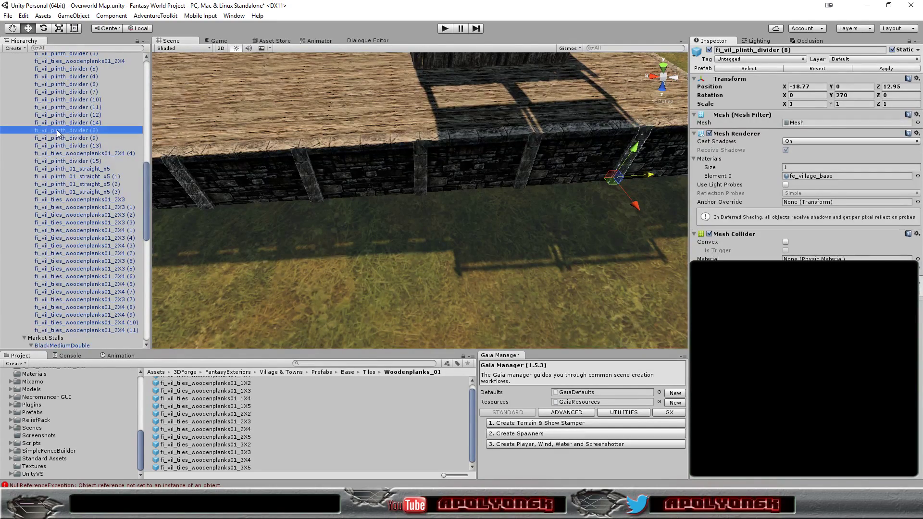
{"action": "left_click_drag", "start_coordinate": [367, 222], "coordinate": [335, 302], "text": "alt"}
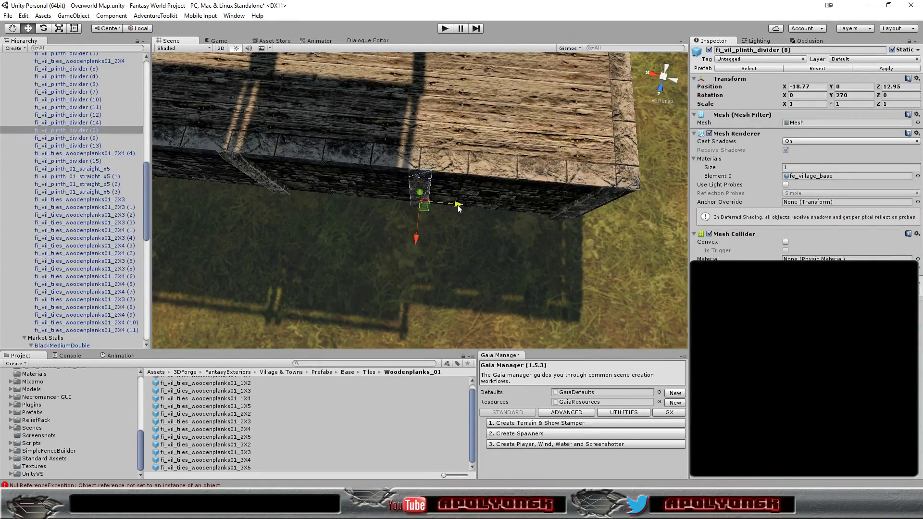
{"action": "left_click_drag", "start_coordinate": [457, 205], "coordinate": [456, 204]}
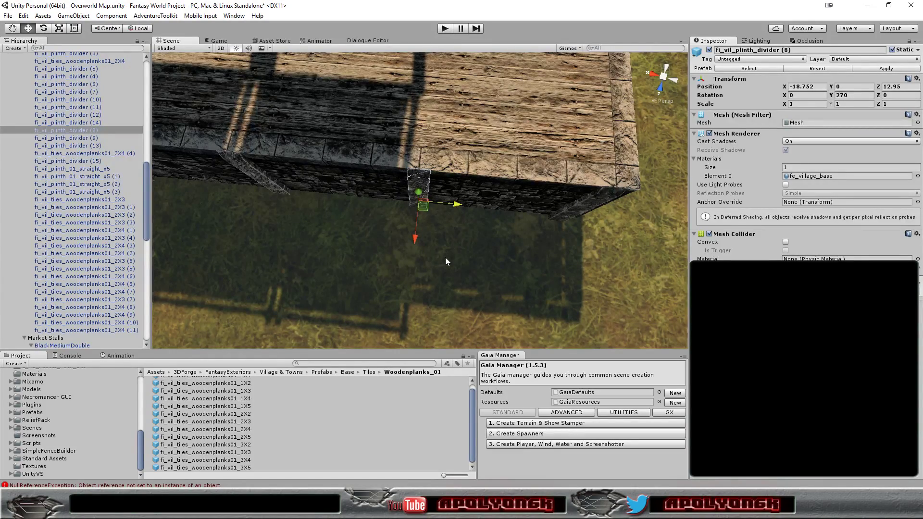
{"action": "scroll", "coordinate": [445, 258], "scroll_direction": "down", "scroll_amount": 3}
{"action": "mouse_move", "coordinate": [437, 261]}
{"action": "left_mouse_down", "text": "alt"}
{"action": "mouse_move", "coordinate": [529, 216]}
{"action": "mouse_move", "coordinate": [315, 283]}
{"action": "mouse_move", "coordinate": [474, 215]}
{"action": "mouse_move", "coordinate": [419, 208]}
{"action": "left_mouse_up", "text": "alt"}
{"action": "left_click", "coordinate": [529, 219]}
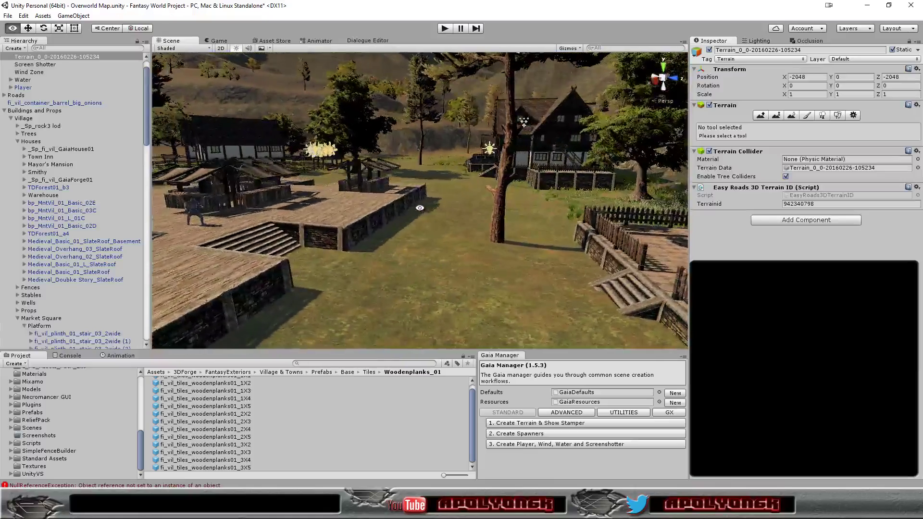
{"action": "mouse_move", "coordinate": [419, 207]}
{"action": "left_mouse_down", "text": "alt"}
{"action": "mouse_move", "coordinate": [781, 255]}
{"action": "mouse_move", "coordinate": [405, 263]}
{"action": "mouse_move", "coordinate": [629, 267]}
{"action": "mouse_move", "coordinate": [574, 266]}
{"action": "left_mouse_up", "text": "alt"}
{"action": "scroll", "coordinate": [533, 251], "scroll_direction": "down", "scroll_amount": 3}
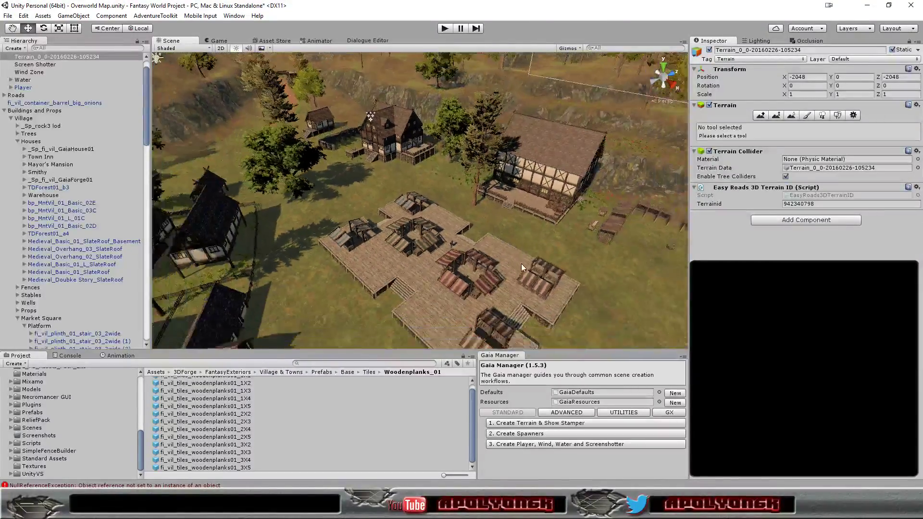
{"action": "mouse_move", "coordinate": [522, 264]}
{"action": "left_mouse_down", "text": "alt"}
{"action": "mouse_move", "coordinate": [492, 202]}
{"action": "mouse_move", "coordinate": [629, 262]}
{"action": "mouse_move", "coordinate": [424, 232]}
{"action": "left_mouse_up", "text": "alt"}
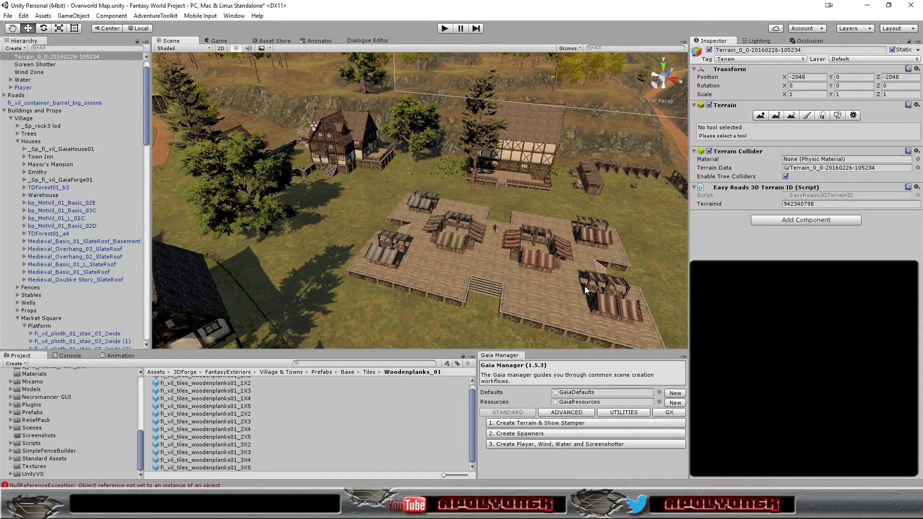
{"action": "scroll", "coordinate": [551, 293], "scroll_direction": "up", "scroll_amount": 5}
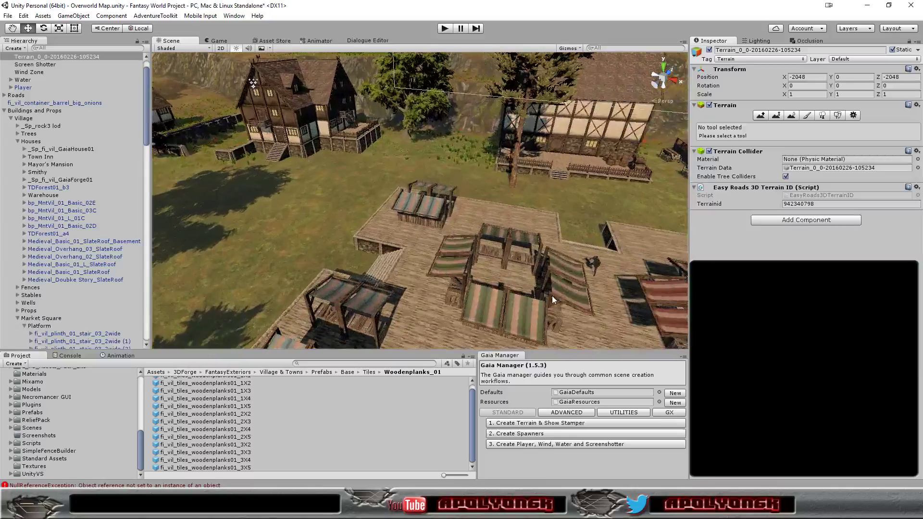
{"action": "scroll", "coordinate": [552, 296], "scroll_direction": "down", "scroll_amount": 8}
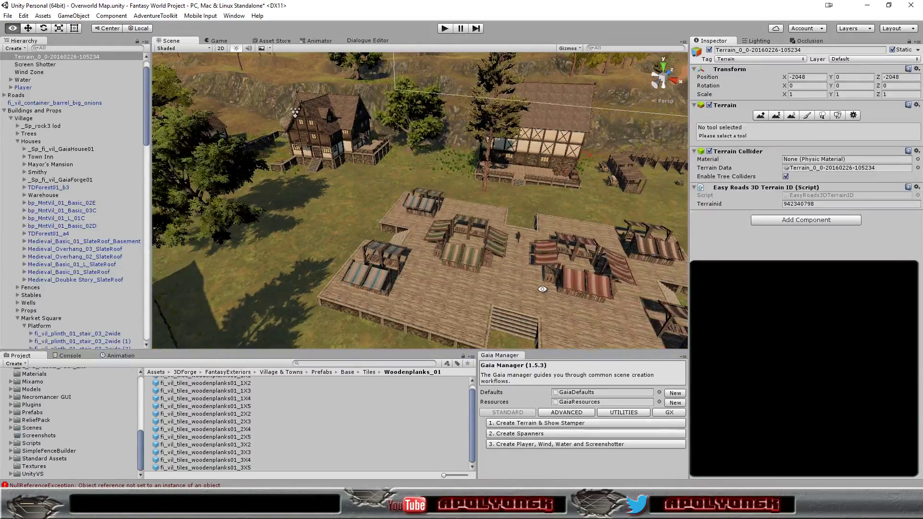
{"action": "left_click_drag", "start_coordinate": [542, 289], "coordinate": [437, 241], "text": "alt"}
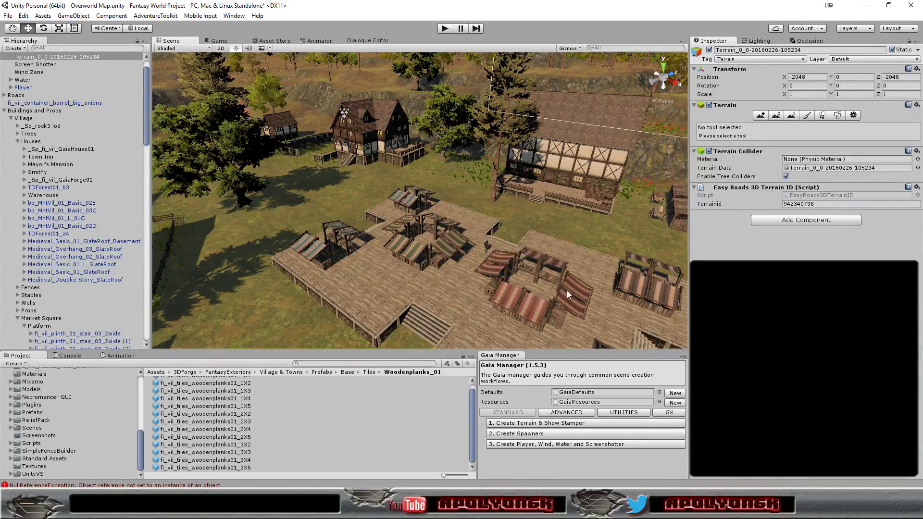
{"action": "scroll", "coordinate": [569, 295], "scroll_direction": "down", "scroll_amount": 2}
{"action": "scroll", "coordinate": [569, 295], "scroll_direction": "down", "scroll_amount": 2}
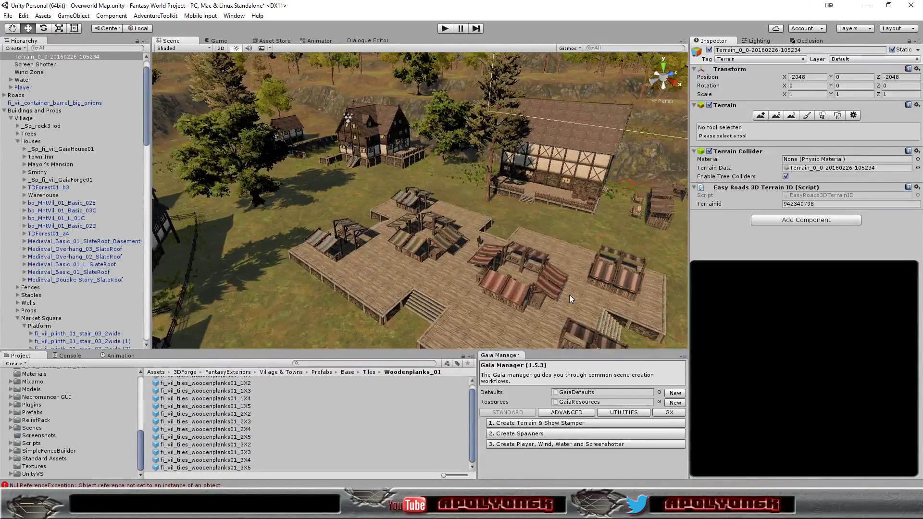
{"action": "scroll", "coordinate": [569, 295], "scroll_direction": "down", "scroll_amount": 2}
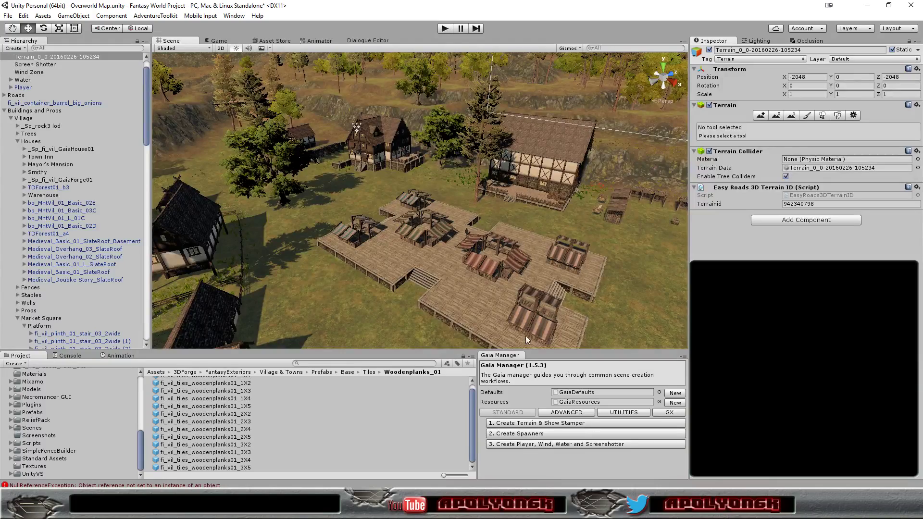
{"action": "scroll", "coordinate": [535, 270], "scroll_direction": "down", "scroll_amount": 3}
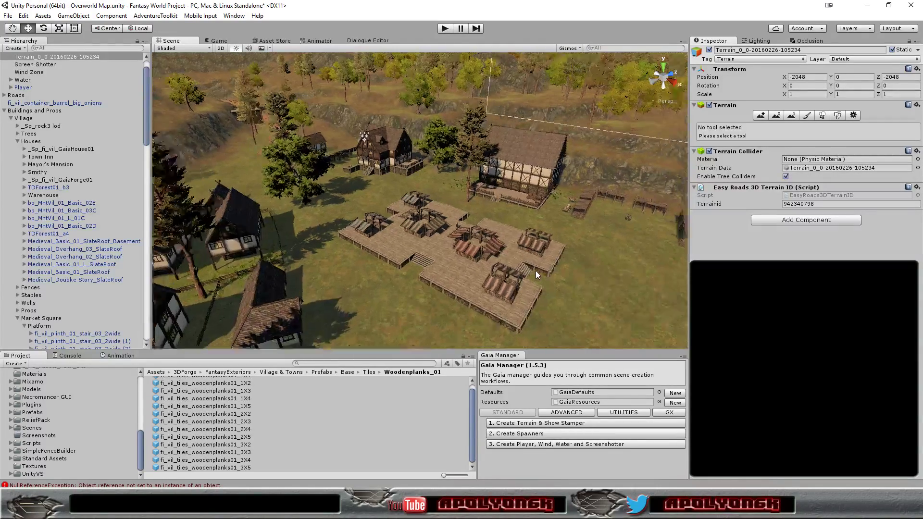
{"action": "scroll", "coordinate": [536, 270], "scroll_direction": "up", "scroll_amount": 2}
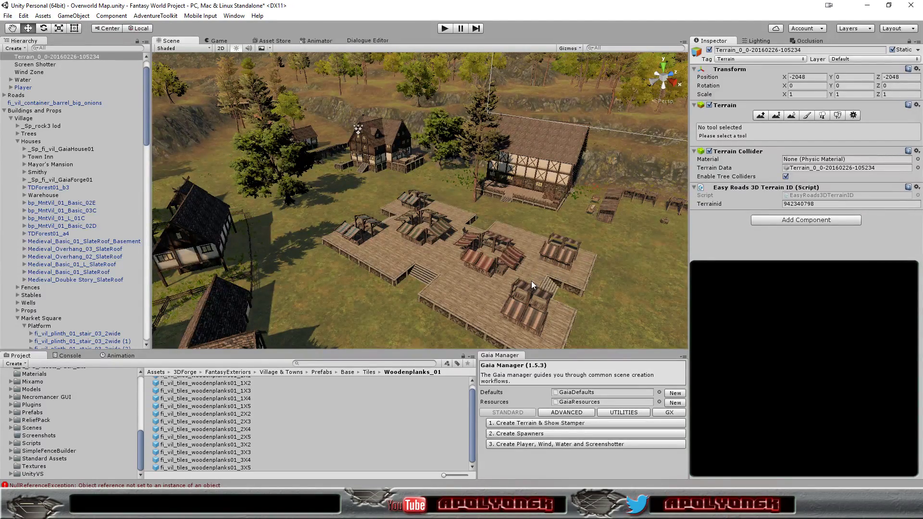
{"action": "scroll", "coordinate": [528, 282], "scroll_direction": "up", "scroll_amount": 2}
{"action": "scroll", "coordinate": [529, 284], "scroll_direction": "up", "scroll_amount": 2}
{"action": "scroll", "coordinate": [529, 286], "scroll_direction": "up", "scroll_amount": 2}
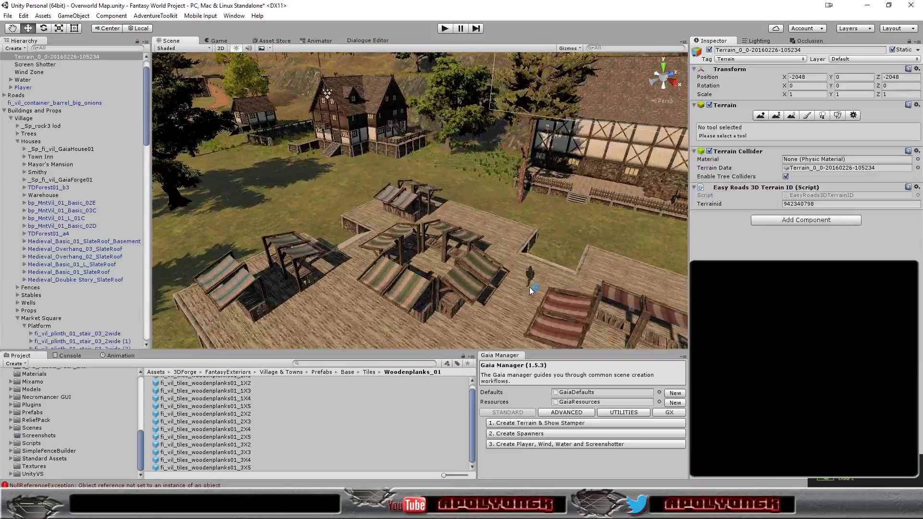
{"action": "left_click_drag", "start_coordinate": [479, 327], "coordinate": [457, 315], "text": "alt"}
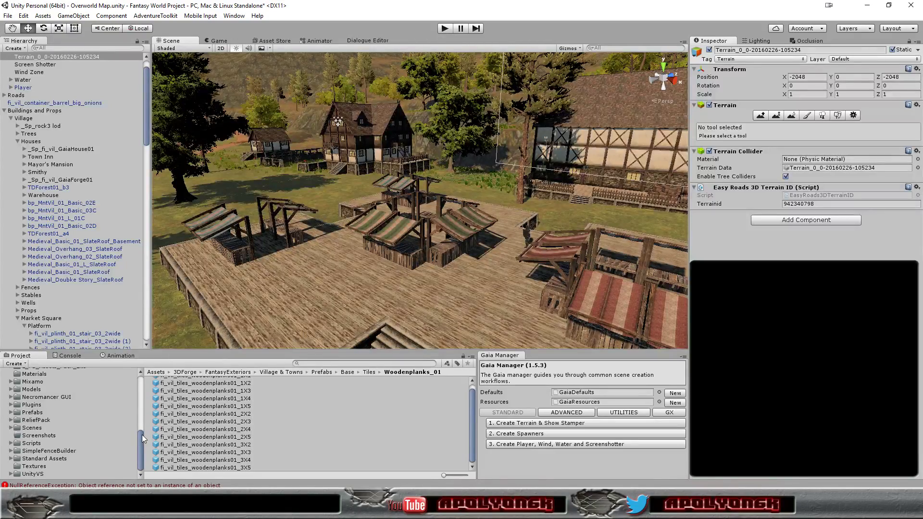
{"action": "left_click_drag", "start_coordinate": [140, 436], "coordinate": [123, 386]}
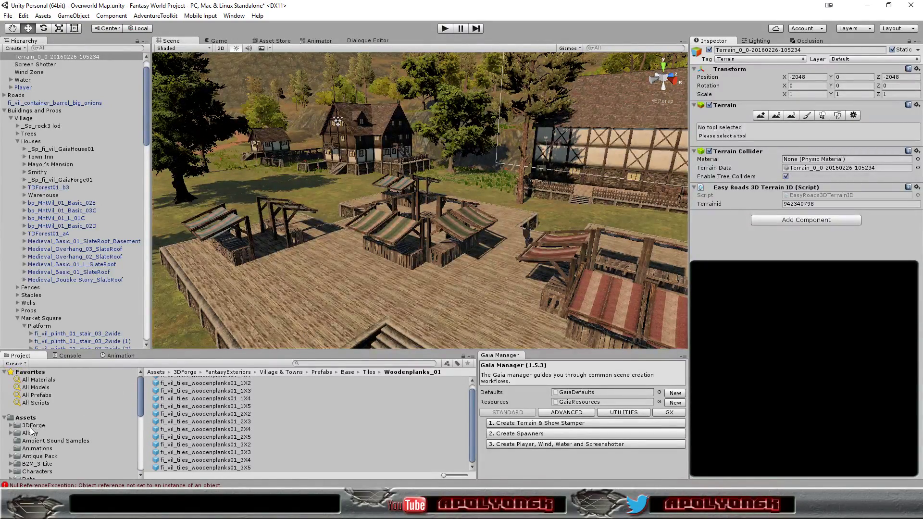
Browse 3DForge › FantasyExteriors › Village & Towns › Prefabs › Market › Cage and select fe_vil_market_cage01a.
{"action": "left_click", "coordinate": [34, 425]}
{"action": "double_click", "coordinate": [191, 404]}
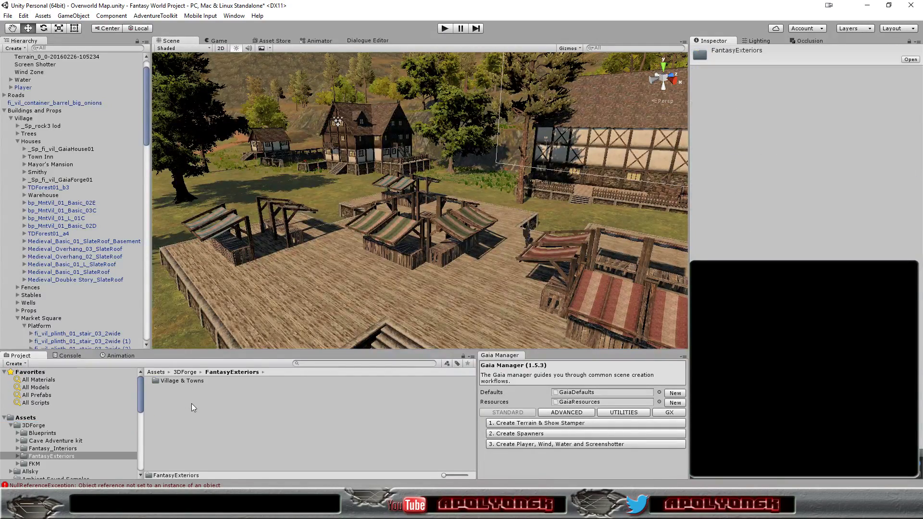
{"action": "double_click", "coordinate": [170, 381]}
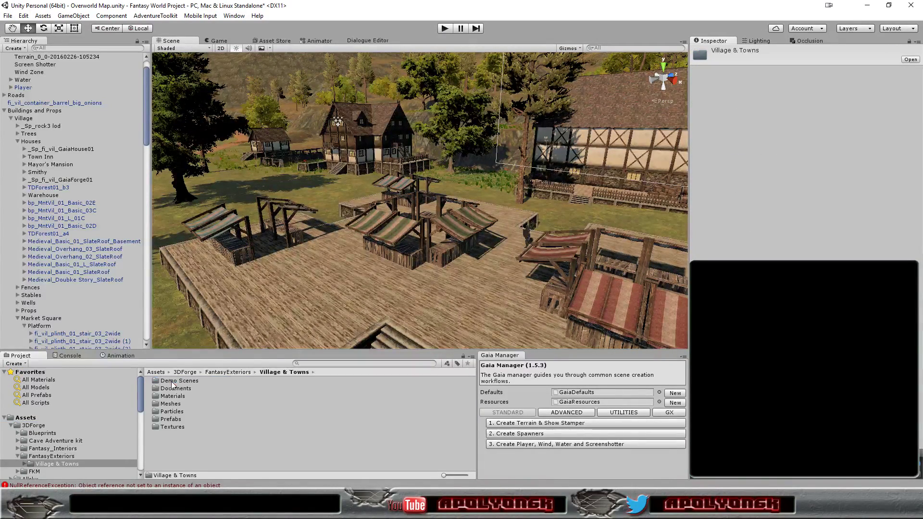
{"action": "double_click", "coordinate": [177, 420]}
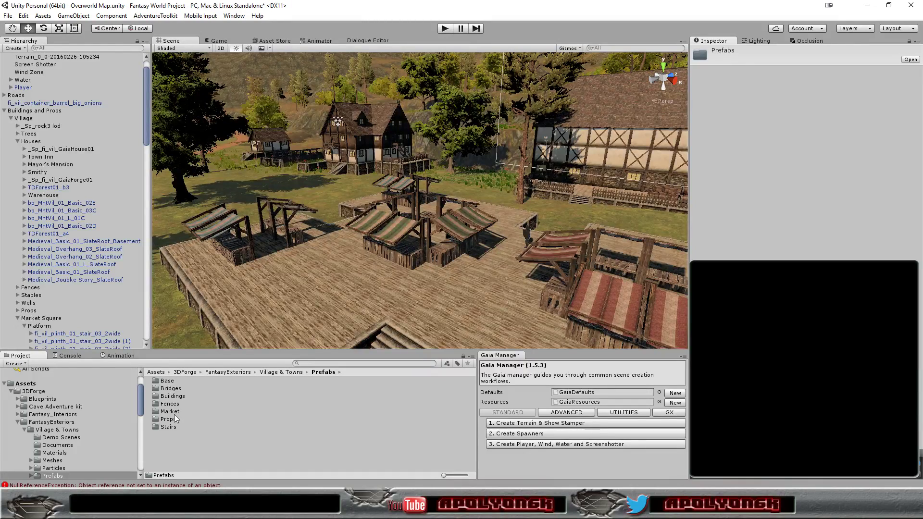
{"action": "double_click", "coordinate": [173, 411]}
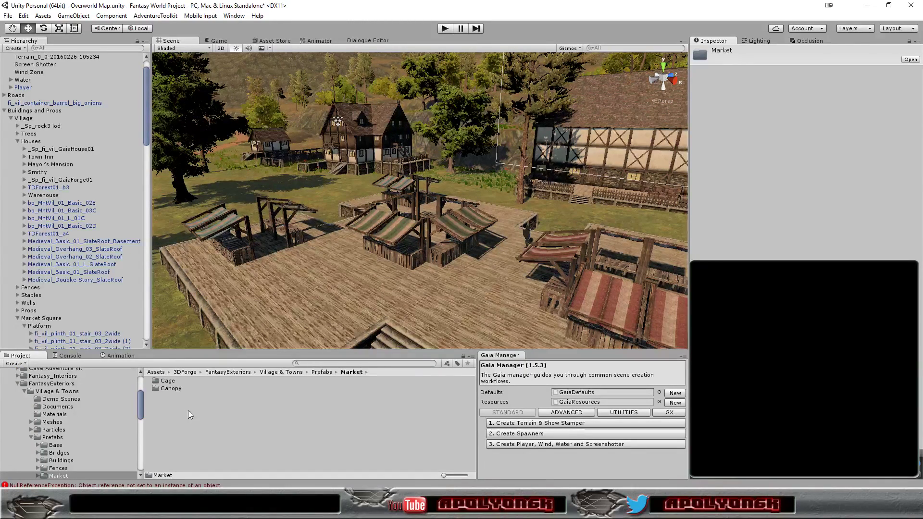
{"action": "double_click", "coordinate": [166, 381]}
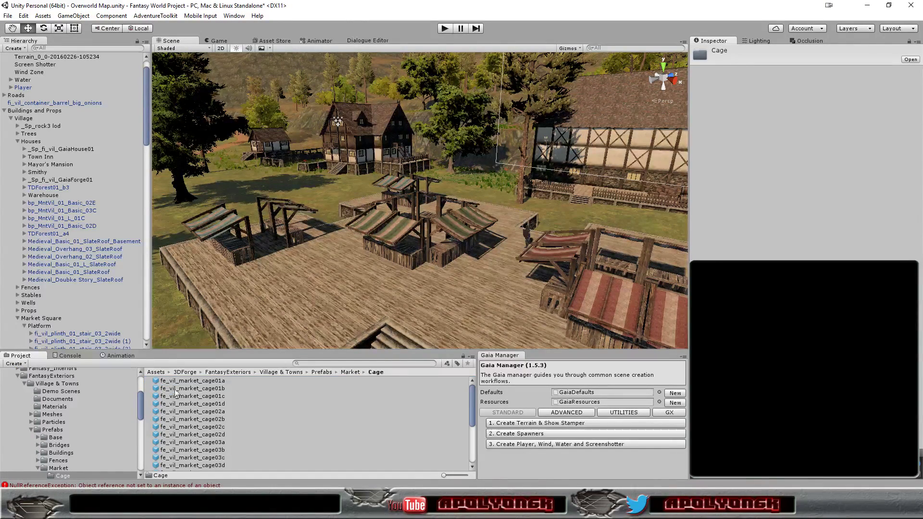
{"action": "left_click", "coordinate": [200, 380]}
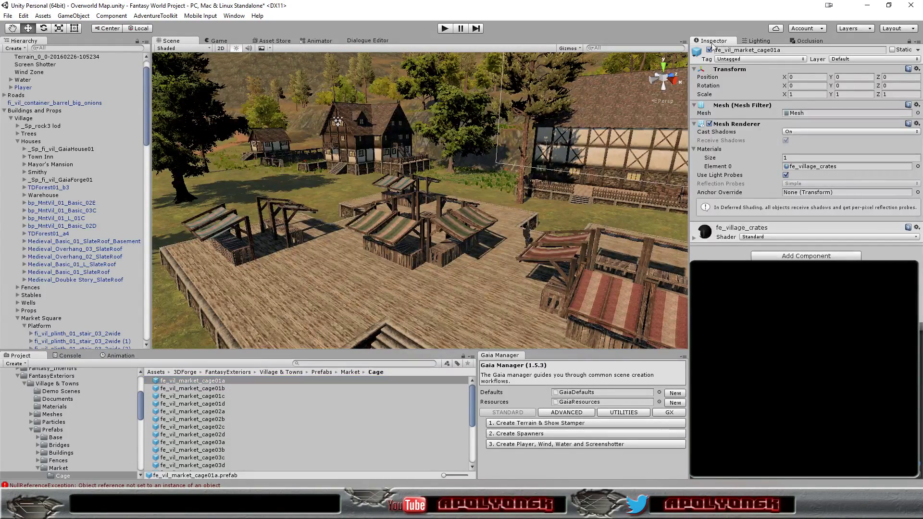
Undock the Inspector into its own panel, enlarge the prefab preview and rotate the cage model.
{"action": "left_click_drag", "start_coordinate": [714, 42], "coordinate": [612, 85]}
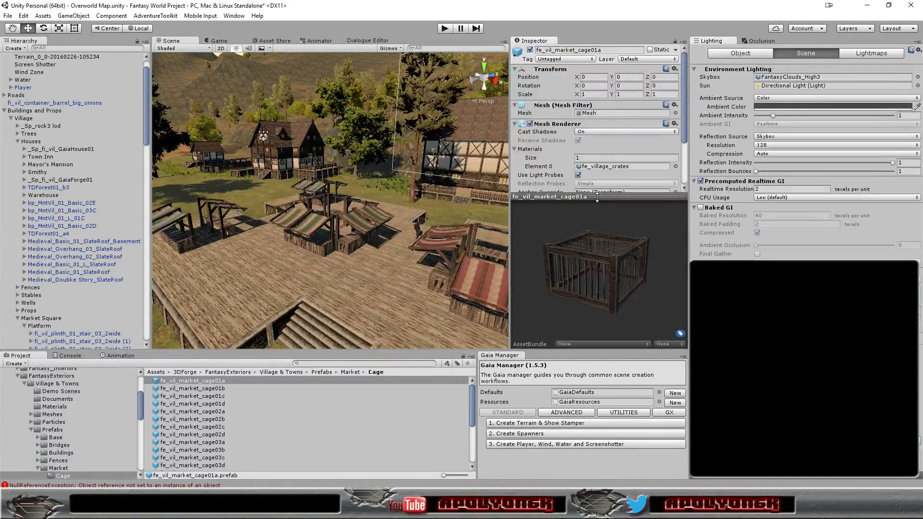
{"action": "left_click_drag", "start_coordinate": [597, 197], "coordinate": [597, 127]}
{"action": "mouse_move", "coordinate": [581, 247]}
{"action": "left_mouse_down"}
{"action": "mouse_move", "coordinate": [665, 226]}
{"action": "mouse_move", "coordinate": [657, 255]}
{"action": "left_mouse_up"}
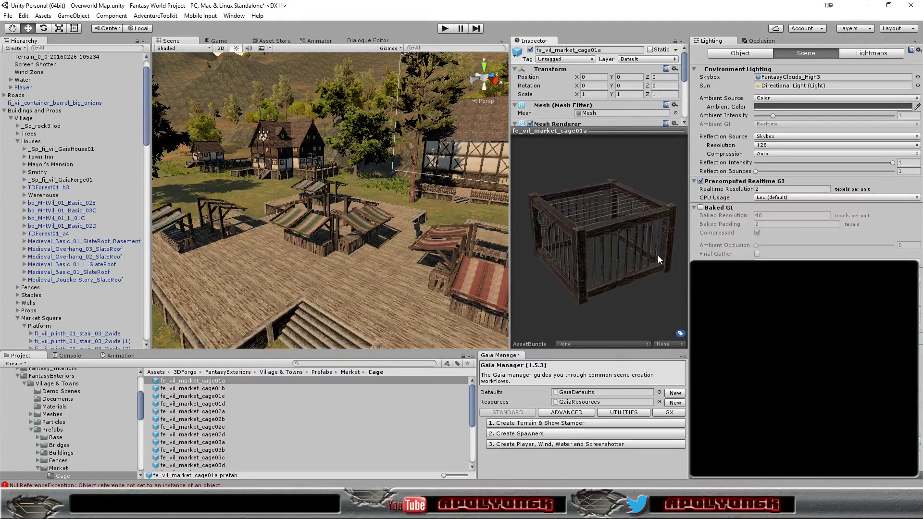
{"action": "left_click_drag", "start_coordinate": [657, 255], "coordinate": [636, 272]}
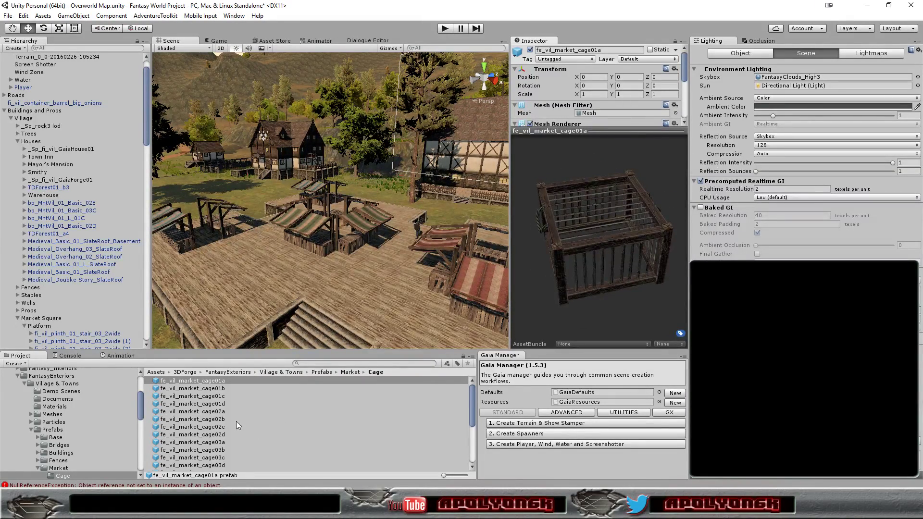
Preview cage prefabs fe_vil_market_cage01b, 01c, 01d and 02a.
{"action": "left_click", "coordinate": [222, 389]}
{"action": "left_click", "coordinate": [217, 397]}
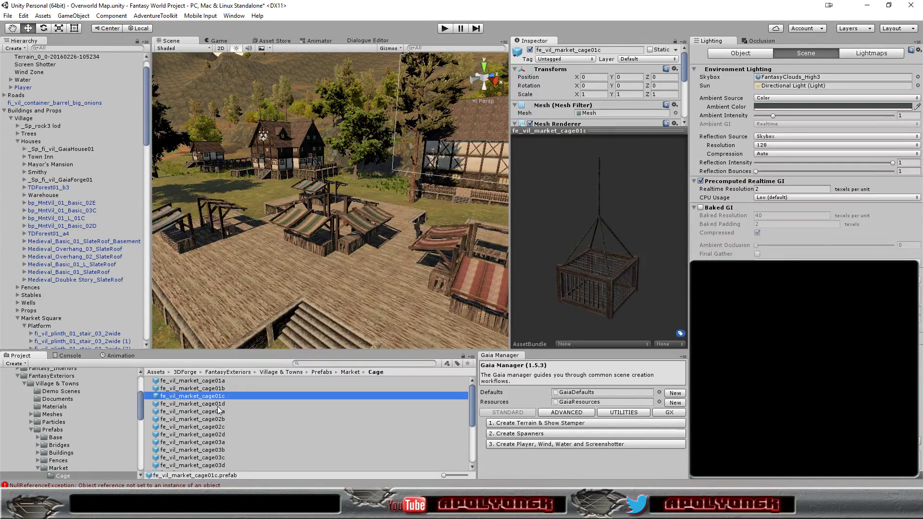
{"action": "left_click", "coordinate": [206, 404]}
{"action": "left_click", "coordinate": [204, 411]}
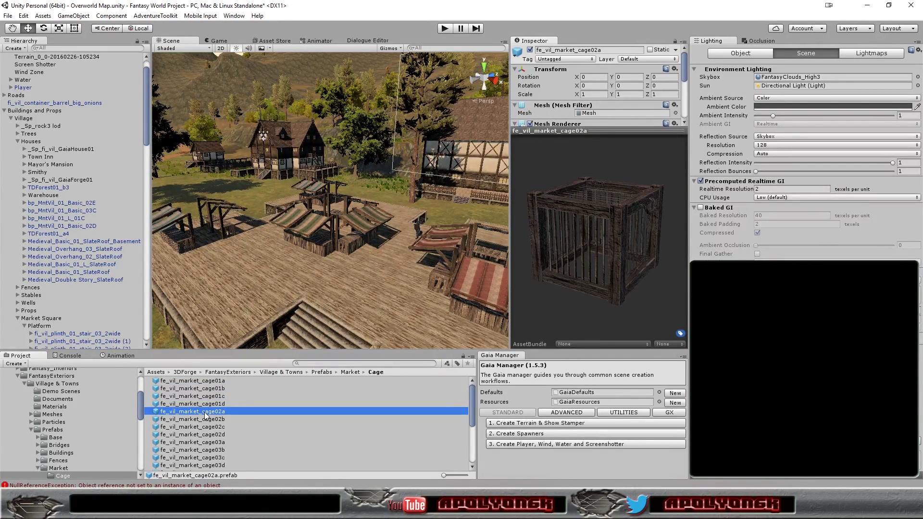
{"action": "scroll", "coordinate": [380, 273], "scroll_direction": "down", "scroll_amount": 3}
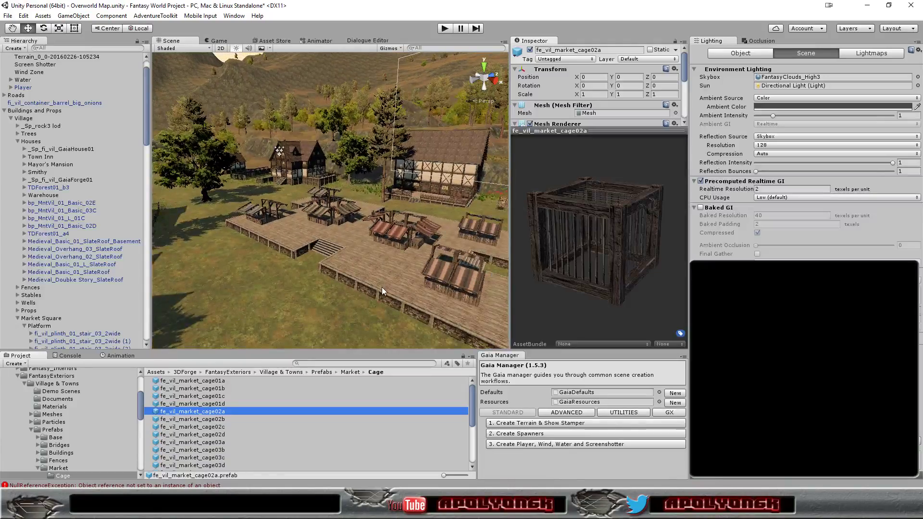
{"action": "scroll", "coordinate": [381, 287], "scroll_direction": "down", "scroll_amount": 1}
{"action": "mouse_move", "coordinate": [383, 311]}
{"action": "left_mouse_down", "text": "alt"}
{"action": "mouse_move", "coordinate": [329, 286]}
{"action": "mouse_move", "coordinate": [351, 308]}
{"action": "mouse_move", "coordinate": [343, 317]}
{"action": "left_mouse_up", "text": "alt"}
Preview fe_vil_market_cage02c and the tall cage03b, then return to the Market folder.
{"action": "left_click", "coordinate": [206, 425]}
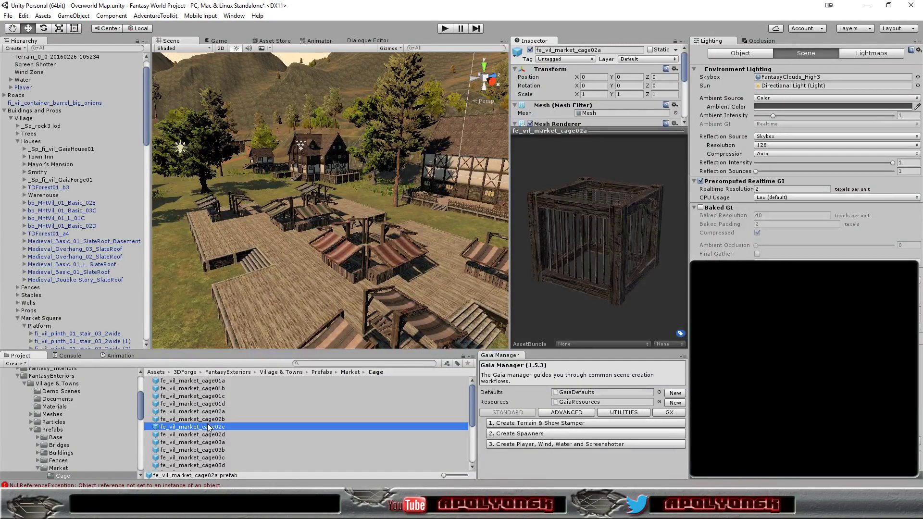
{"action": "left_click", "coordinate": [208, 450]}
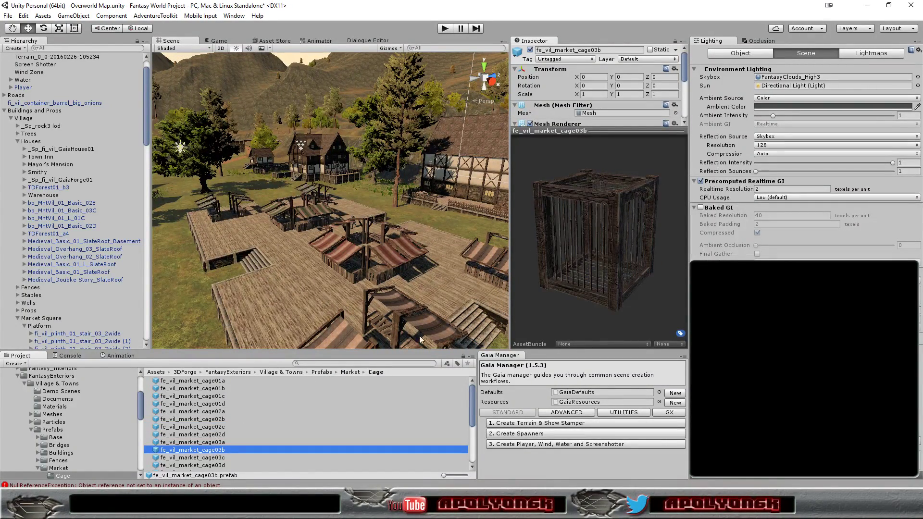
{"action": "mouse_move", "coordinate": [590, 245]}
{"action": "left_mouse_down"}
{"action": "mouse_move", "coordinate": [662, 174]}
{"action": "mouse_move", "coordinate": [653, 271]}
{"action": "left_mouse_up"}
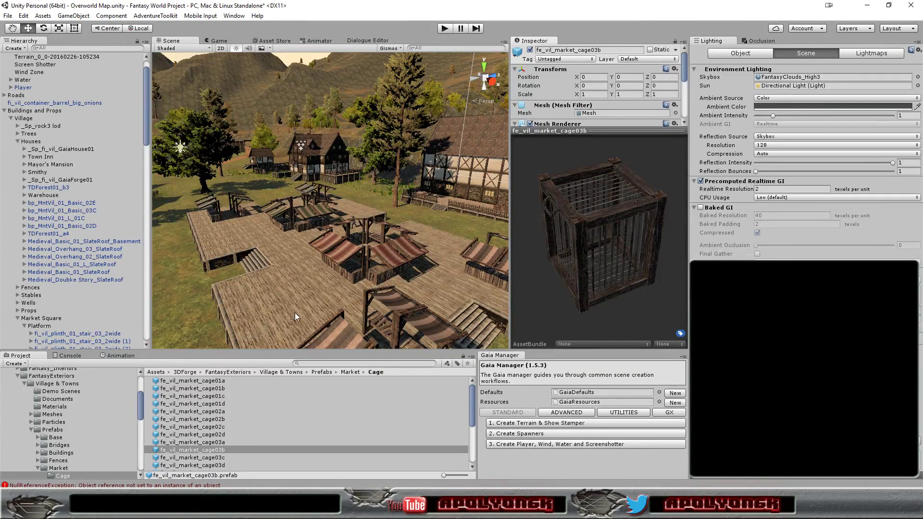
{"action": "scroll", "coordinate": [287, 324], "scroll_direction": "down", "scroll_amount": 3}
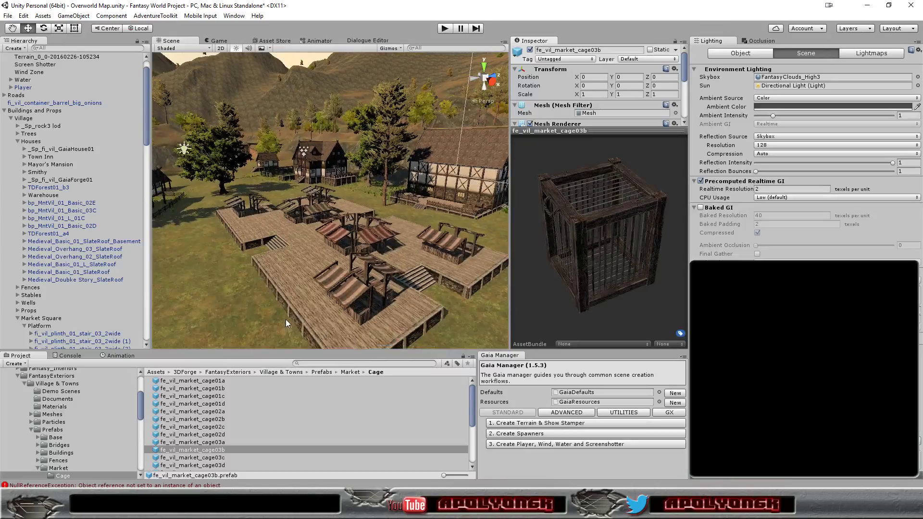
{"action": "scroll", "coordinate": [285, 319], "scroll_direction": "up", "scroll_amount": 3}
{"action": "left_click_drag", "start_coordinate": [285, 318], "coordinate": [508, 281], "text": "alt"}
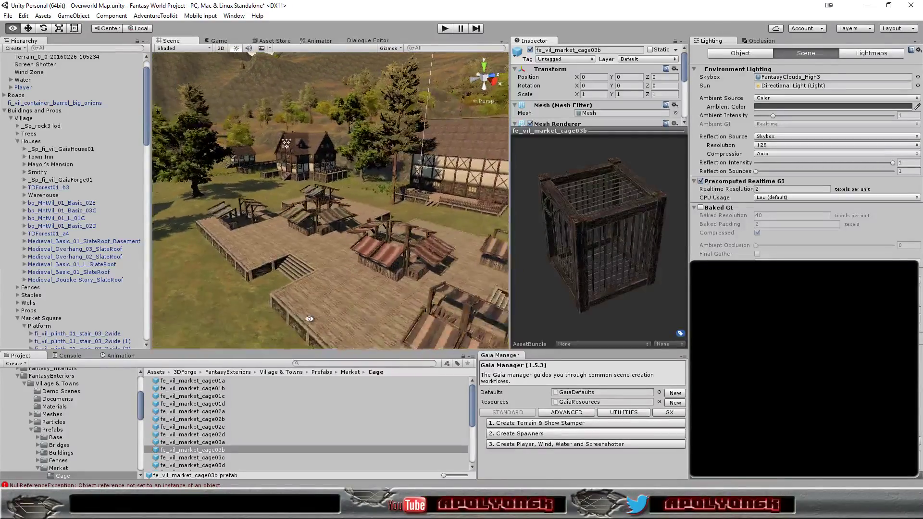
{"action": "mouse_move", "coordinate": [472, 407]}
{"action": "left_mouse_down"}
{"action": "mouse_move", "coordinate": [469, 443]}
{"action": "mouse_move", "coordinate": [471, 381]}
{"action": "left_mouse_up"}
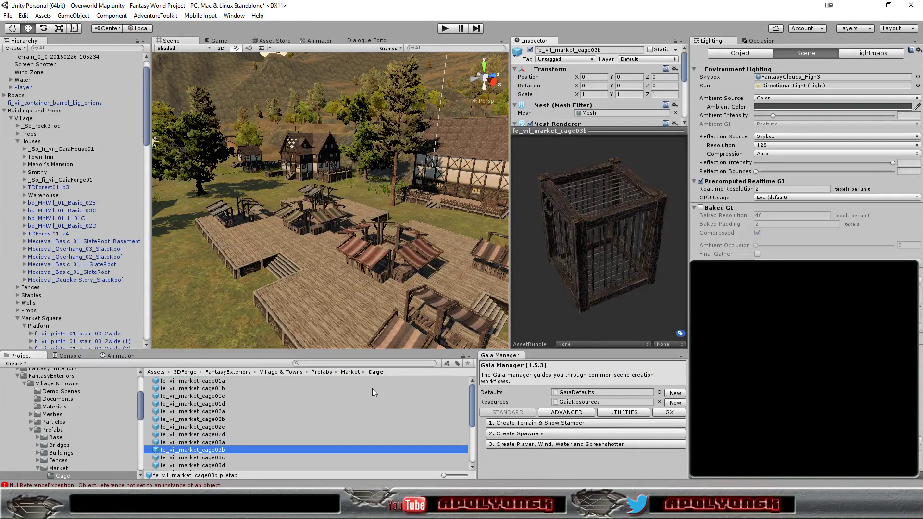
{"action": "left_click", "coordinate": [351, 373]}
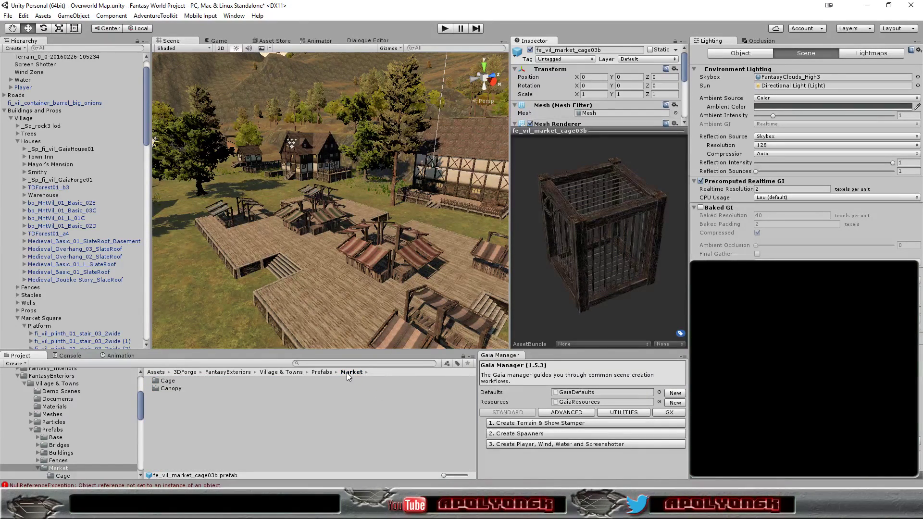
Open the Canopy prefab folder and select the red double market stall.
{"action": "double_click", "coordinate": [166, 387]}
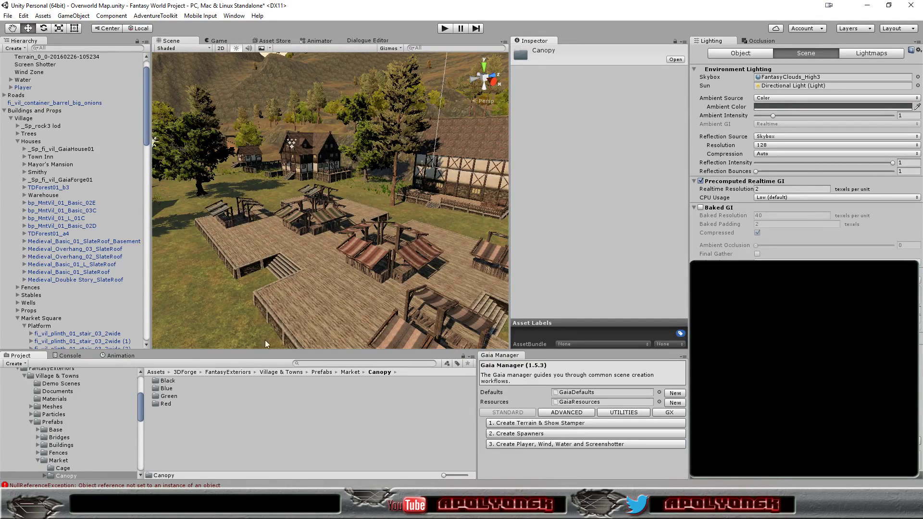
{"action": "left_click", "coordinate": [399, 275]}
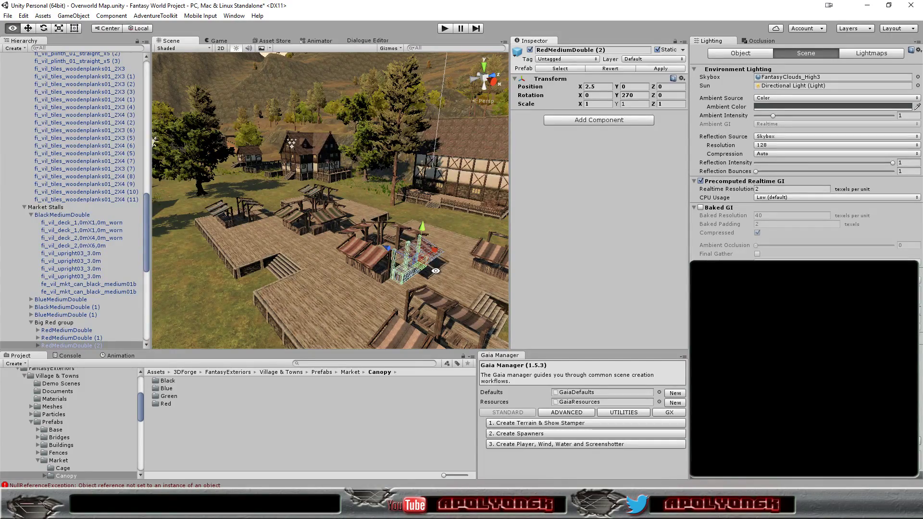
{"action": "mouse_move", "coordinate": [436, 271]}
{"action": "left_mouse_down", "text": "alt"}
{"action": "mouse_move", "coordinate": [355, 301]}
{"action": "mouse_move", "coordinate": [361, 283]}
{"action": "mouse_move", "coordinate": [347, 281]}
{"action": "left_mouse_up", "text": "alt"}
Orbit and zoom around the red stall to view it among the surrounding village.
{"action": "scroll", "coordinate": [342, 280], "scroll_direction": "down", "scroll_amount": 5}
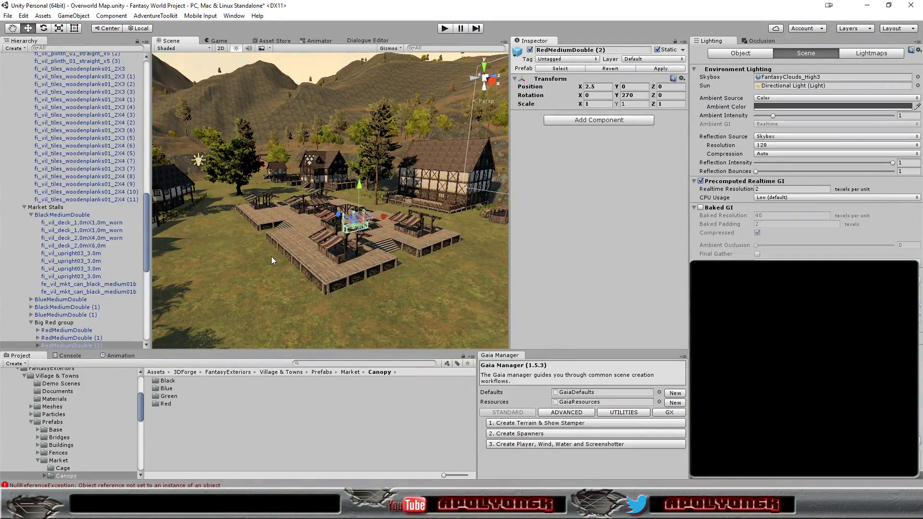
{"action": "left_click_drag", "start_coordinate": [271, 260], "coordinate": [226, 222], "text": "alt"}
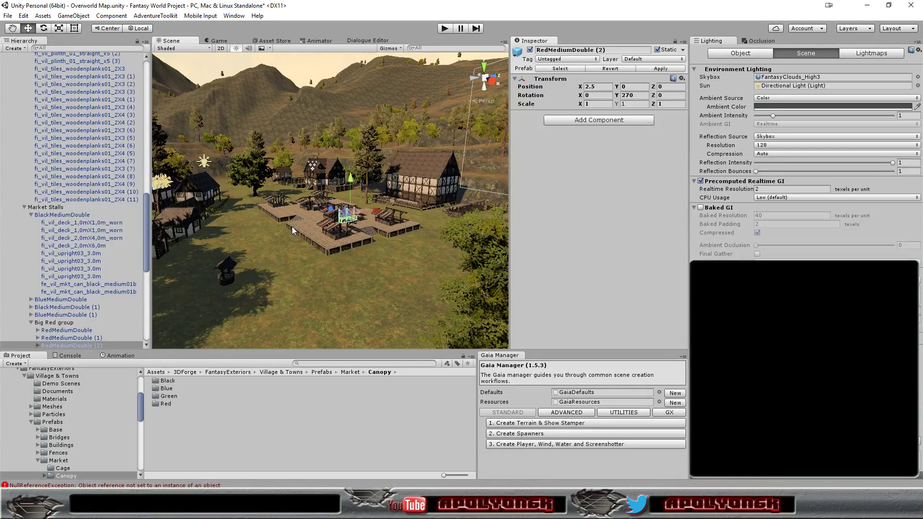
{"action": "scroll", "coordinate": [284, 235], "scroll_direction": "up", "scroll_amount": 3}
{"action": "scroll", "coordinate": [284, 235], "scroll_direction": "up", "scroll_amount": 3}
{"action": "scroll", "coordinate": [279, 242], "scroll_direction": "up", "scroll_amount": 2}
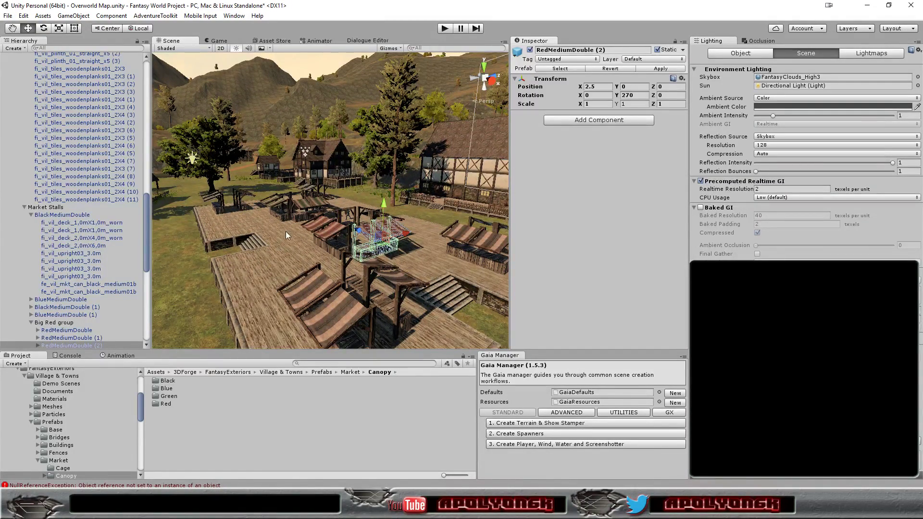
{"action": "key", "text": "alt"}
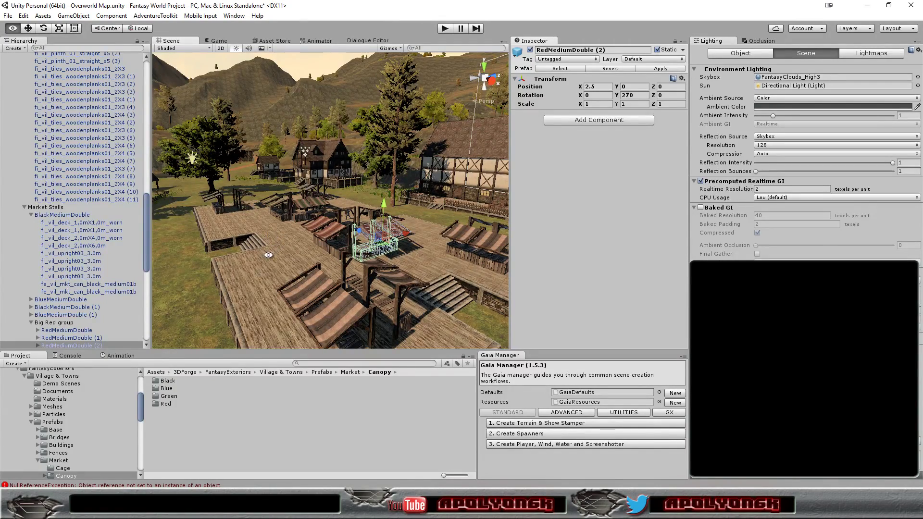
{"action": "left_click_drag", "start_coordinate": [264, 266], "coordinate": [42, 345], "text": "alt"}
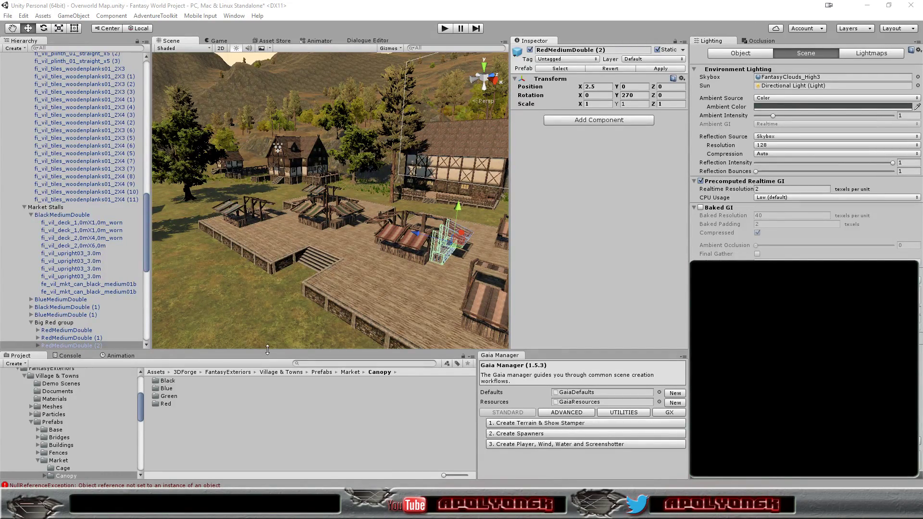
Deselect the stall and navigate from Market up to Prefabs, then into Props › Barrels.
{"action": "left_click", "coordinate": [242, 307]}
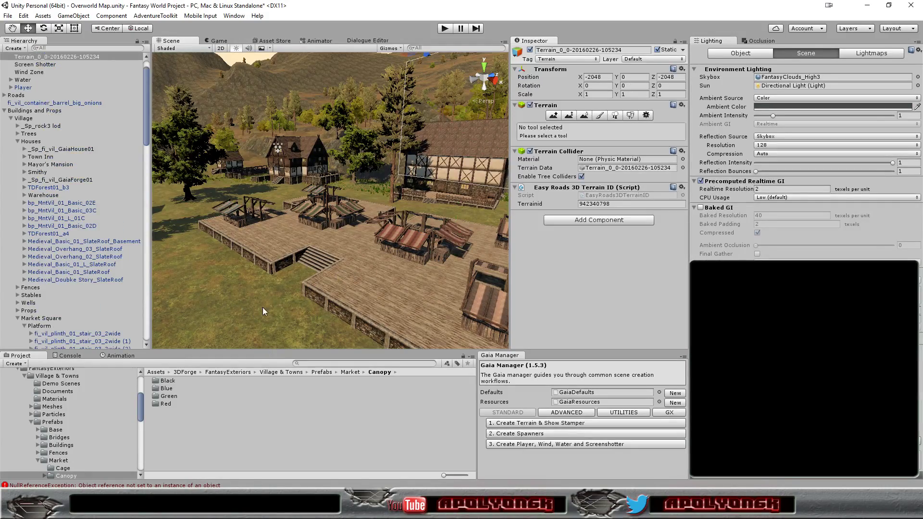
{"action": "mouse_move", "coordinate": [262, 308]}
{"action": "left_mouse_down", "text": "alt"}
{"action": "mouse_move", "coordinate": [315, 300]}
{"action": "mouse_move", "coordinate": [249, 336]}
{"action": "mouse_move", "coordinate": [226, 329]}
{"action": "left_mouse_up", "text": "alt"}
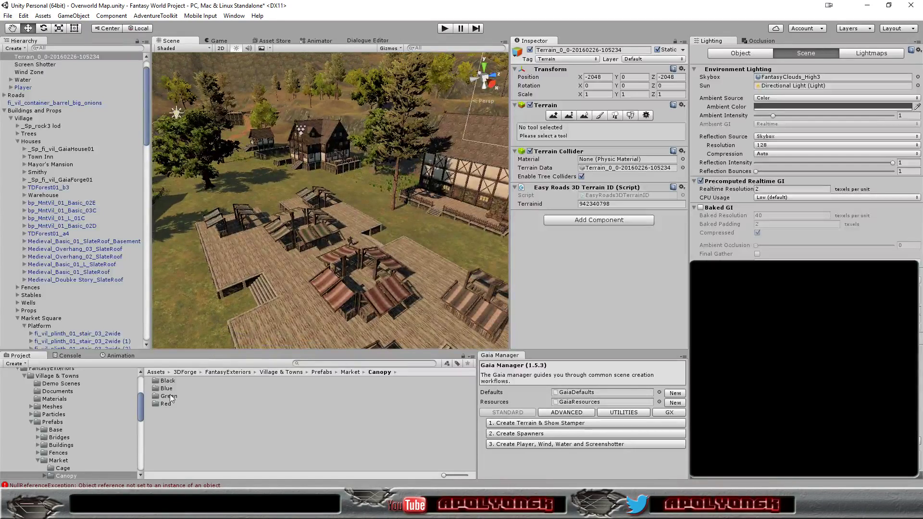
{"action": "left_click", "coordinate": [347, 373]}
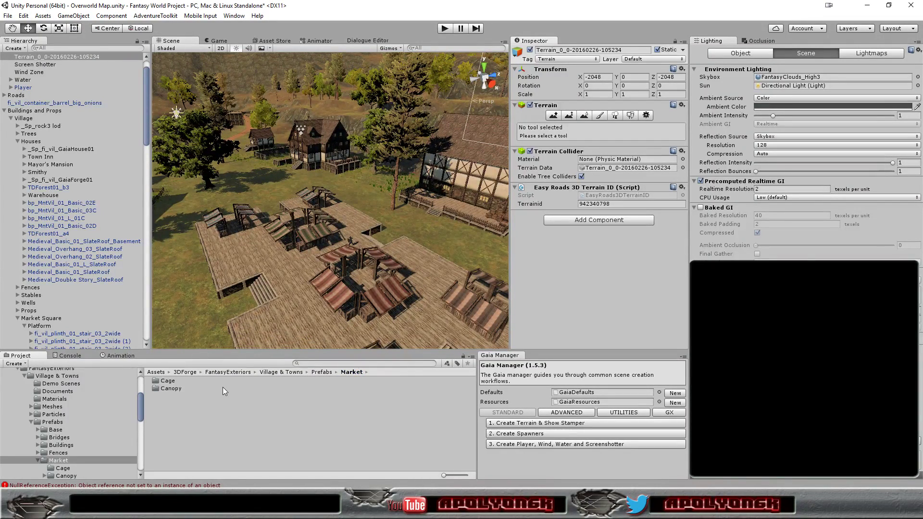
{"action": "left_click", "coordinate": [324, 373]}
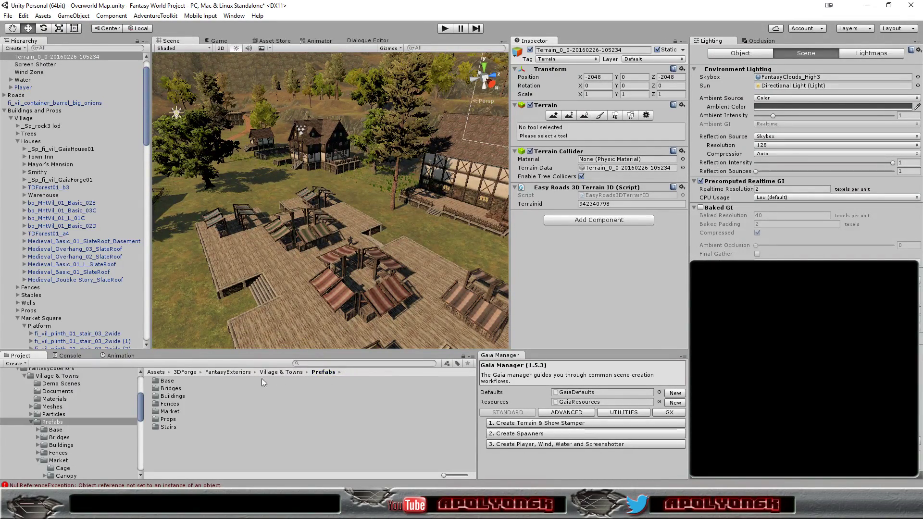
{"action": "double_click", "coordinate": [171, 419]}
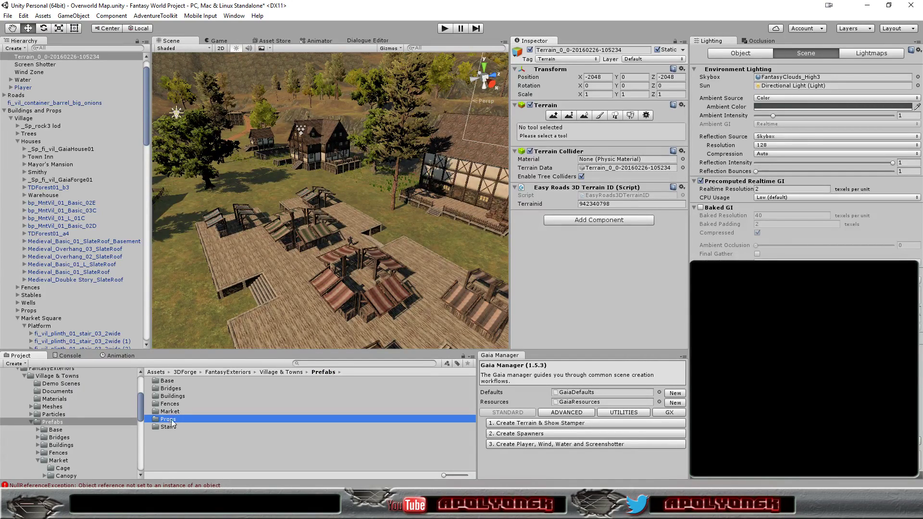
{"action": "double_click", "coordinate": [179, 382]}
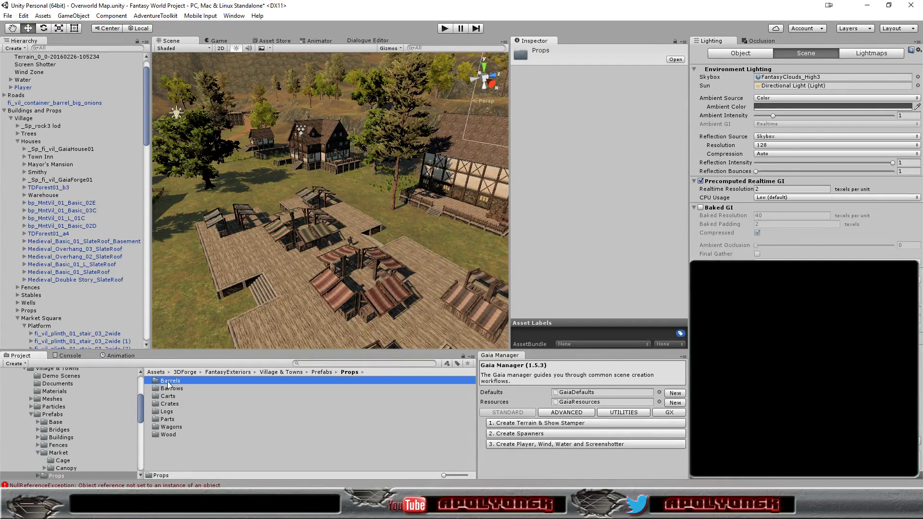
Preview the bucket prefabs, ending on fe_vil_barrel_bucket01c.
{"action": "left_click", "coordinate": [206, 405]}
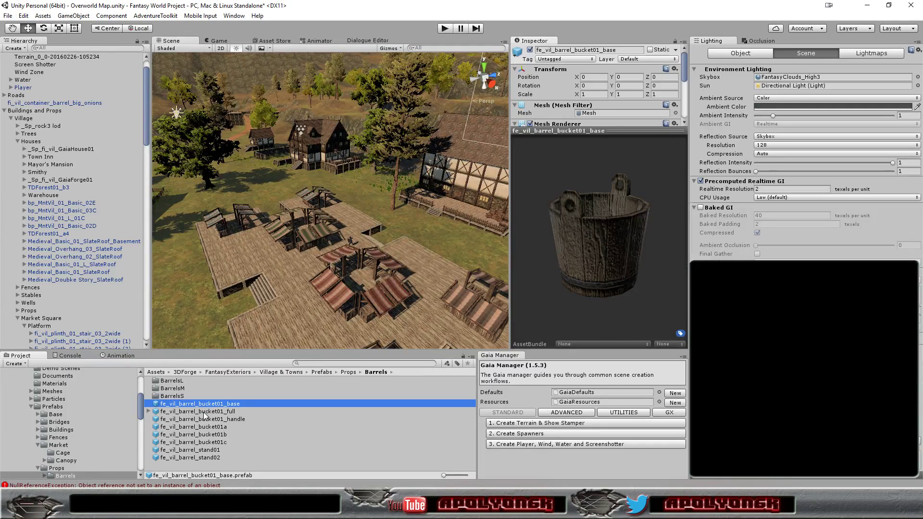
{"action": "left_click", "coordinate": [204, 412]}
{"action": "left_click", "coordinate": [204, 420]}
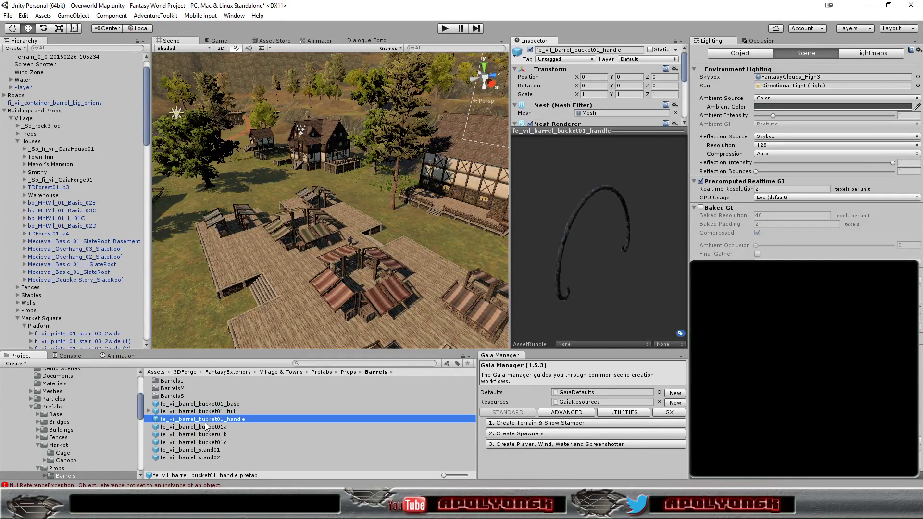
{"action": "left_click", "coordinate": [207, 427]}
{"action": "left_click", "coordinate": [210, 439]}
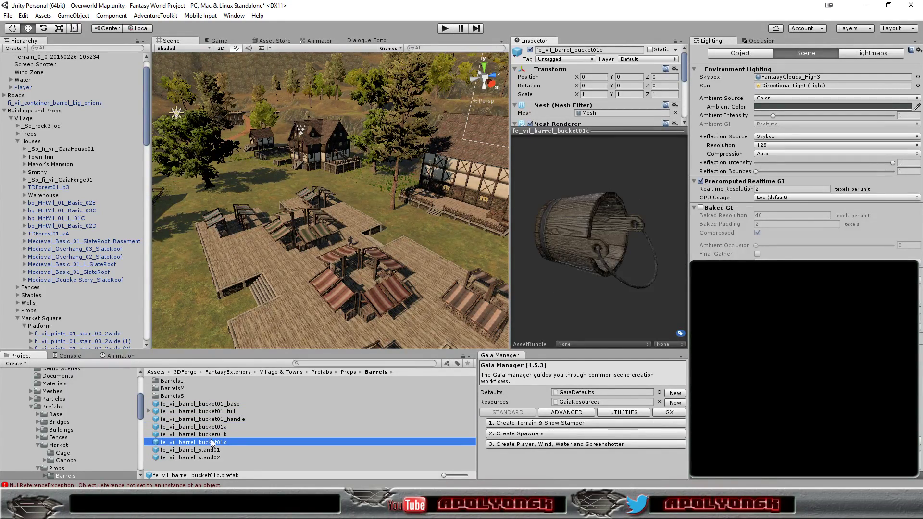
{"action": "key", "text": "Down"}
{"action": "key", "text": "Down"}
{"action": "key", "text": "Up"}
{"action": "key", "text": "Up"}
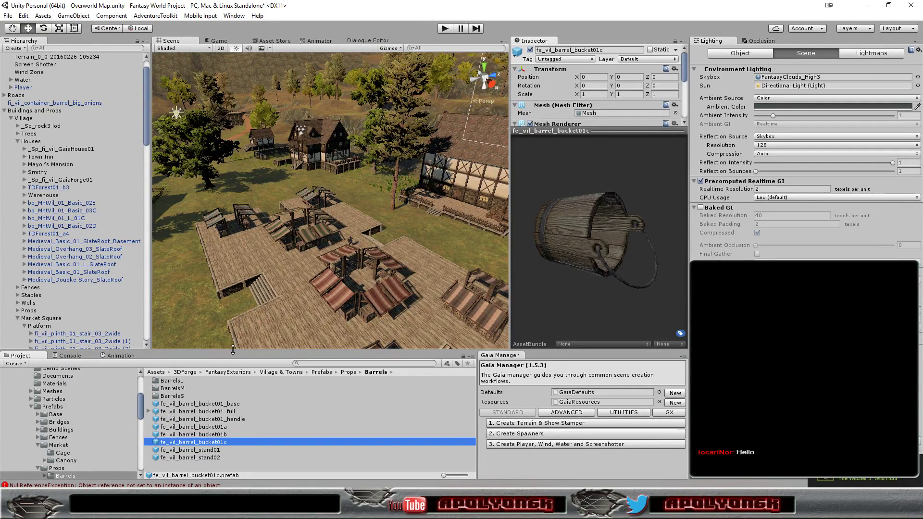
Preview the barrel stand01 and stand02 prefabs, rotating the stand preview.
{"action": "left_click", "coordinate": [191, 451]}
{"action": "left_click", "coordinate": [188, 459]}
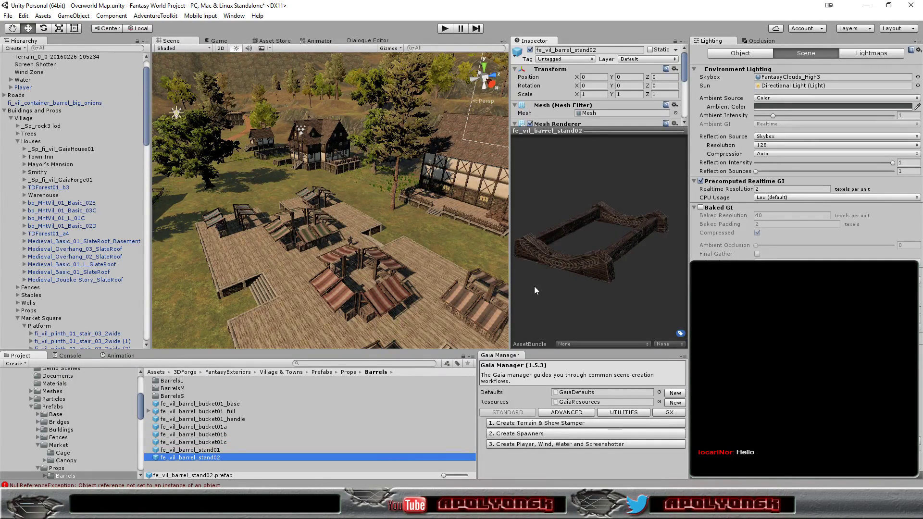
{"action": "mouse_move", "coordinate": [535, 287]}
{"action": "left_mouse_down"}
{"action": "mouse_move", "coordinate": [612, 287]}
{"action": "mouse_move", "coordinate": [627, 266]}
{"action": "mouse_move", "coordinate": [599, 271]}
{"action": "left_mouse_up"}
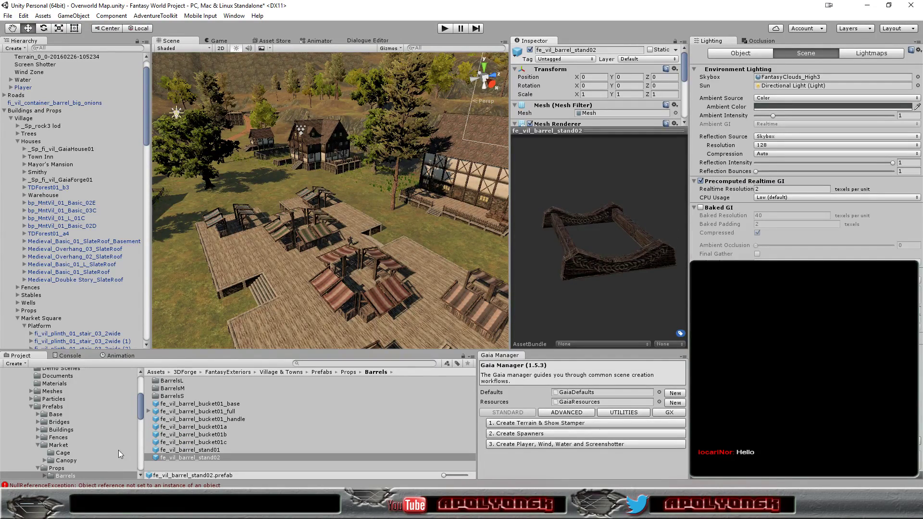
{"action": "left_click_drag", "start_coordinate": [139, 400], "coordinate": [140, 408]}
{"action": "left_click", "coordinate": [97, 430]}
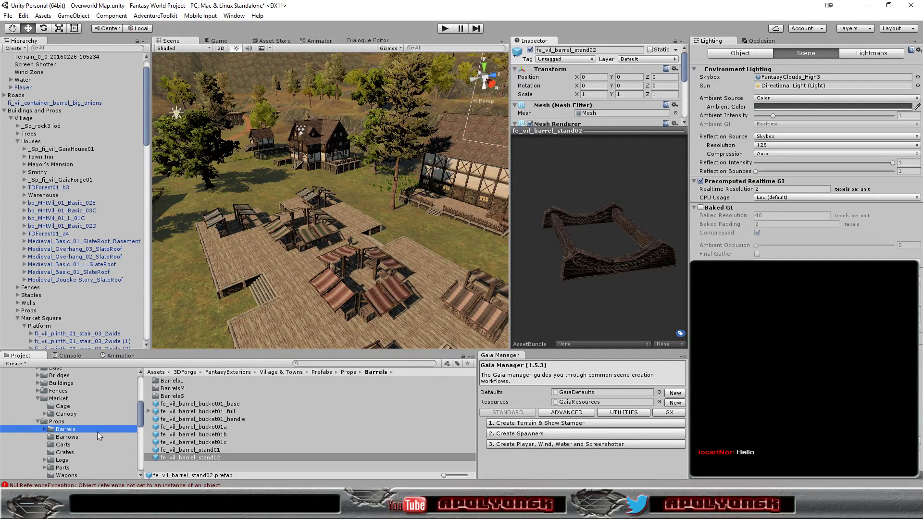
{"action": "left_click", "coordinate": [75, 437]}
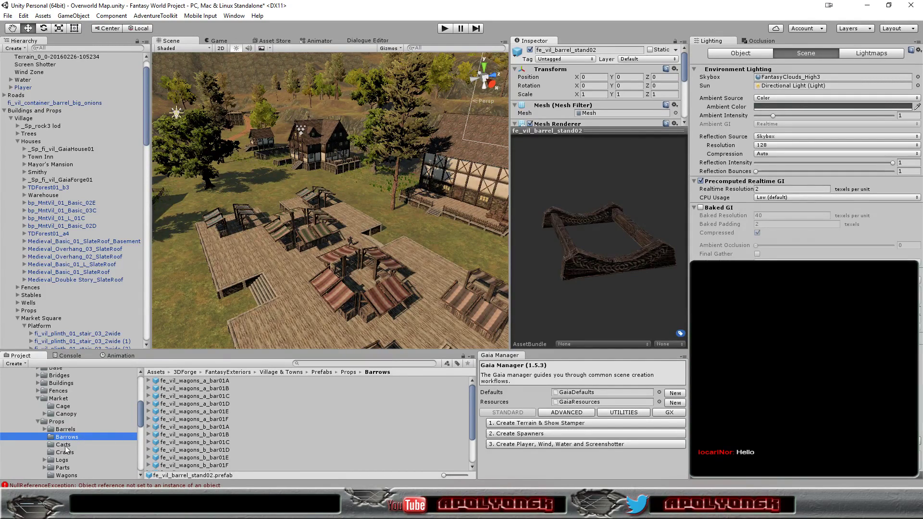
{"action": "left_click", "coordinate": [62, 445]}
{"action": "left_click", "coordinate": [67, 452]}
{"action": "left_click", "coordinate": [184, 380]}
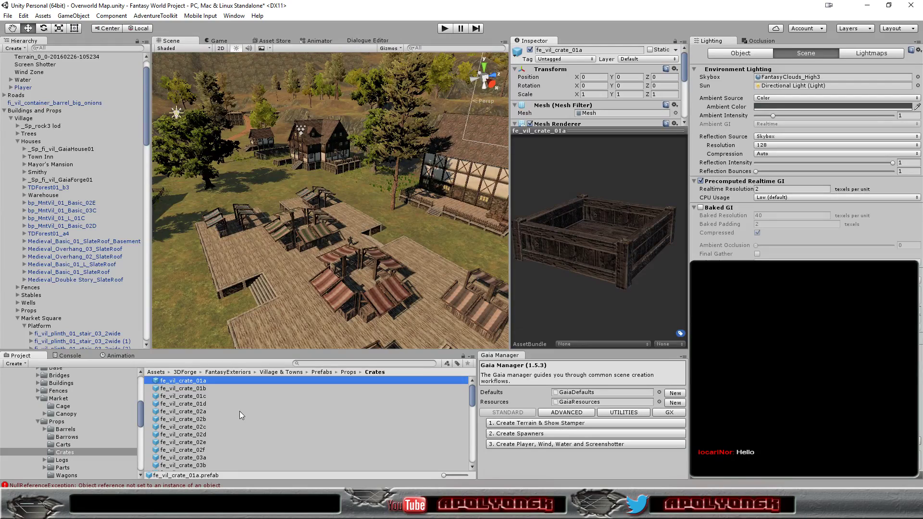
{"action": "mouse_move", "coordinate": [598, 252]}
{"action": "left_mouse_down"}
{"action": "mouse_move", "coordinate": [676, 289]}
{"action": "mouse_move", "coordinate": [619, 275]}
{"action": "left_mouse_up"}
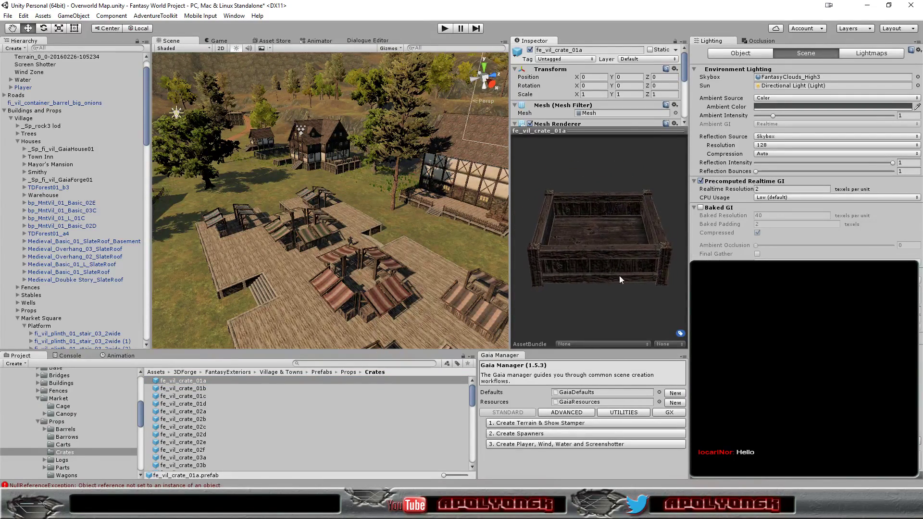
{"action": "left_click", "coordinate": [198, 388]}
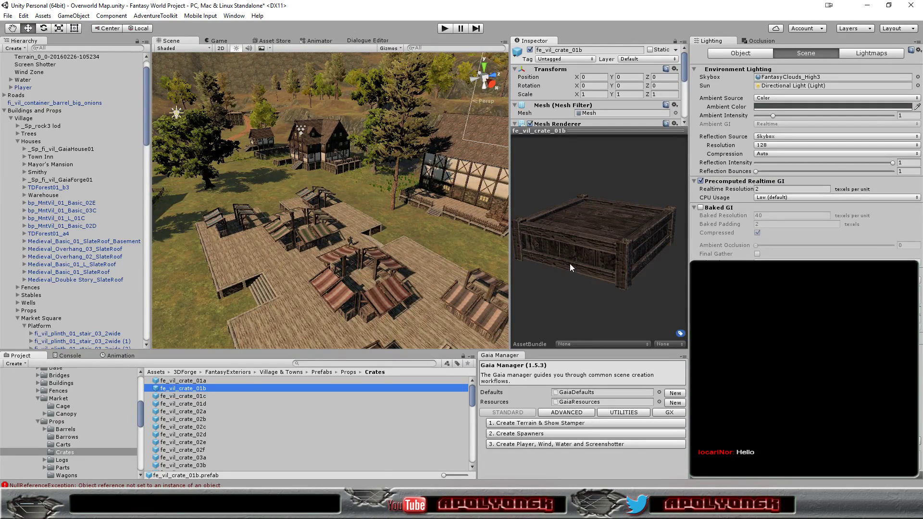
{"action": "mouse_move", "coordinate": [570, 263]}
{"action": "left_mouse_down"}
{"action": "mouse_move", "coordinate": [662, 228]}
{"action": "mouse_move", "coordinate": [610, 272]}
{"action": "left_mouse_up"}
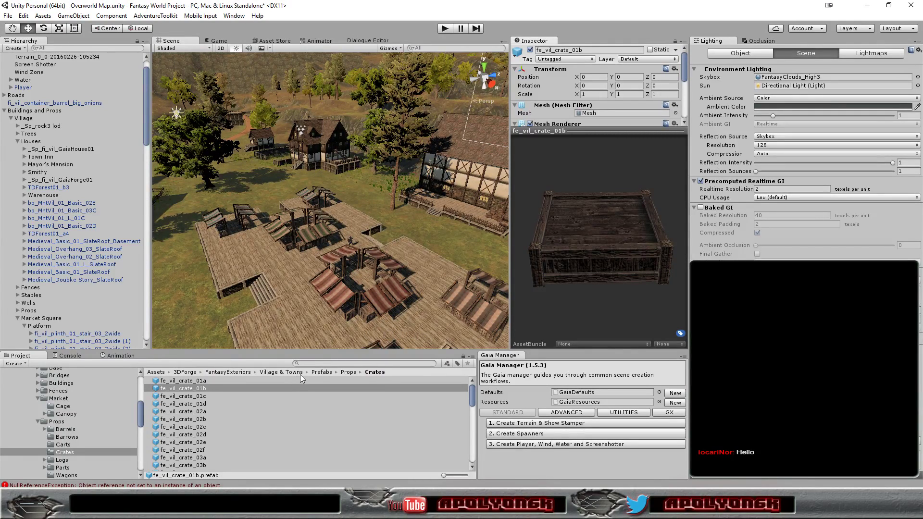
{"action": "left_click", "coordinate": [194, 397]}
{"action": "left_click", "coordinate": [197, 404]}
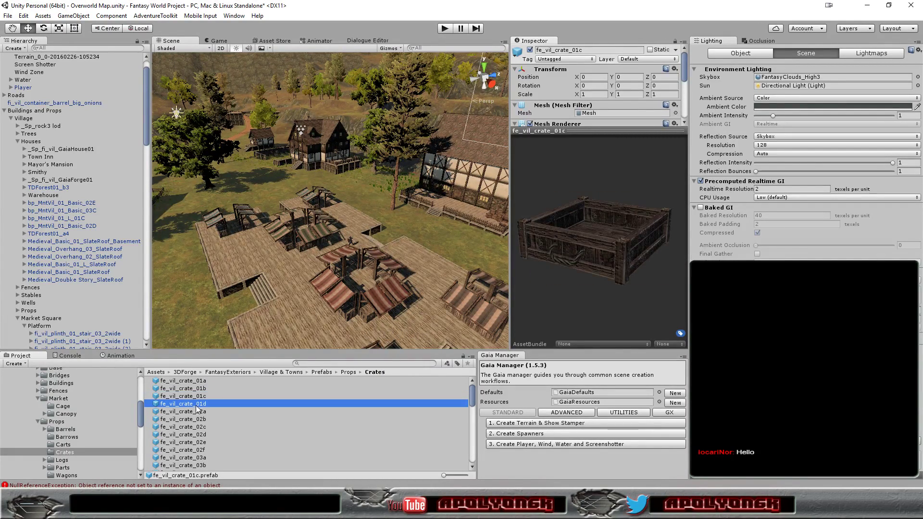
{"action": "left_click", "coordinate": [190, 412]}
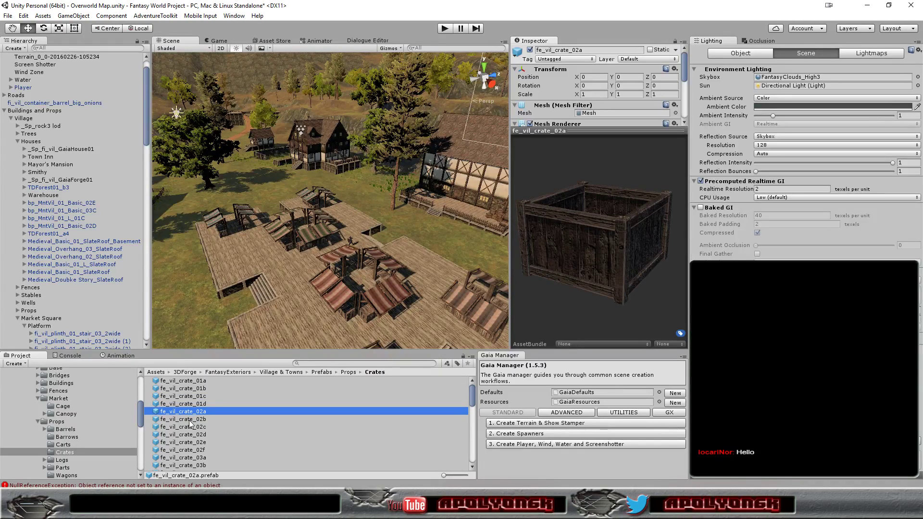
{"action": "left_click_drag", "start_coordinate": [543, 269], "coordinate": [518, 316]}
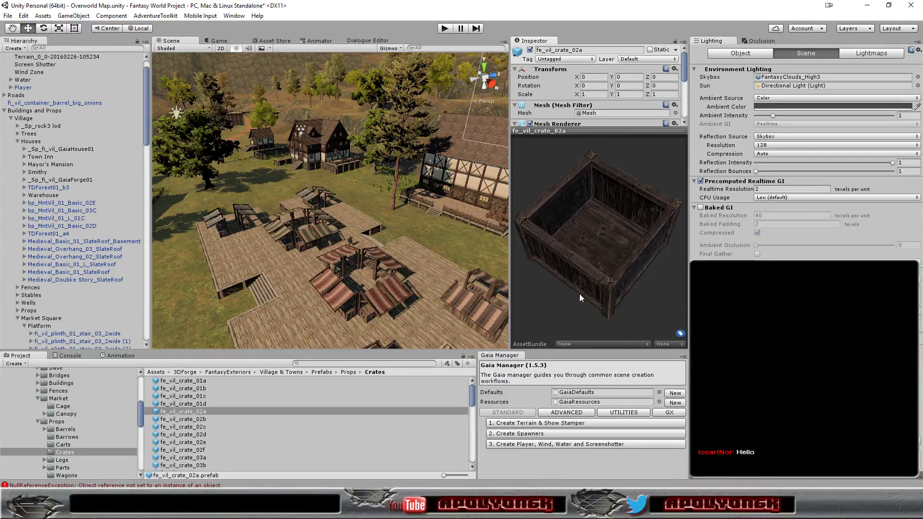
{"action": "left_click", "coordinate": [195, 420]}
{"action": "key", "text": "Down"}
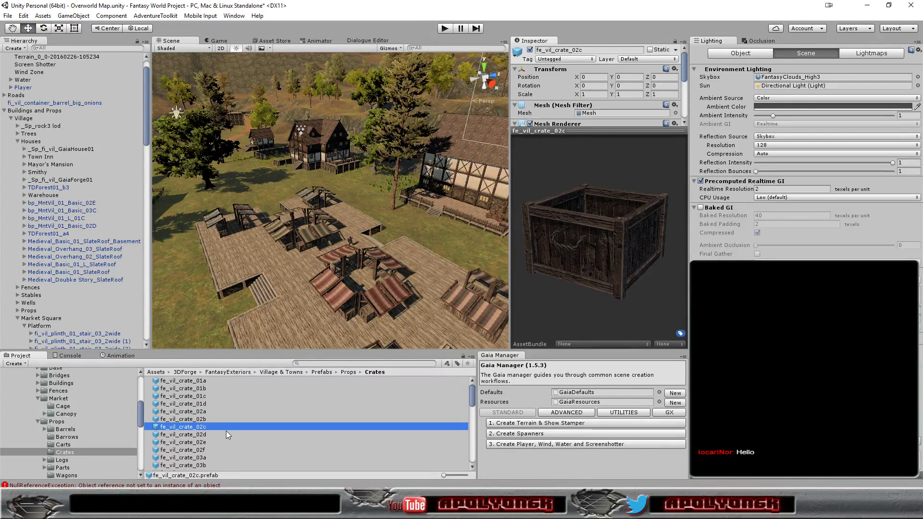
{"action": "key", "text": "Down"}
{"action": "key", "text": "Down"}
{"action": "key", "text": "Down"}
{"action": "key", "text": "Down"}
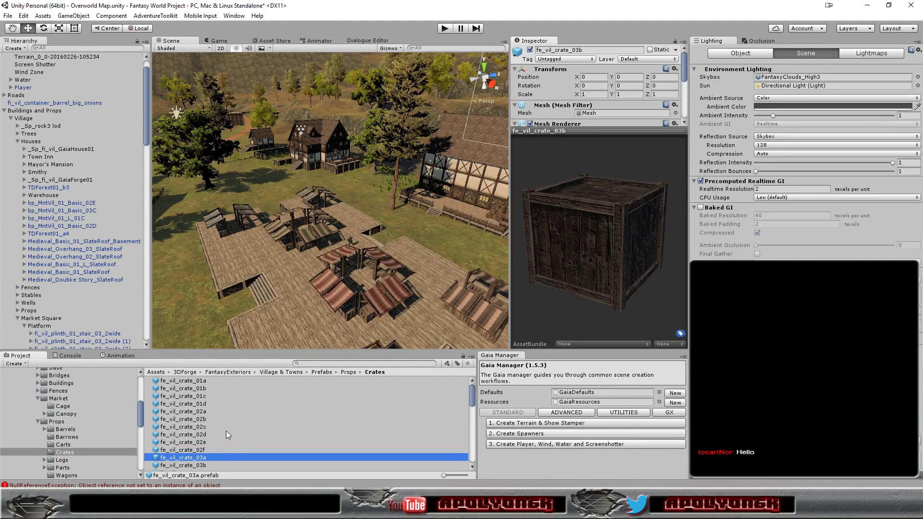
{"action": "key", "text": "Down"}
{"action": "key", "text": "Down"}
{"action": "key", "text": "Down"}
{"action": "key", "text": "Down"}
{"action": "key", "text": "Down"}
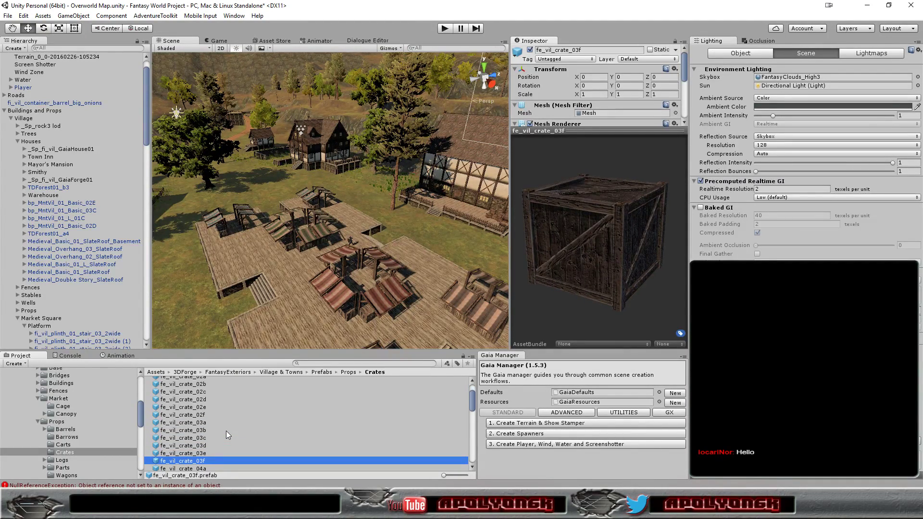
{"action": "key", "text": "Down"}
{"action": "key", "text": "Down"}
{"action": "key", "text": "Down"}
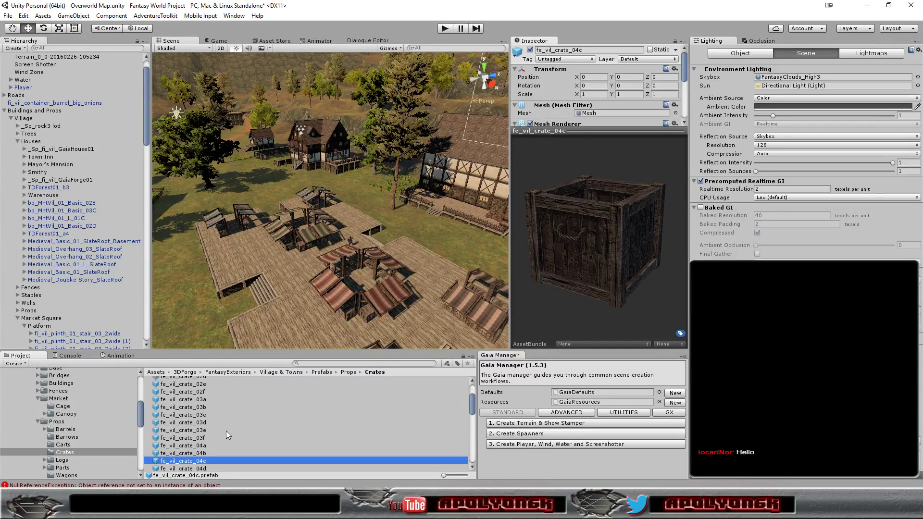
{"action": "key", "text": "Down"}
{"action": "key", "text": "Down"}
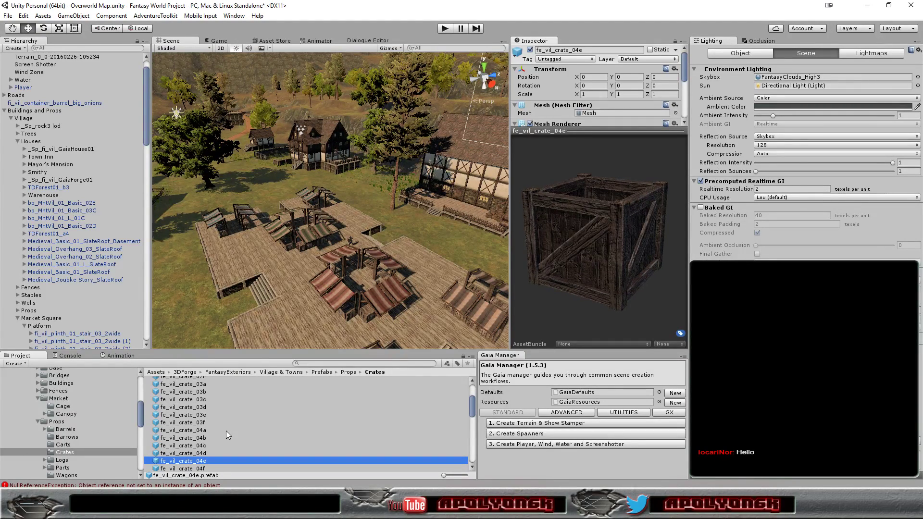
{"action": "key", "text": "Down"}
{"action": "key", "text": "Down"}
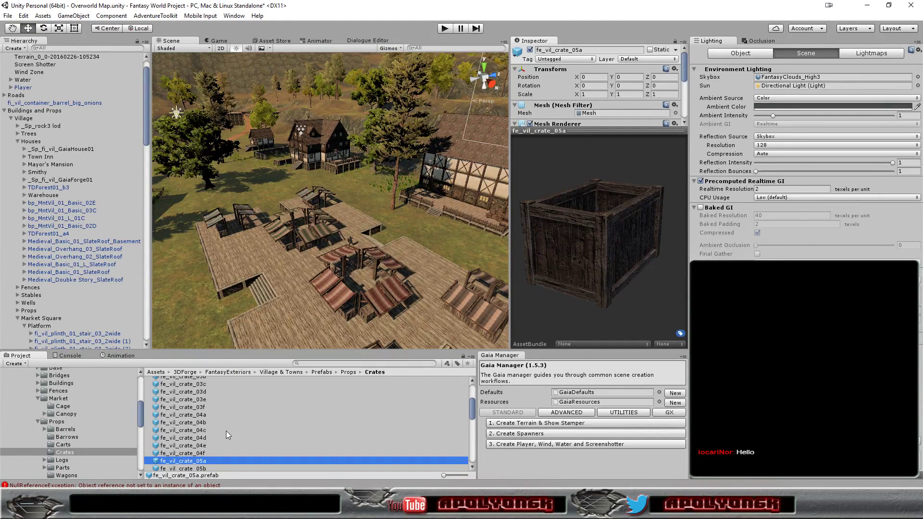
{"action": "key", "text": "Down"}
{"action": "key", "text": "Down"}
{"action": "key", "text": "Down"}
{"action": "key", "text": "Down"}
{"action": "key", "text": "Down"}
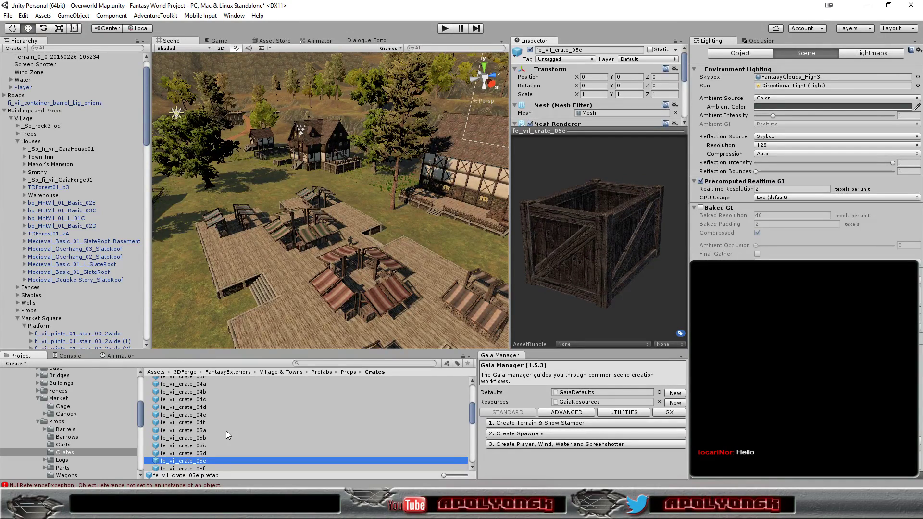
{"action": "key", "text": "Down"}
{"action": "key", "text": "Down"}
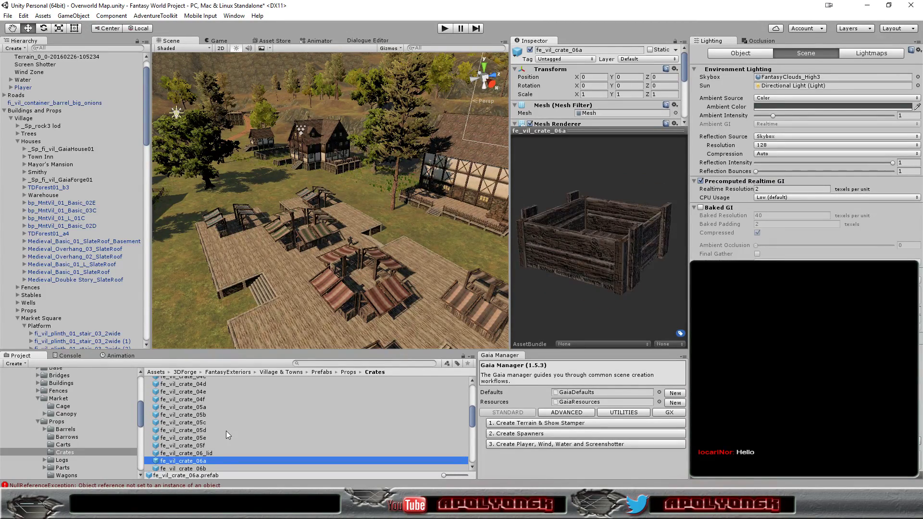
{"action": "key", "text": "Down"}
{"action": "key", "text": "Down"}
{"action": "key", "text": "Down"}
{"action": "key", "text": "Down"}
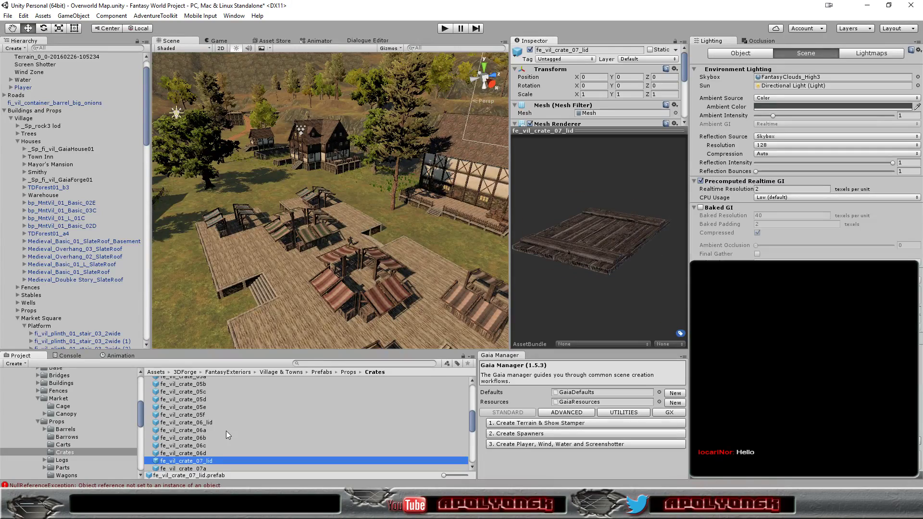
{"action": "key", "text": "Down"}
{"action": "key", "text": "Down"}
{"action": "key", "text": "Down"}
{"action": "key", "text": "Down"}
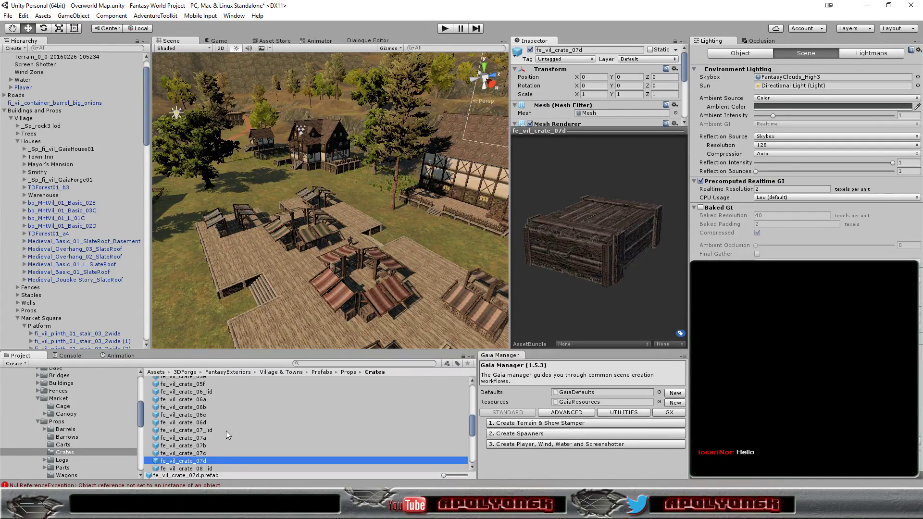
{"action": "key", "text": "Down"}
{"action": "key", "text": "Down"}
{"action": "key", "text": "Down"}
{"action": "key", "text": "Down"}
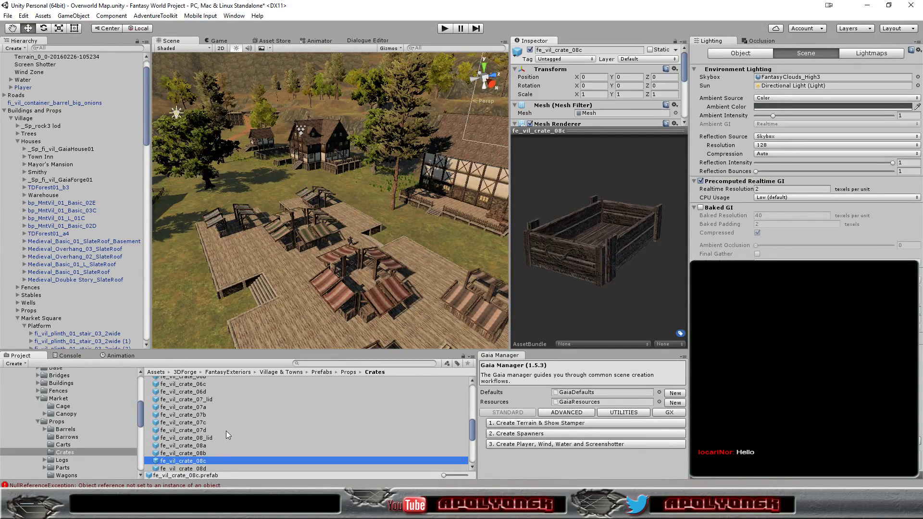
{"action": "key", "text": "Down"}
{"action": "key", "text": "Down"}
{"action": "key", "text": "Down"}
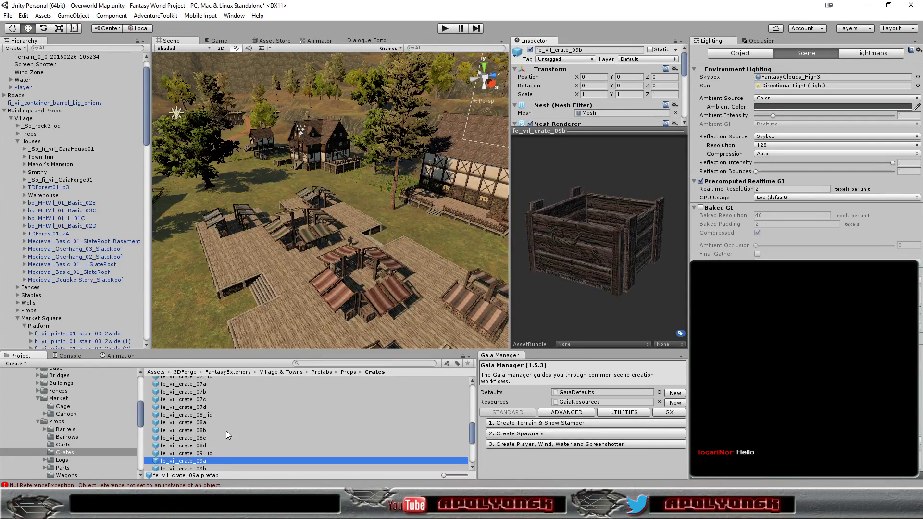
{"action": "key", "text": "Down"}
{"action": "key", "text": "Down"}
{"action": "key", "text": "Down"}
{"action": "key", "text": "Down"}
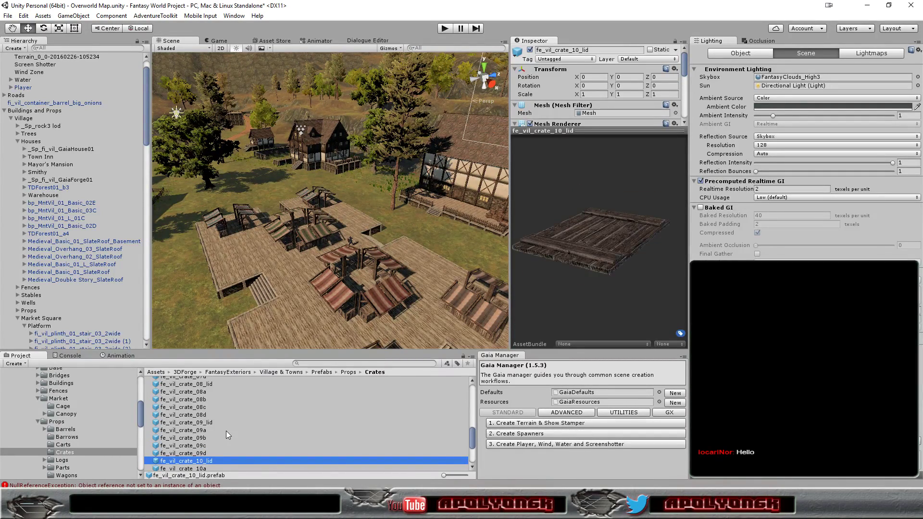
{"action": "key", "text": "Down"}
{"action": "key", "text": "Down"}
{"action": "key", "text": "Down"}
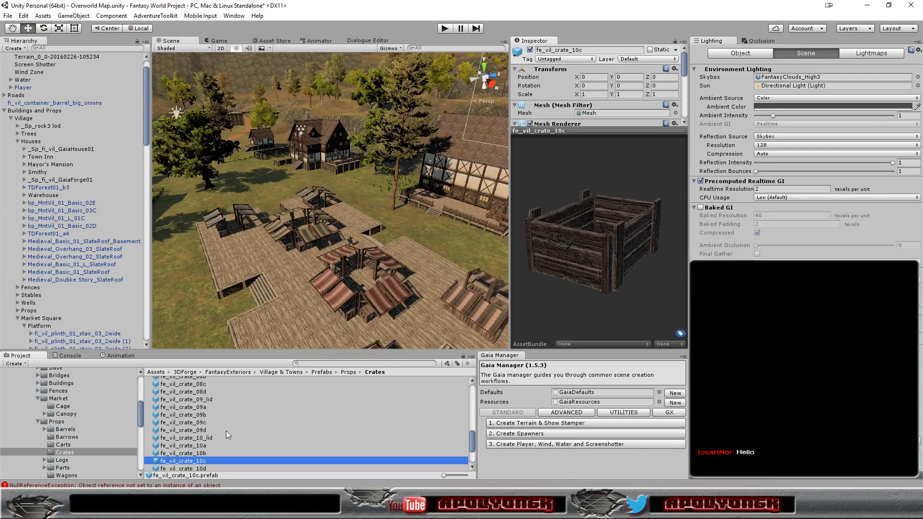
{"action": "key", "text": "Down"}
{"action": "key", "text": "Down"}
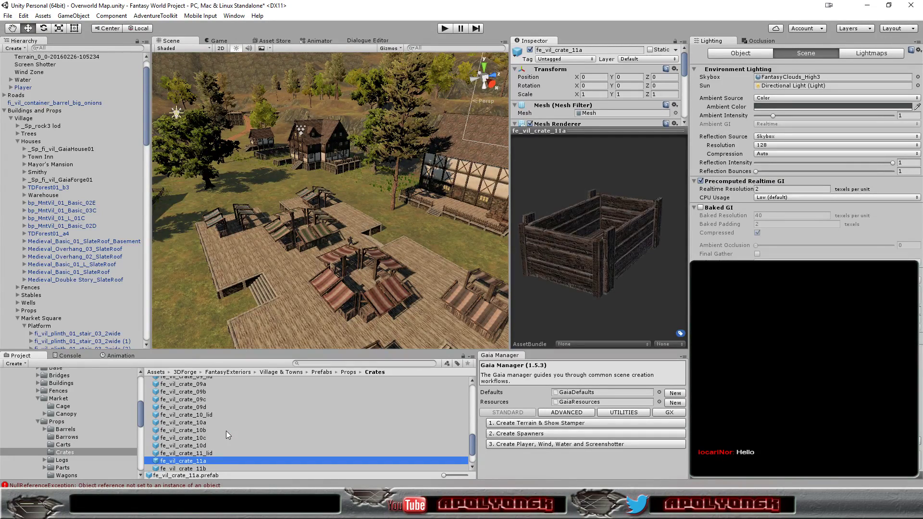
{"action": "key", "text": "Down"}
{"action": "key", "text": "Down"}
{"action": "key", "text": "Down"}
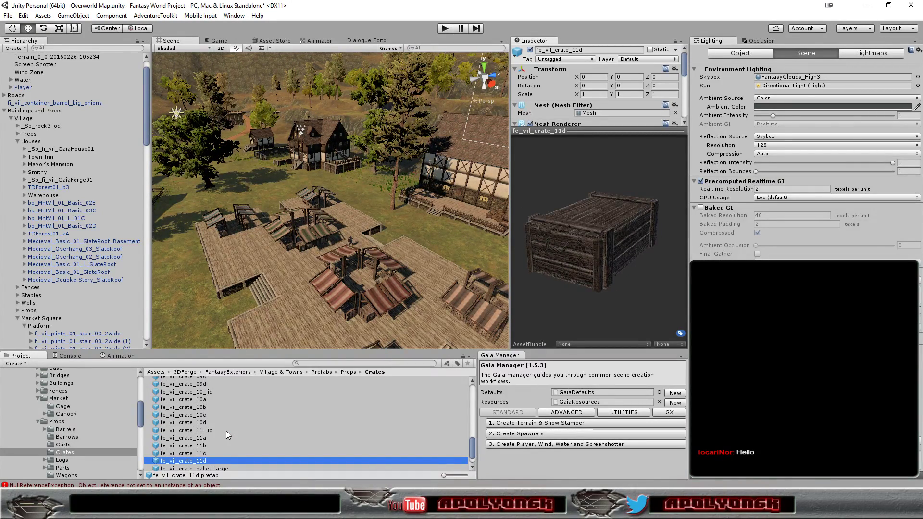
{"action": "key", "text": "Down"}
{"action": "key", "text": "Down"}
{"action": "key", "text": "Down"}
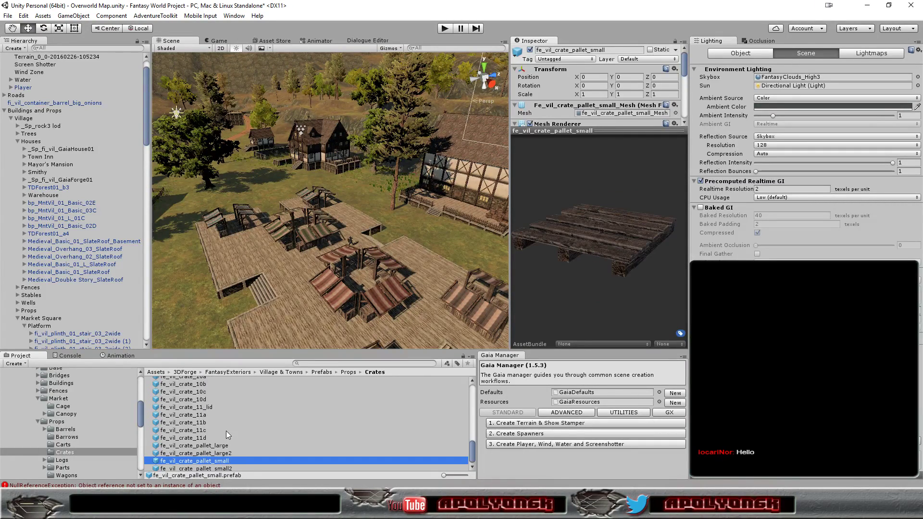
{"action": "key", "text": "Down"}
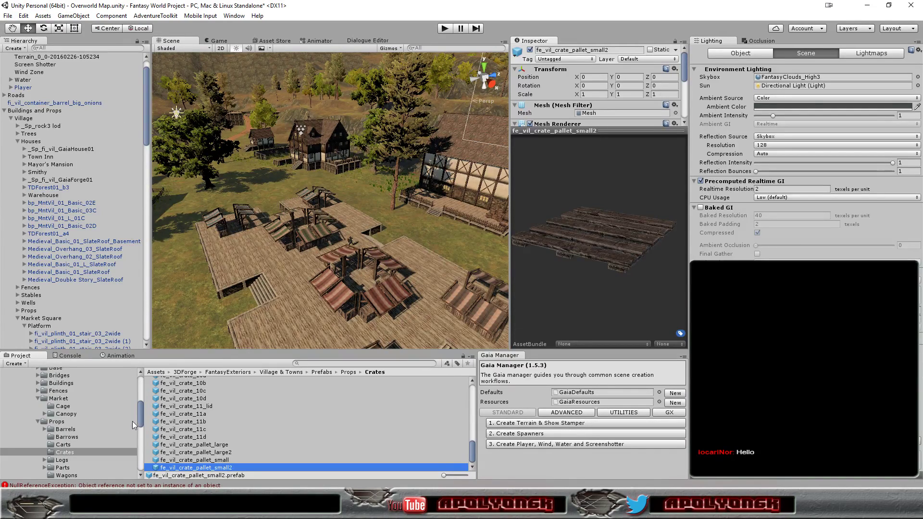
Open BarrelsL and step through the large barrel prefabs to the L3 series.
{"action": "left_click", "coordinate": [65, 429]}
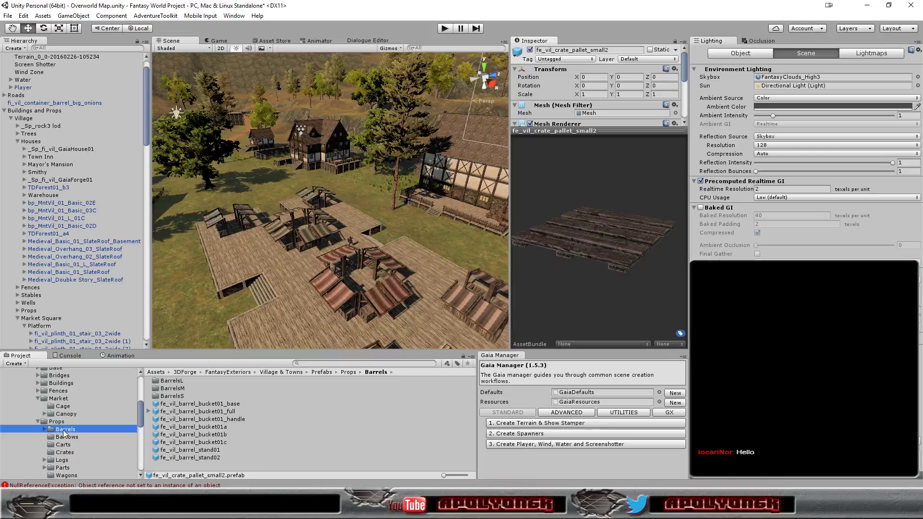
{"action": "double_click", "coordinate": [172, 381]}
{"action": "left_click", "coordinate": [187, 381]}
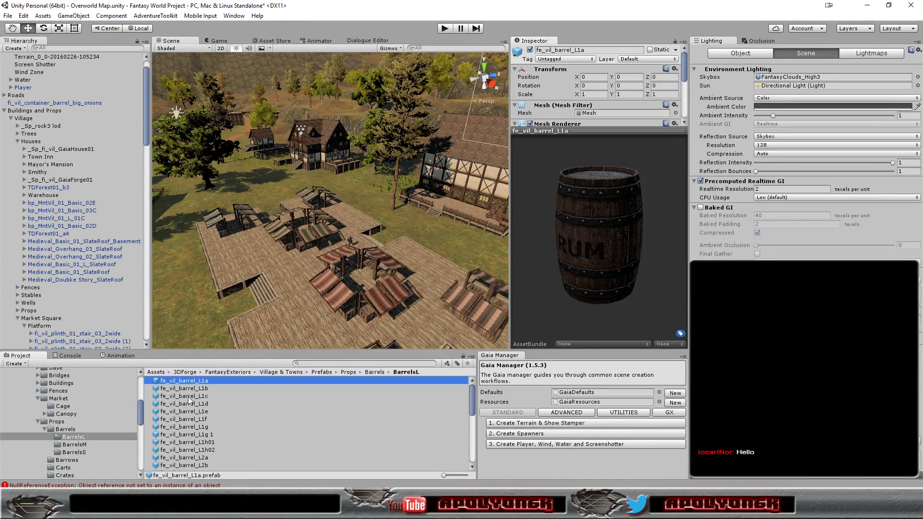
{"action": "key", "text": "Down"}
{"action": "key", "text": "Down"}
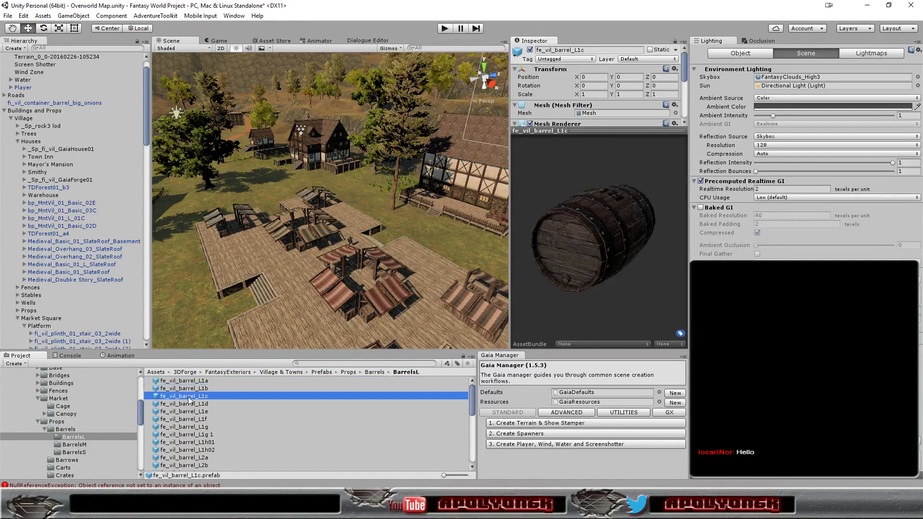
{"action": "key", "text": "Down"}
{"action": "key", "text": "Down"}
{"action": "key", "text": "Down"}
{"action": "key", "text": "Down"}
{"action": "key", "text": "Down"}
{"action": "key", "text": "Down"}
{"action": "key", "text": "Down"}
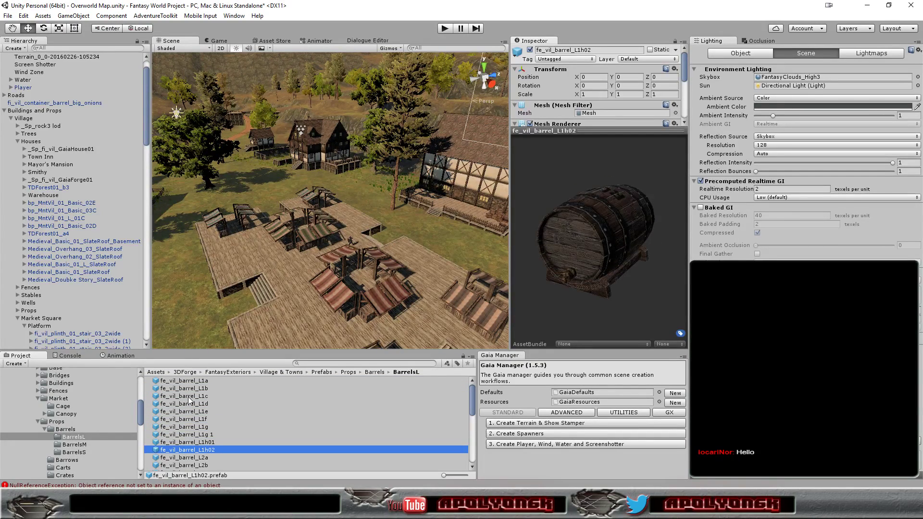
{"action": "key", "text": "Down"}
{"action": "key", "text": "Down"}
{"action": "key", "text": "Down"}
{"action": "key", "text": "Down"}
{"action": "key", "text": "Down"}
{"action": "key", "text": "Down"}
{"action": "key", "text": "Down"}
{"action": "key", "text": "Down"}
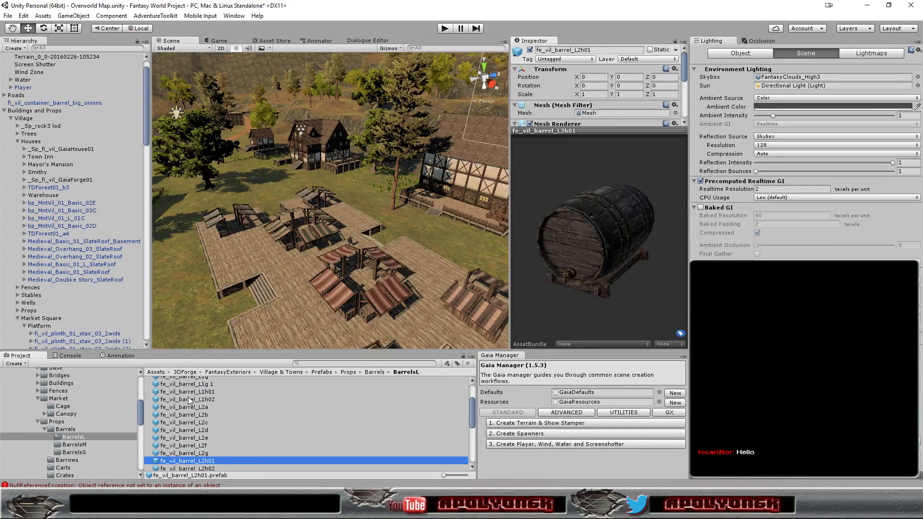
{"action": "key", "text": "Down"}
{"action": "key", "text": "Down"}
{"action": "key", "text": "Down"}
{"action": "key", "text": "Down"}
{"action": "key", "text": "Down"}
{"action": "key", "text": "Down"}
{"action": "key", "text": "Down"}
{"action": "key", "text": "Down"}
{"action": "key", "text": "Down"}
{"action": "key", "text": "Down"}
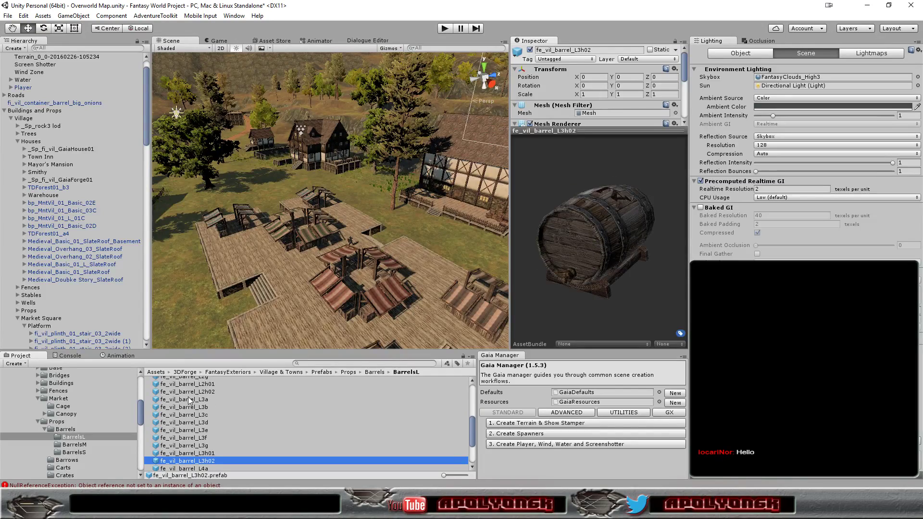
{"action": "key", "text": "Down"}
{"action": "key", "text": "Down"}
{"action": "key", "text": "Down"}
{"action": "key", "text": "Down"}
{"action": "key", "text": "Down"}
{"action": "key", "text": "Down"}
{"action": "key", "text": "Down"}
{"action": "key", "text": "Down"}
{"action": "key", "text": "Down"}
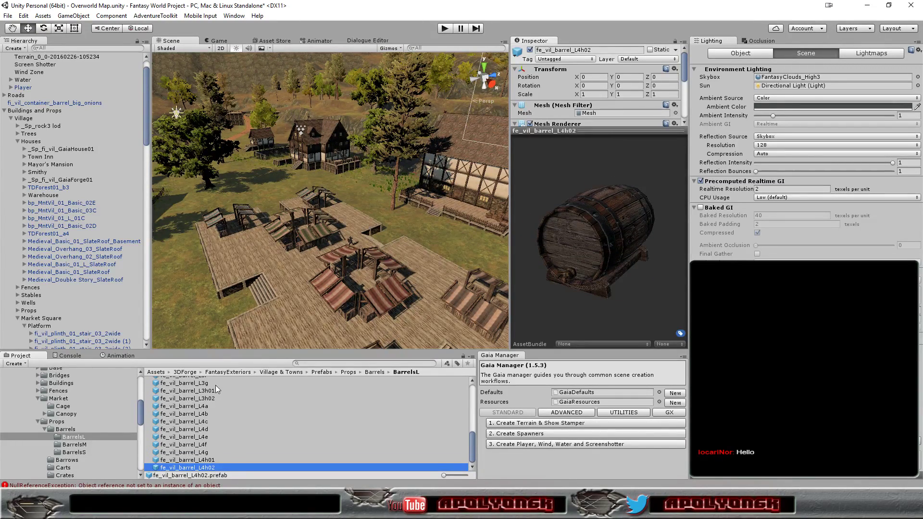
Switch to BarrelsM and preview medium barrels M4b, M4e, M4f and M1c.
{"action": "left_click", "coordinate": [68, 445]}
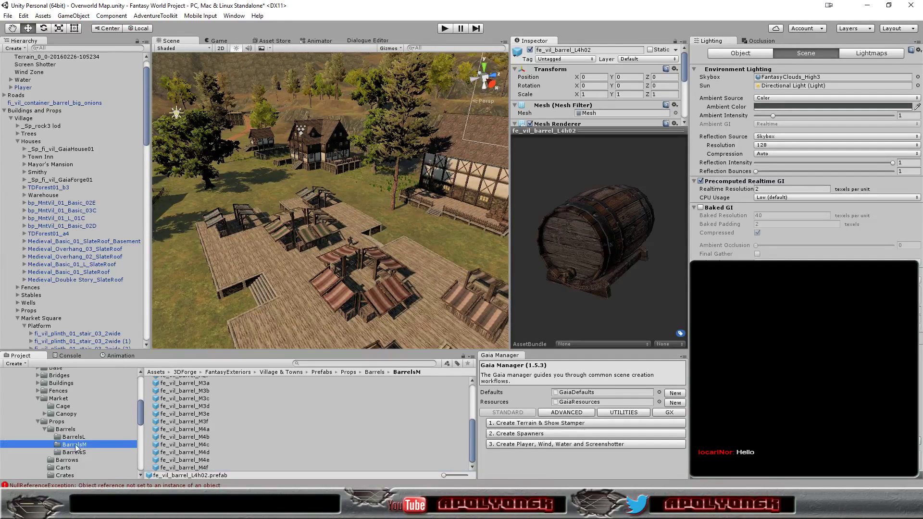
{"action": "left_click", "coordinate": [178, 391]}
{"action": "left_click", "coordinate": [186, 438]}
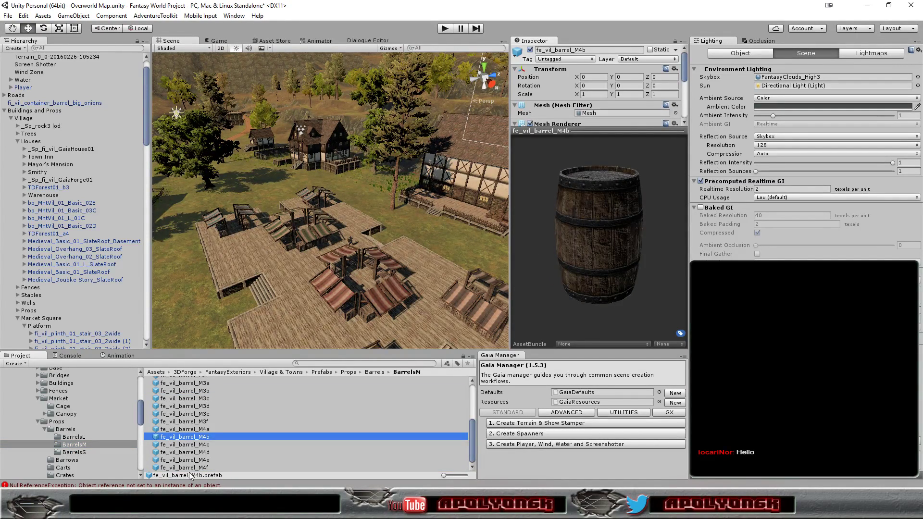
{"action": "left_click", "coordinate": [219, 461]}
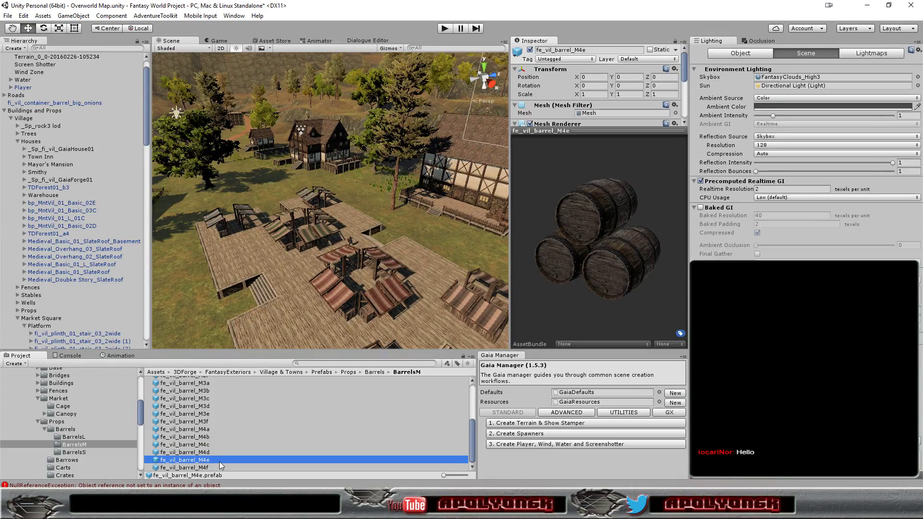
{"action": "key", "text": "Down"}
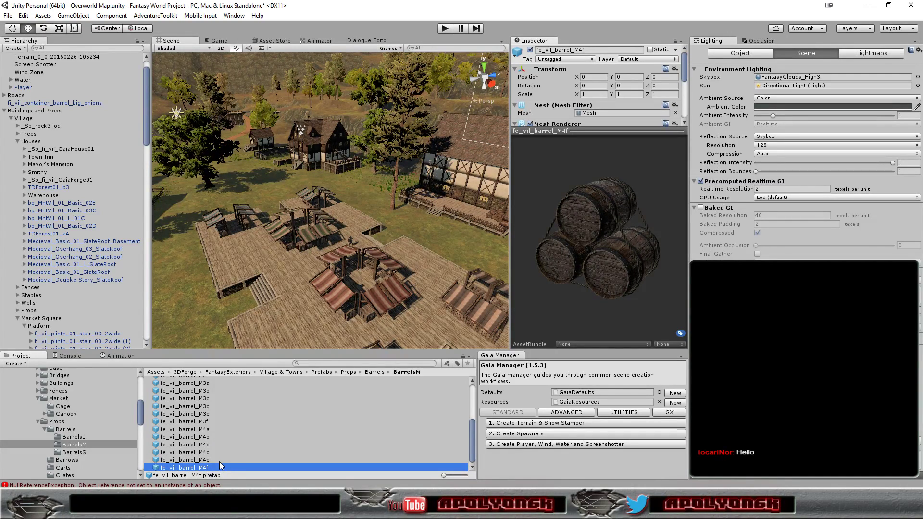
{"action": "key", "text": "Up"}
{"action": "key", "text": "Up"}
{"action": "key", "text": "Up"}
{"action": "key", "text": "Up"}
{"action": "key", "text": "Up"}
{"action": "key", "text": "Up"}
{"action": "key", "text": "Up"}
{"action": "key", "text": "Up"}
{"action": "key", "text": "Up"}
{"action": "key", "text": "Up"}
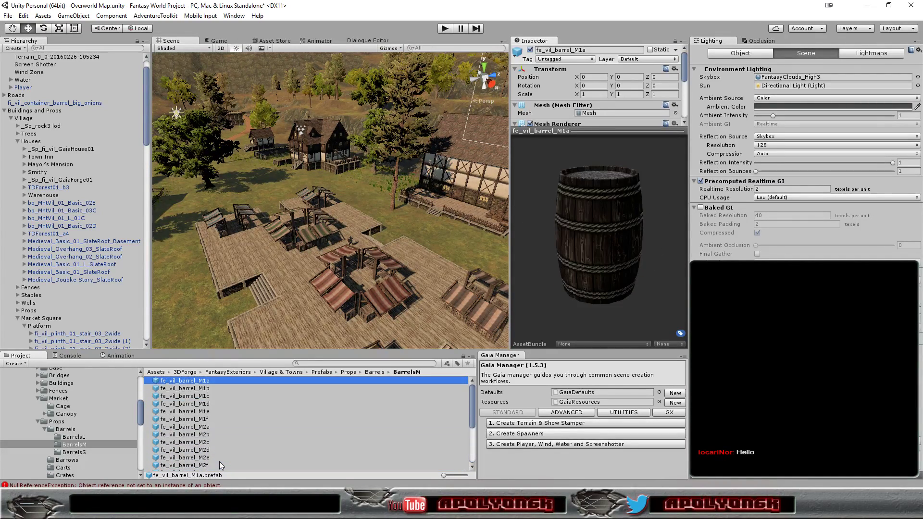
{"action": "key", "text": "Down"}
{"action": "key", "text": "Down"}
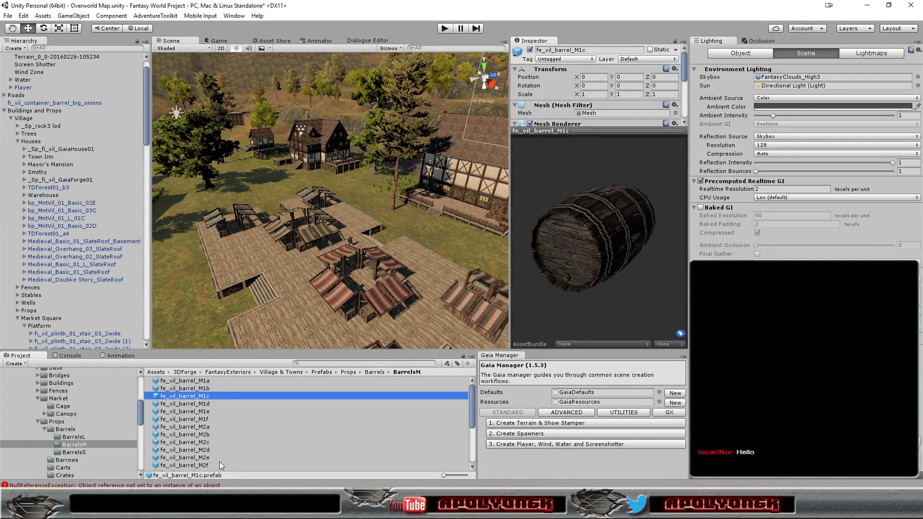
Switch to BarrelsS and step through the small barrels down to fe_vil_barrel_S4f.
{"action": "left_click", "coordinate": [82, 452]}
{"action": "left_click", "coordinate": [174, 381]}
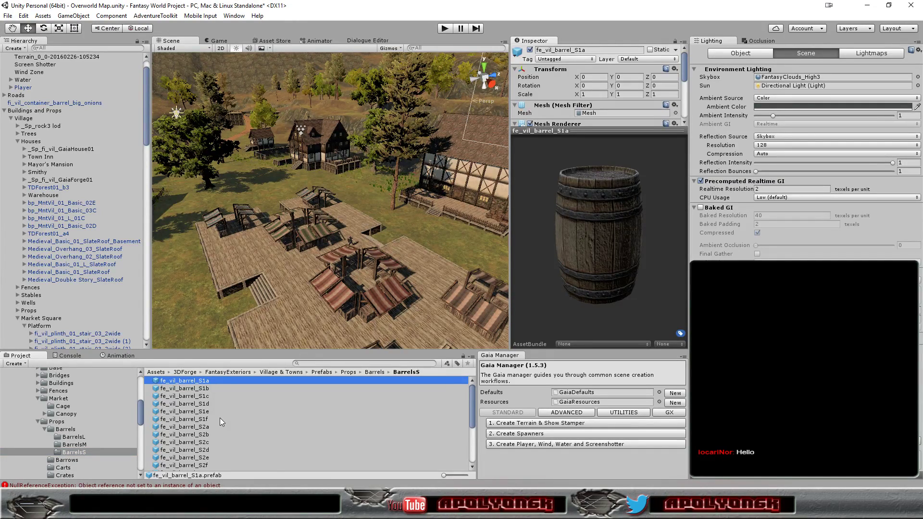
{"action": "key", "text": "Down"}
{"action": "key", "text": "Down"}
{"action": "key", "text": "Down"}
{"action": "key", "text": "Down"}
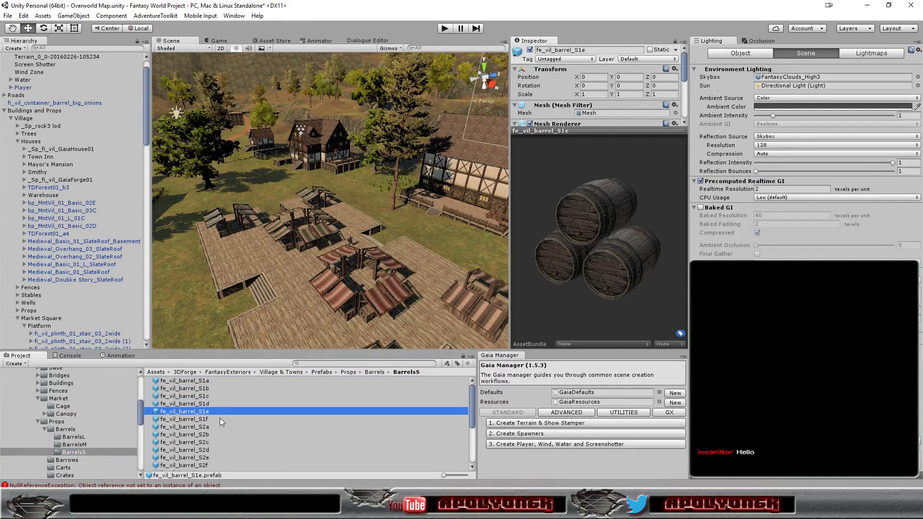
{"action": "key", "text": "Down"}
{"action": "key", "text": "Down"}
{"action": "key", "text": "Down"}
{"action": "key", "text": "Down"}
{"action": "key", "text": "Down"}
{"action": "key", "text": "Down"}
{"action": "key", "text": "Down"}
{"action": "key", "text": "Down"}
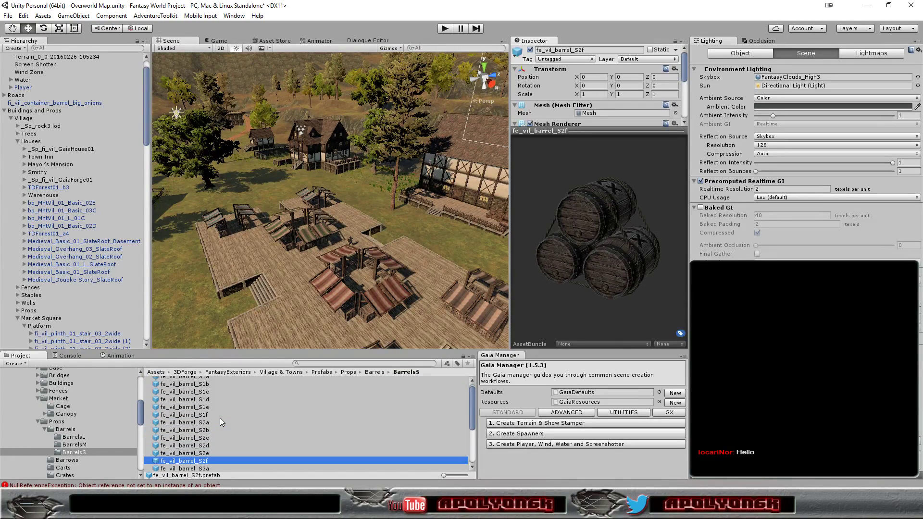
{"action": "key", "text": "Down"}
{"action": "key", "text": "Down"}
{"action": "key", "text": "Down"}
{"action": "key", "text": "Down"}
{"action": "key", "text": "Down"}
{"action": "key", "text": "Down"}
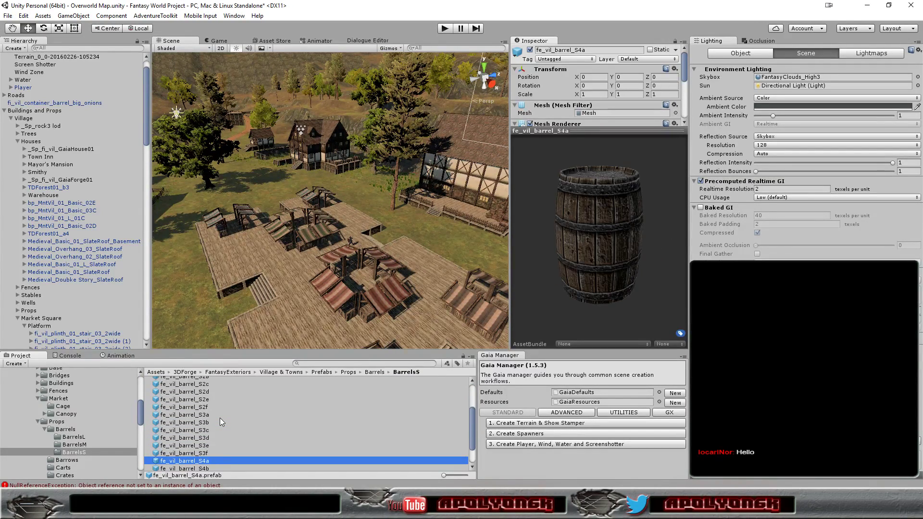
{"action": "key", "text": "Down"}
{"action": "key", "text": "Down"}
{"action": "key", "text": "Down"}
{"action": "key", "text": "Down"}
{"action": "key", "text": "Down"}
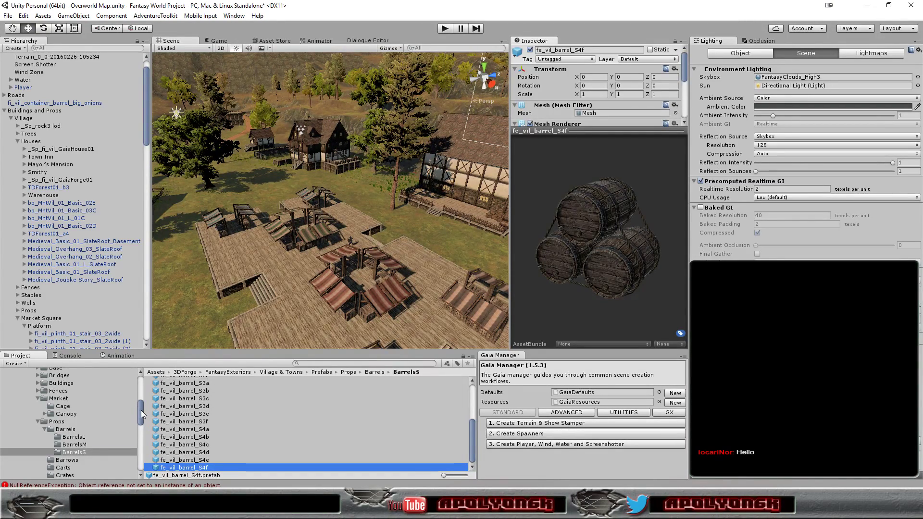
{"action": "mouse_move", "coordinate": [141, 415]}
{"action": "left_mouse_down"}
{"action": "mouse_move", "coordinate": [139, 425]}
{"action": "mouse_move", "coordinate": [131, 396]}
{"action": "left_mouse_up"}
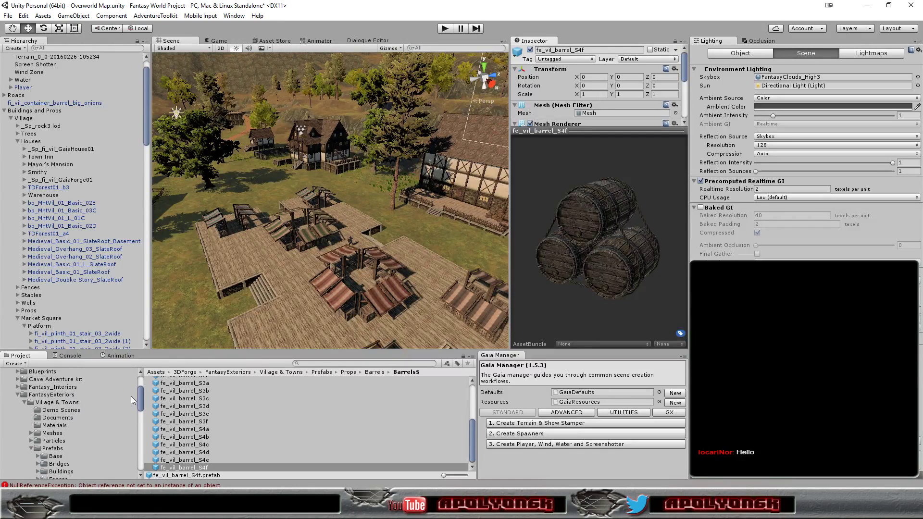
Navigate to Fantasy_Interiors > Villages_&_Towns > Prefabs > Props > Containers > Barrels.
{"action": "left_click", "coordinate": [67, 390]}
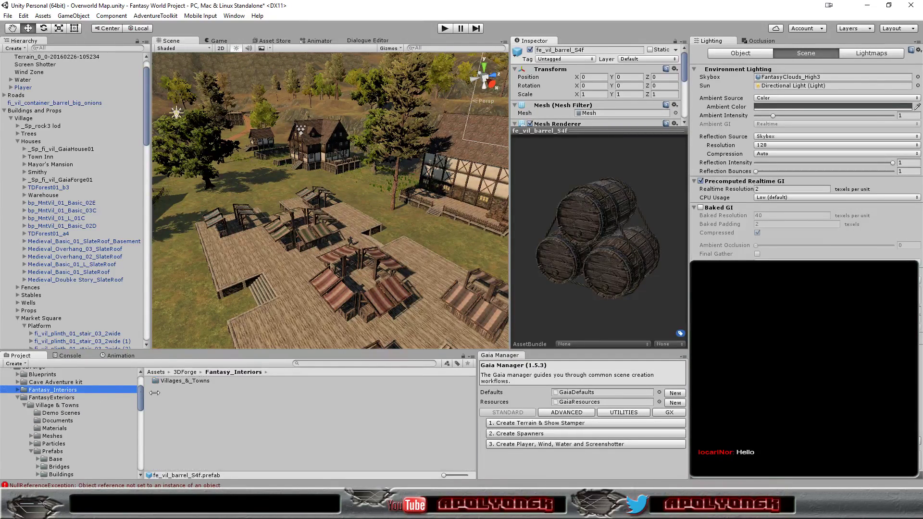
{"action": "double_click", "coordinate": [184, 380]}
{"action": "double_click", "coordinate": [189, 418]}
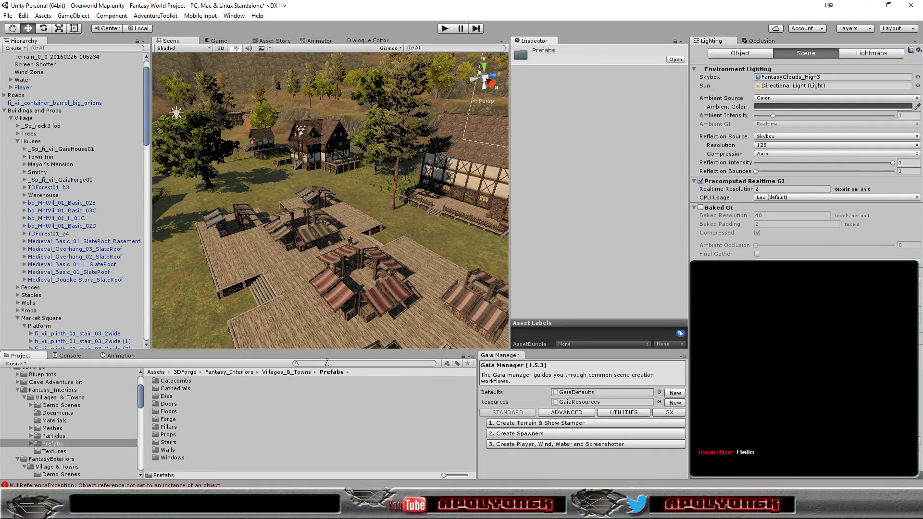
{"action": "double_click", "coordinate": [171, 436]}
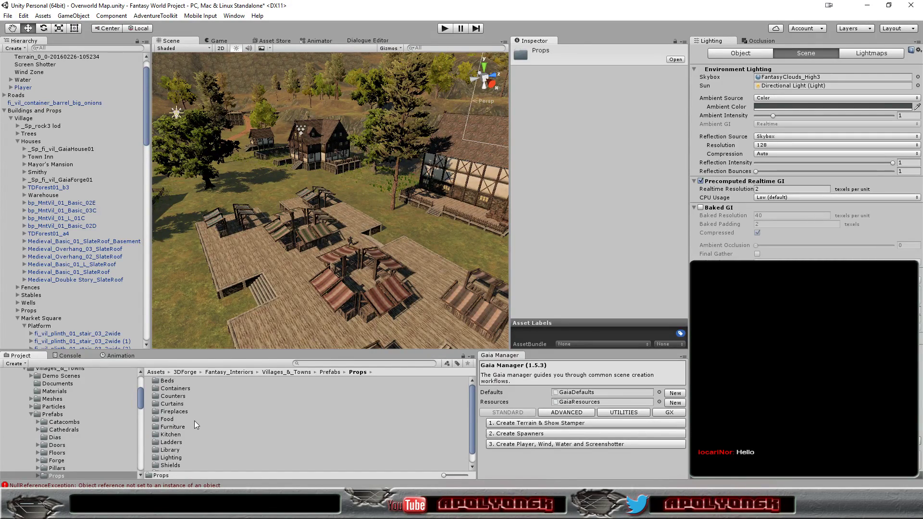
{"action": "double_click", "coordinate": [177, 397]}
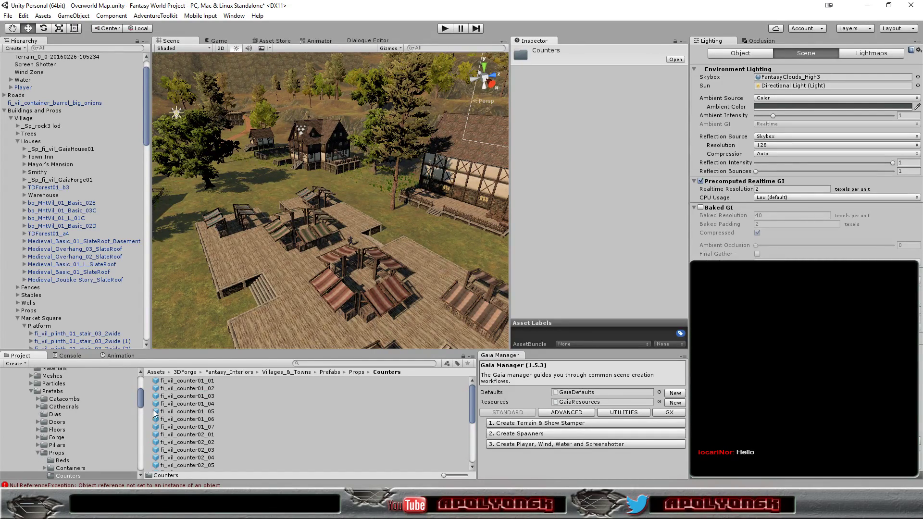
{"action": "left_click", "coordinate": [70, 468]}
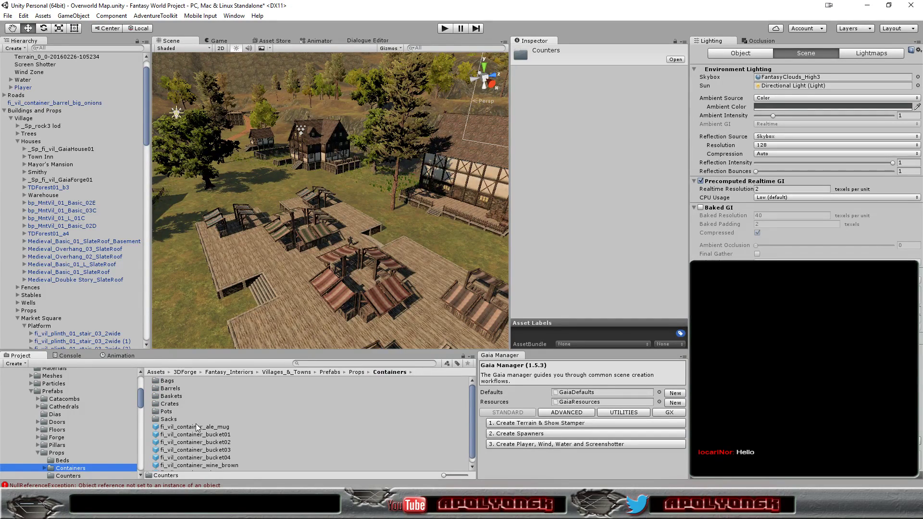
{"action": "left_click", "coordinate": [215, 426]}
{"action": "key", "text": "Down"}
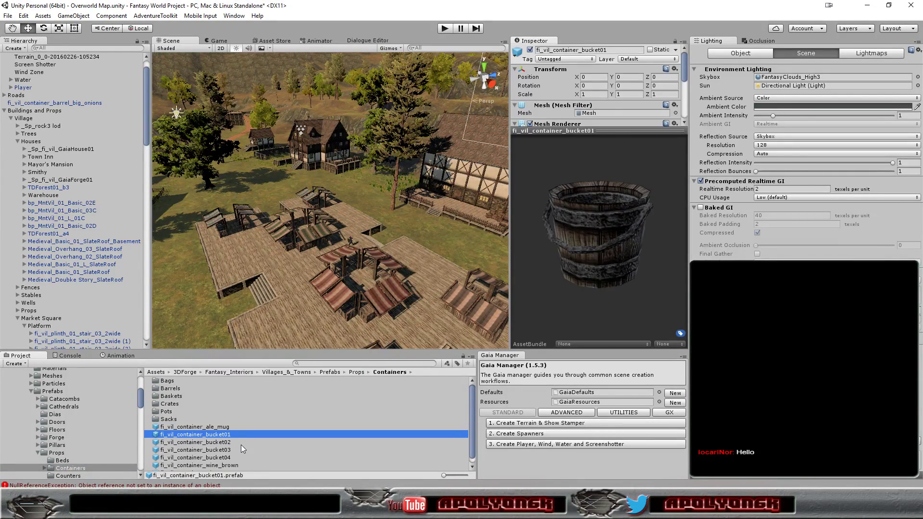
{"action": "key", "text": "Down"}
{"action": "key", "text": "Down"}
{"action": "key", "text": "Down"}
{"action": "key", "text": "Down"}
{"action": "key", "text": "Down"}
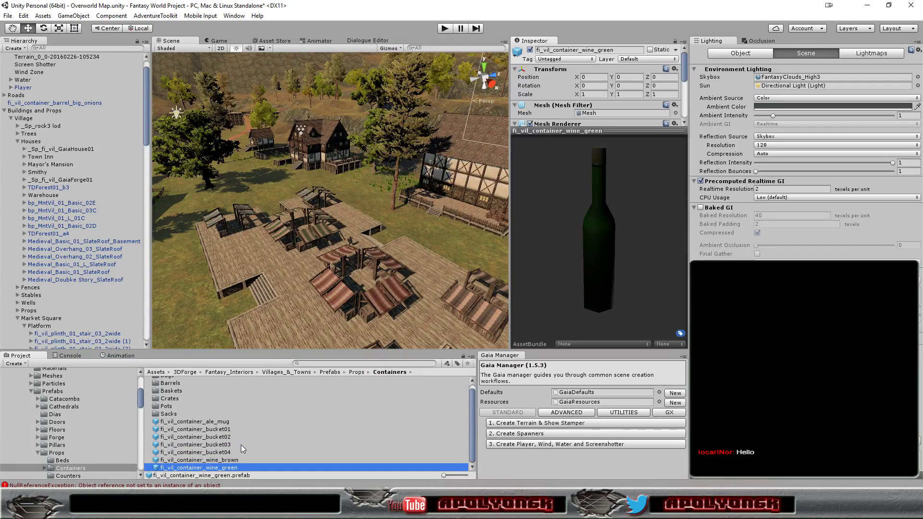
{"action": "scroll", "coordinate": [159, 410], "scroll_direction": "up", "scroll_amount": 1}
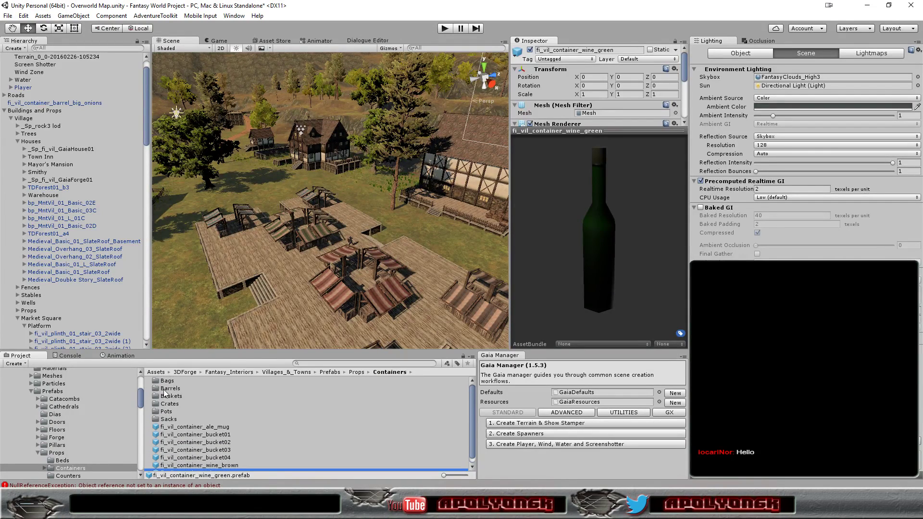
{"action": "double_click", "coordinate": [168, 388]}
Preview and rotate the big fish, fruit, lidded and onions barrel prefabs.
{"action": "left_click", "coordinate": [209, 388]}
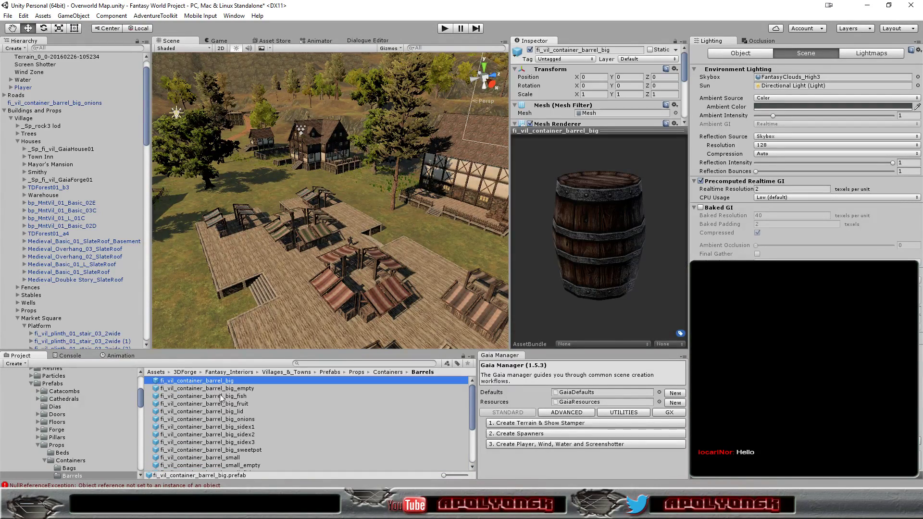
{"action": "key", "text": "Down"}
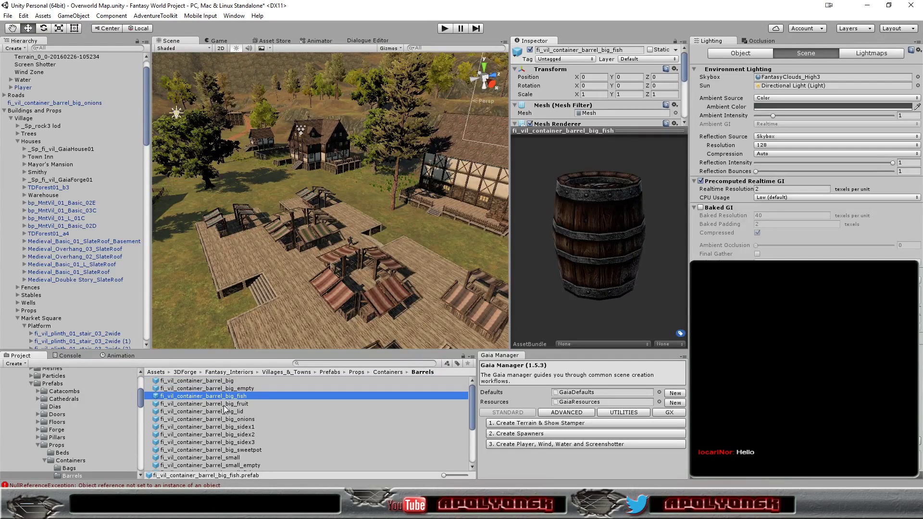
{"action": "left_click_drag", "start_coordinate": [566, 254], "coordinate": [607, 308]}
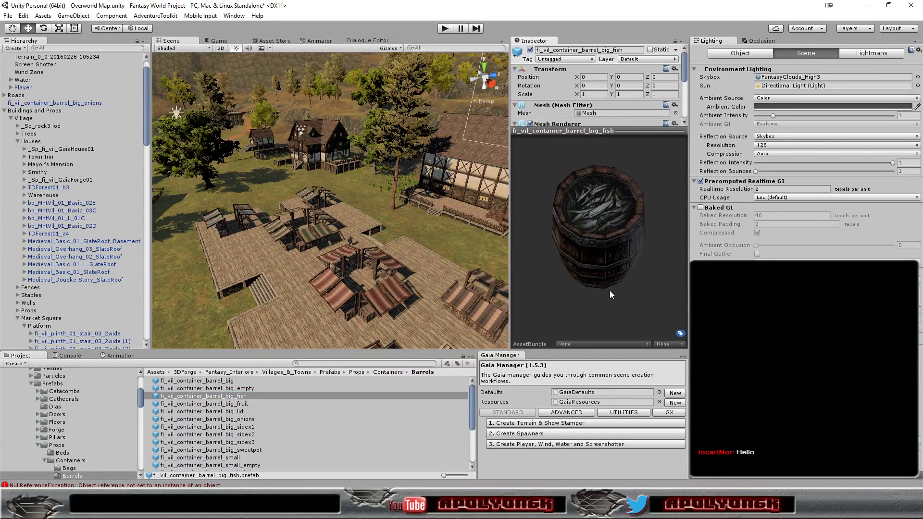
{"action": "left_click", "coordinate": [242, 405]}
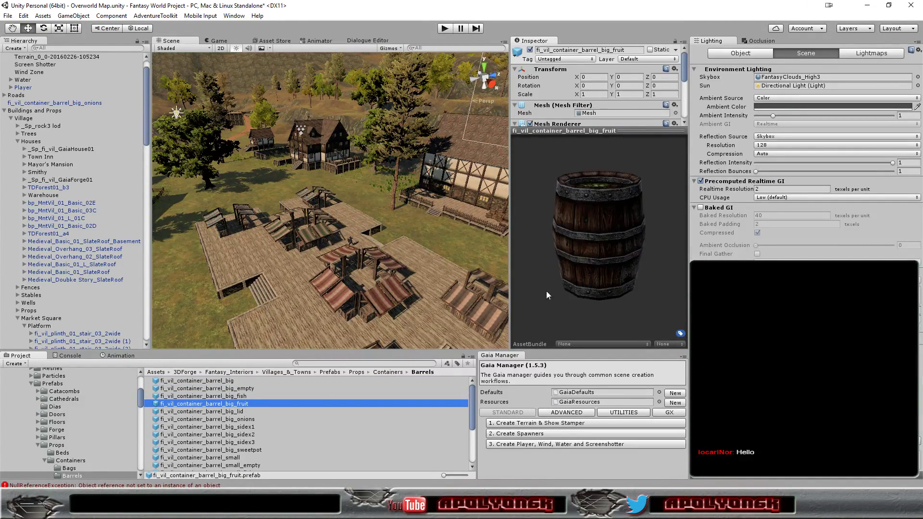
{"action": "left_click_drag", "start_coordinate": [613, 297], "coordinate": [619, 316]}
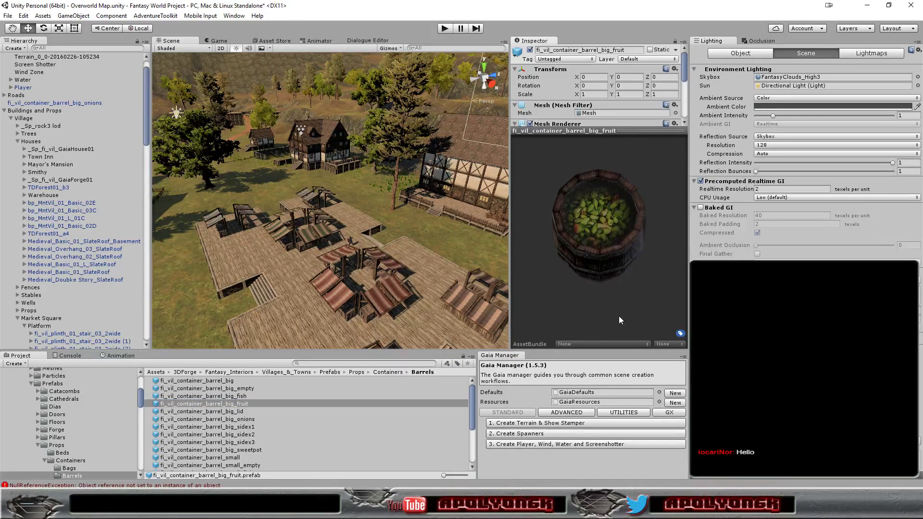
{"action": "left_click", "coordinate": [237, 412]}
{"action": "left_click", "coordinate": [239, 420]}
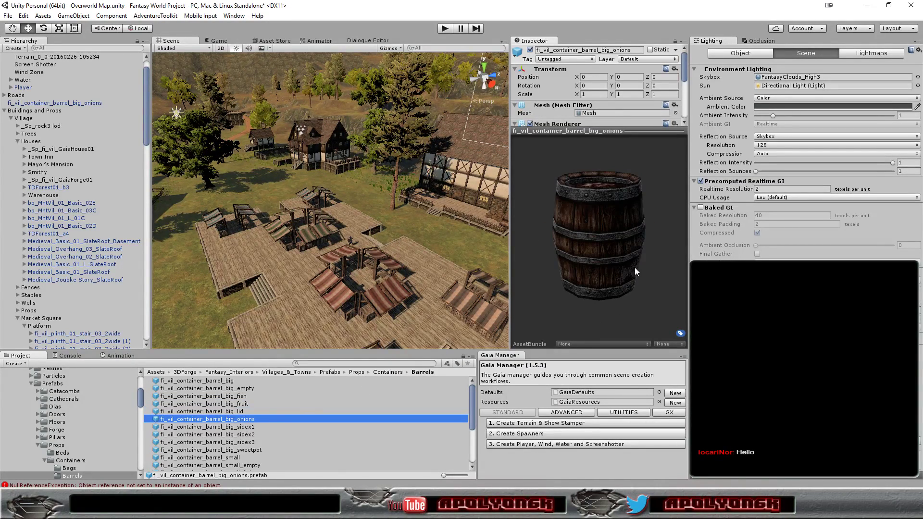
{"action": "mouse_move", "coordinate": [634, 268]}
{"action": "left_mouse_down"}
{"action": "mouse_move", "coordinate": [611, 314]}
{"action": "mouse_move", "coordinate": [564, 285]}
{"action": "left_mouse_up"}
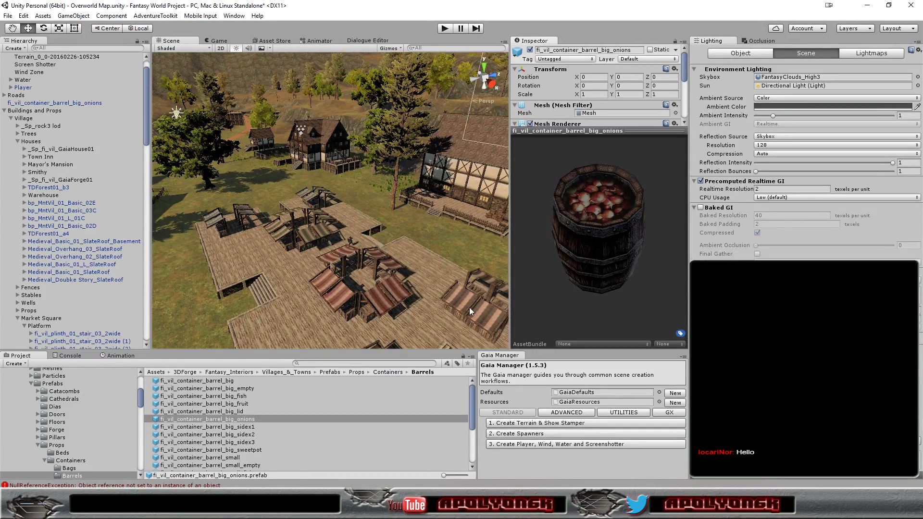
Preview the single, pair and three-barrel sideways stacks and the big sweetpot barrel.
{"action": "left_click", "coordinate": [247, 426]}
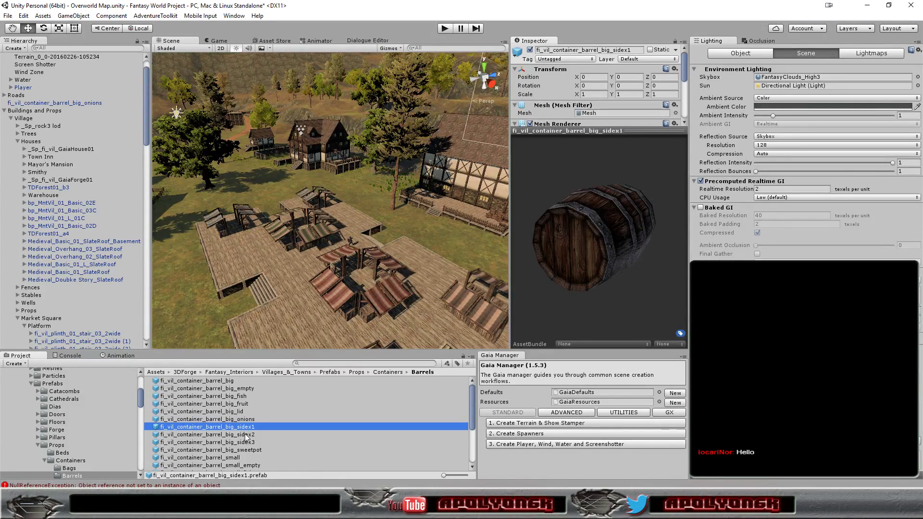
{"action": "left_click", "coordinate": [248, 434]}
{"action": "left_click", "coordinate": [250, 443]}
{"action": "left_click", "coordinate": [247, 450]}
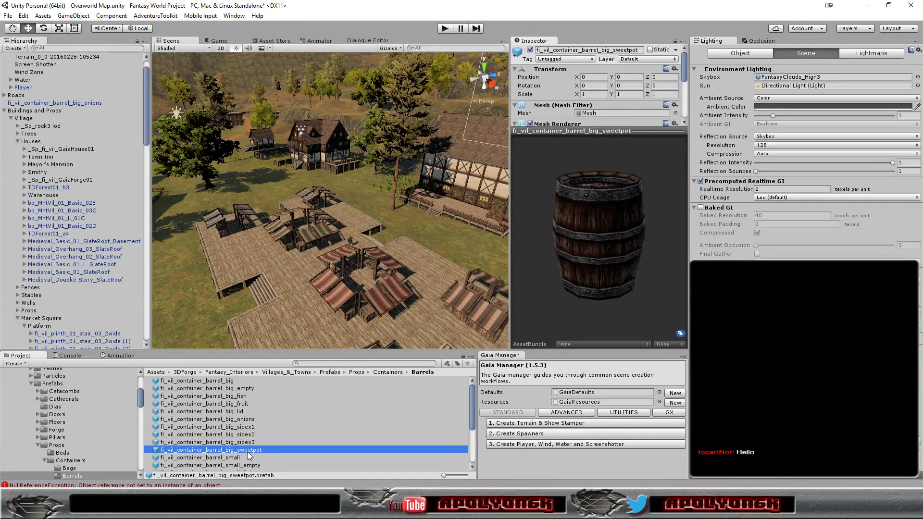
{"action": "mouse_move", "coordinate": [598, 230]}
{"action": "left_mouse_down"}
{"action": "mouse_move", "coordinate": [596, 301]}
{"action": "mouse_move", "coordinate": [614, 246]}
{"action": "mouse_move", "coordinate": [608, 215]}
{"action": "left_mouse_up"}
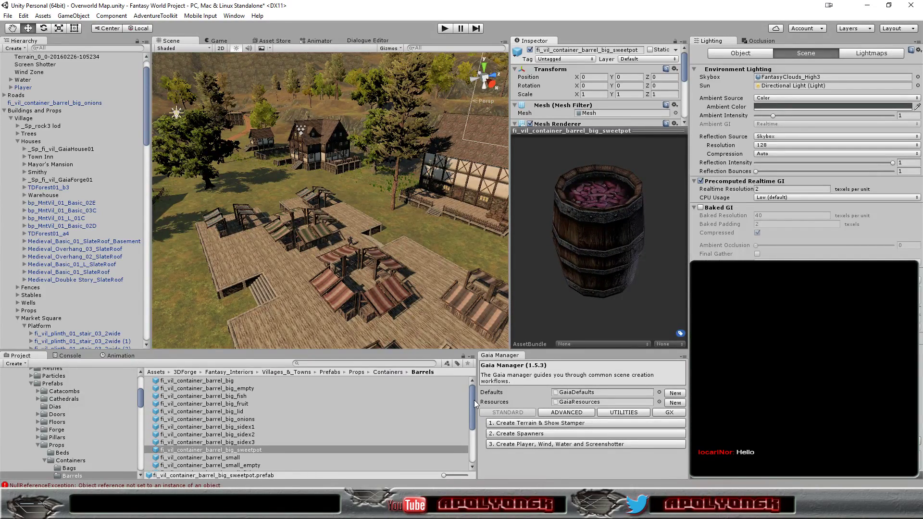
{"action": "mouse_move", "coordinate": [474, 400]}
{"action": "left_mouse_down"}
{"action": "mouse_move", "coordinate": [475, 439]}
{"action": "mouse_move", "coordinate": [464, 449]}
{"action": "left_mouse_up"}
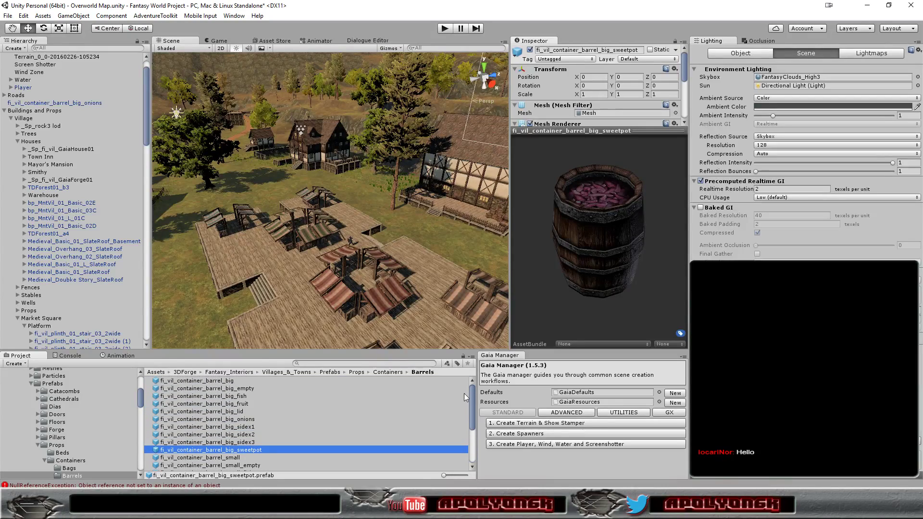
Compare the plain keg, empty keg stand and keg-on-stand prefabs, then the small onions barrel.
{"action": "left_click", "coordinate": [204, 452]}
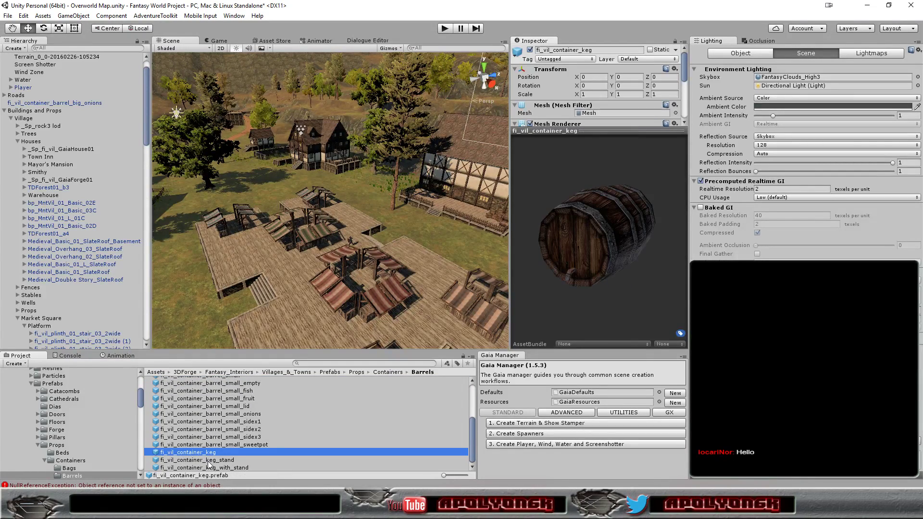
{"action": "left_click", "coordinate": [207, 460]}
{"action": "left_click", "coordinate": [214, 468]}
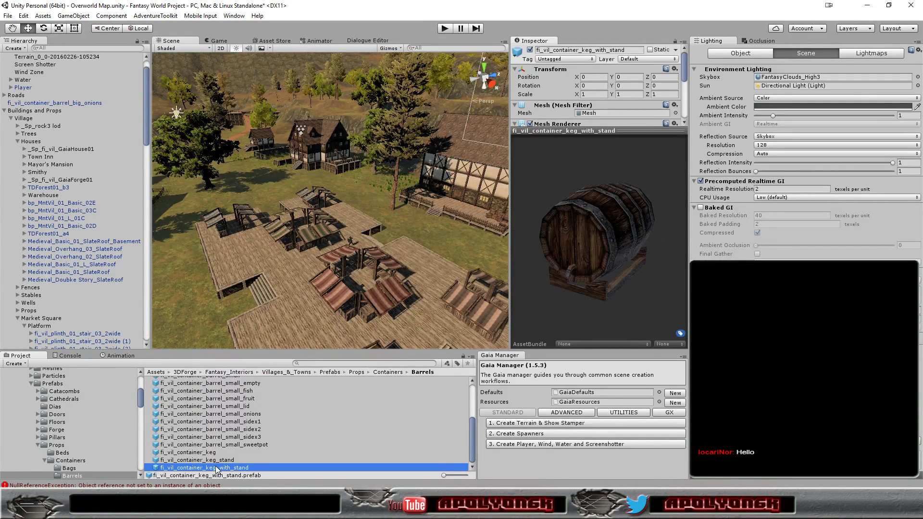
{"action": "left_click", "coordinate": [211, 460]}
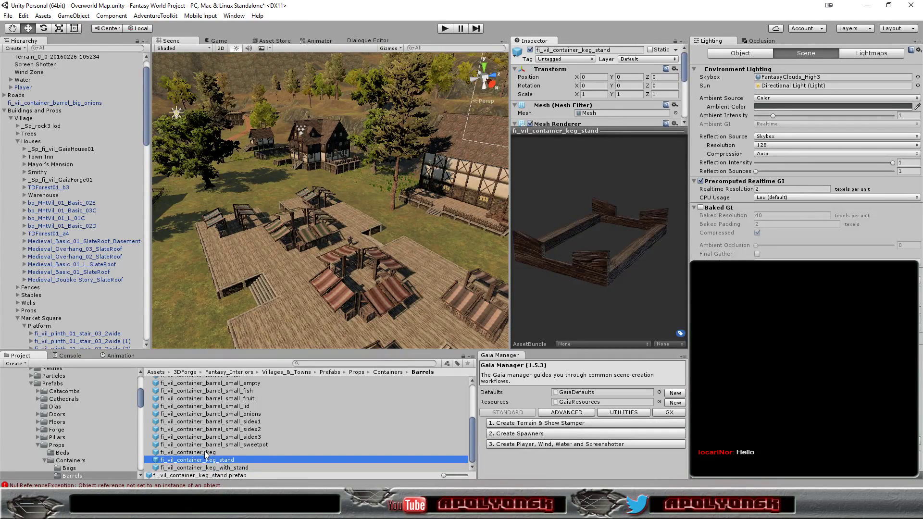
{"action": "left_click", "coordinate": [206, 452]}
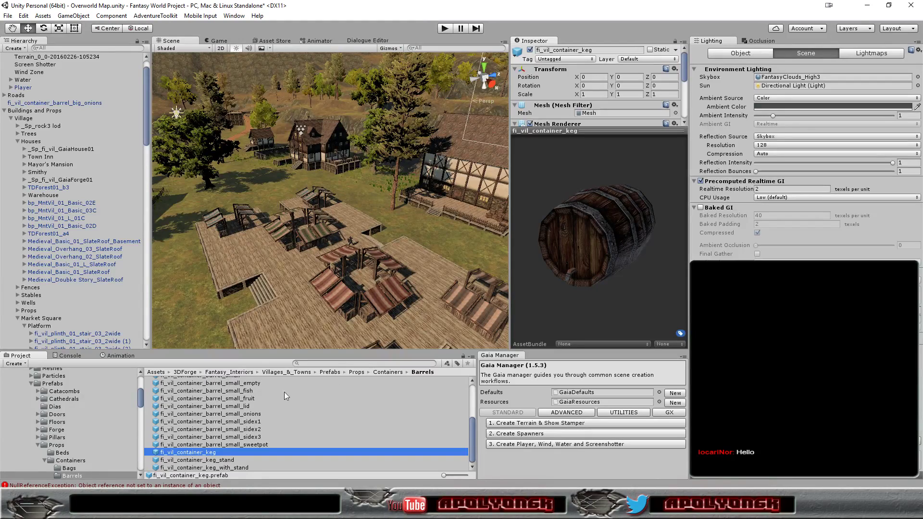
{"action": "left_click", "coordinate": [249, 415]}
{"action": "scroll", "coordinate": [271, 413], "scroll_direction": "up", "scroll_amount": 3}
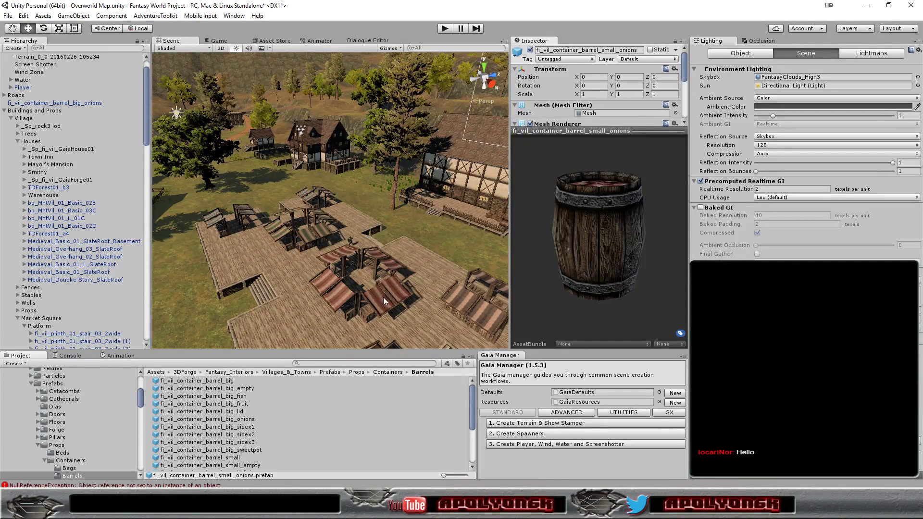
{"action": "scroll", "coordinate": [375, 293], "scroll_direction": "down", "scroll_amount": 2}
{"action": "scroll", "coordinate": [370, 290], "scroll_direction": "down", "scroll_amount": 2}
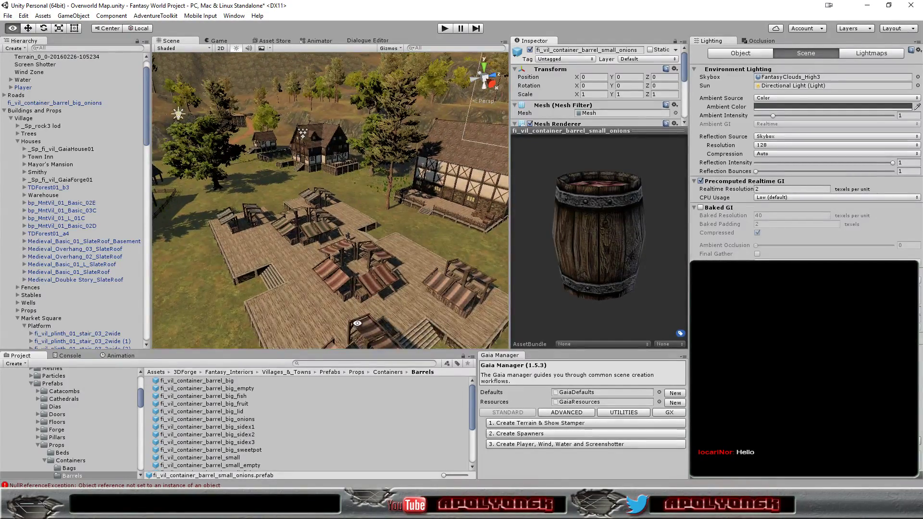
Place a big fish barrel on the market platform beside the front stall.
{"action": "right_click_drag", "start_coordinate": [357, 323], "coordinate": [307, 298]}
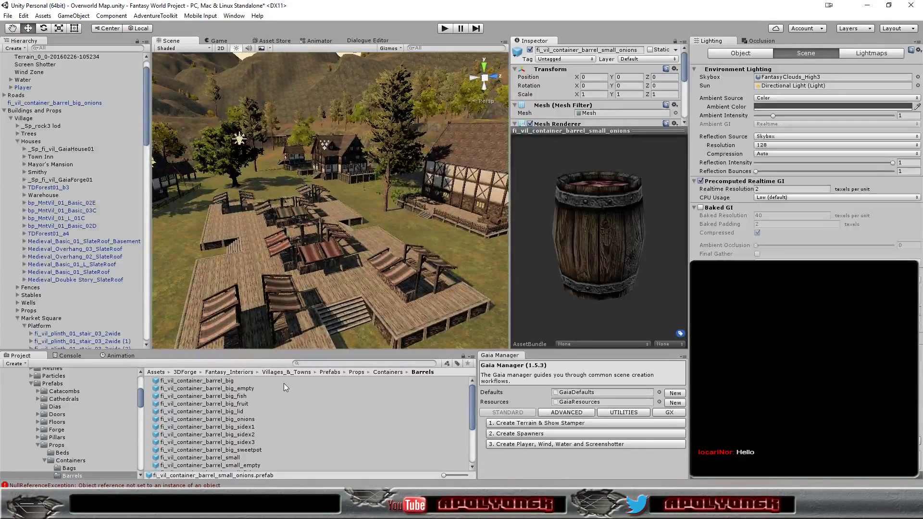
{"action": "left_click_drag", "start_coordinate": [241, 396], "coordinate": [441, 308]}
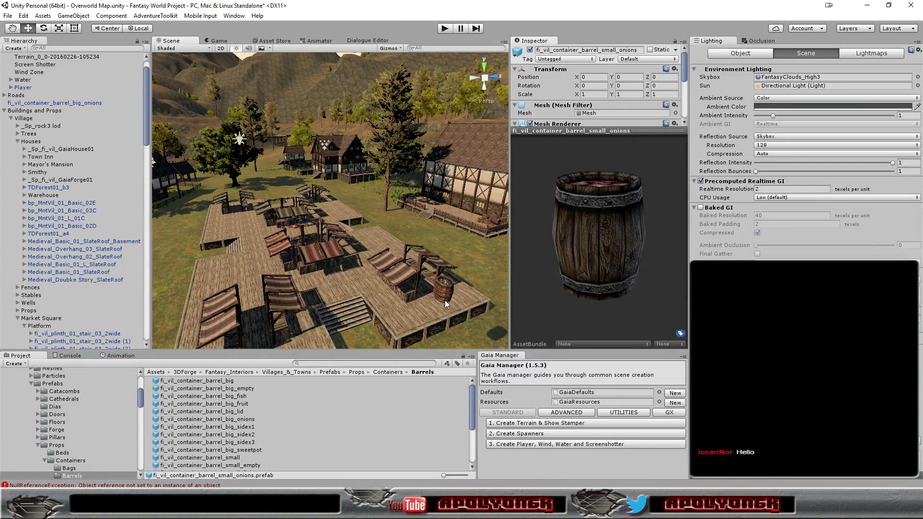
{"action": "left_click_drag", "start_coordinate": [442, 306], "coordinate": [437, 309]}
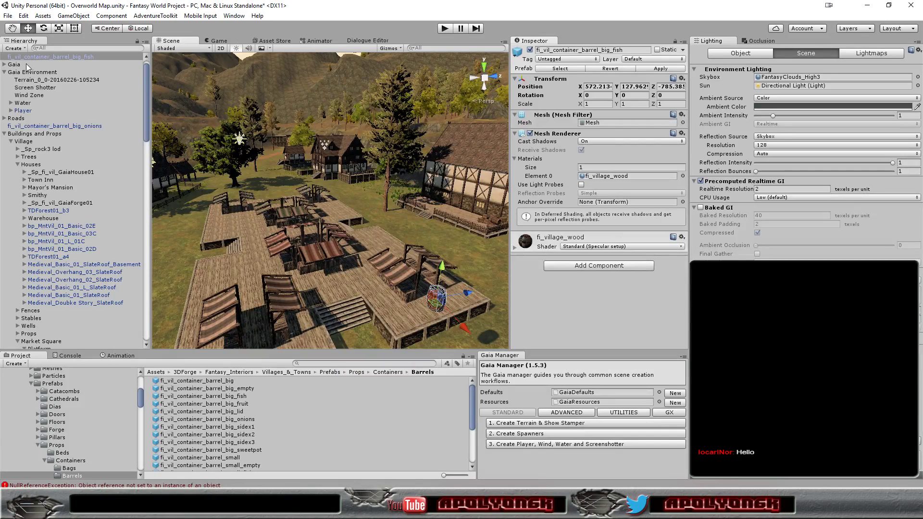
Collapse the Houses, Platform and Market Stalls groups and select Market Square.
{"action": "left_click", "coordinate": [17, 164]}
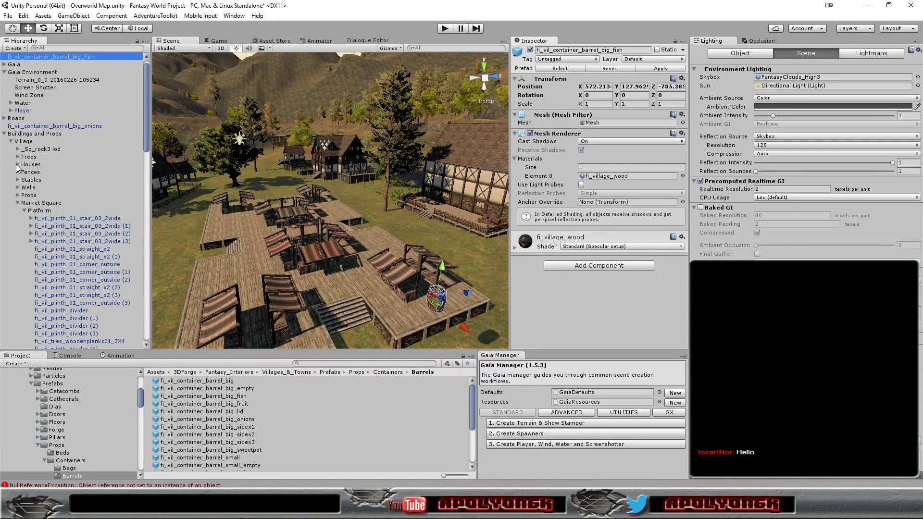
{"action": "left_click", "coordinate": [25, 211]}
{"action": "left_click", "coordinate": [24, 219]}
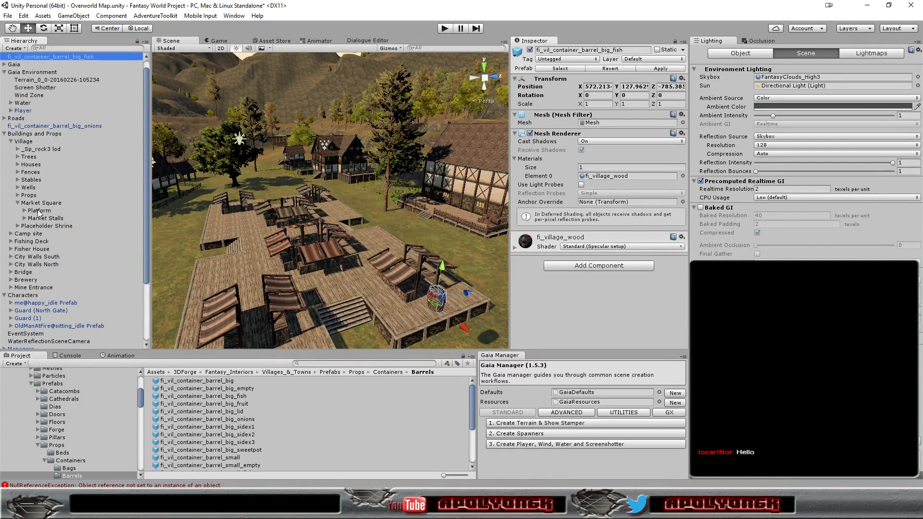
{"action": "left_click", "coordinate": [36, 203]}
Add an empty 'Market Goods' object under Market Square and nest the fish barrel in it.
{"action": "right_click", "coordinate": [35, 205]}
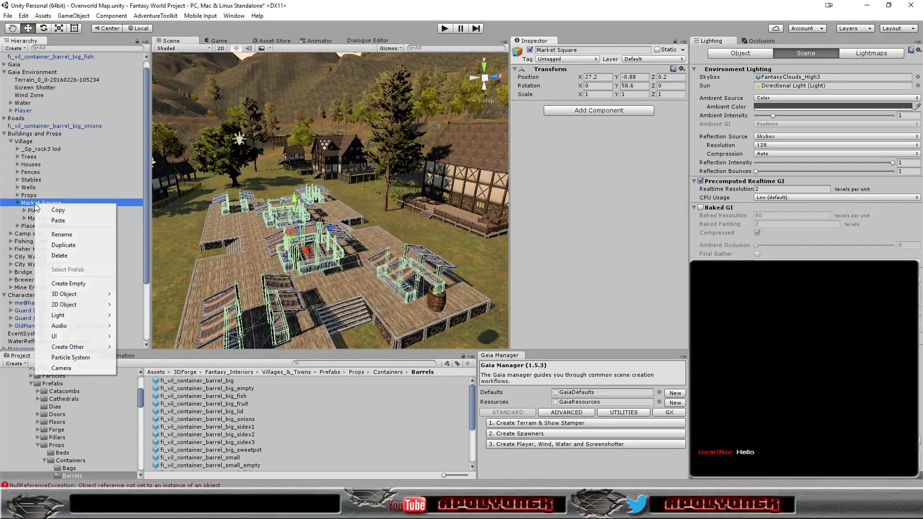
{"action": "left_click", "coordinate": [65, 284]}
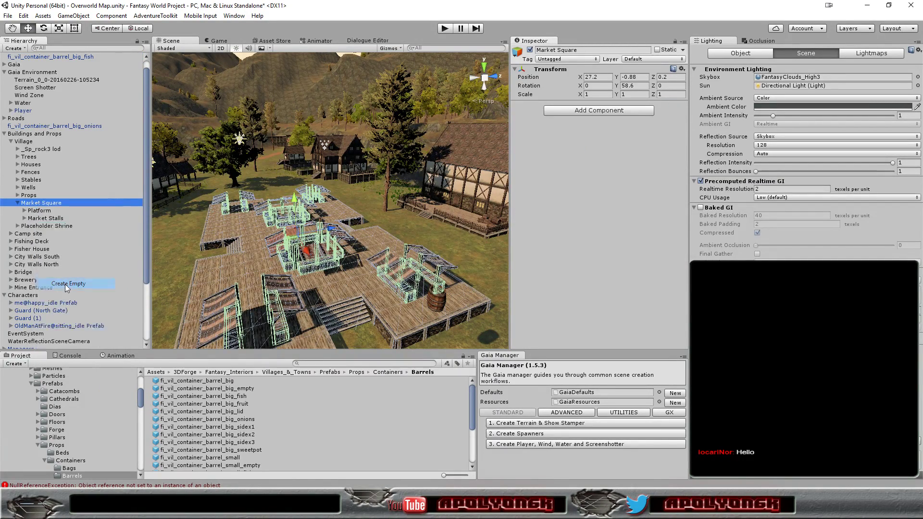
{"action": "left_click", "coordinate": [612, 51]}
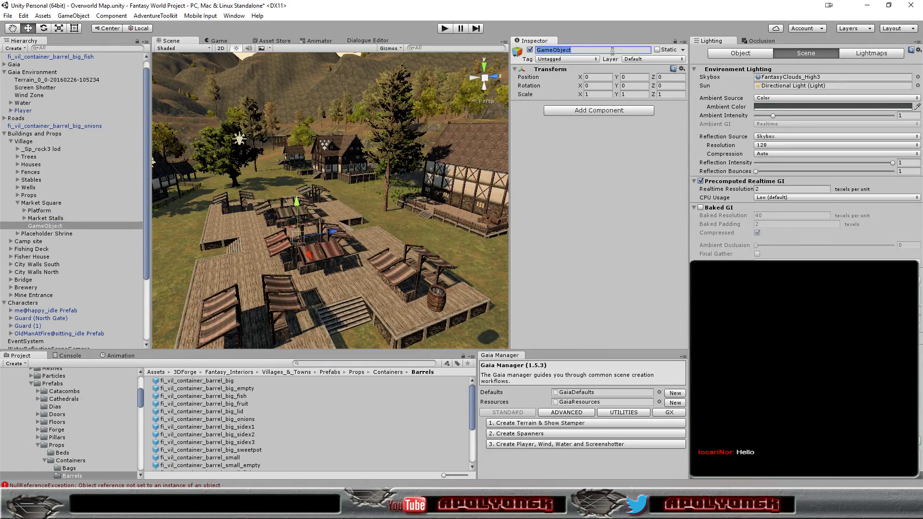
{"action": "type", "text": "Mar"}
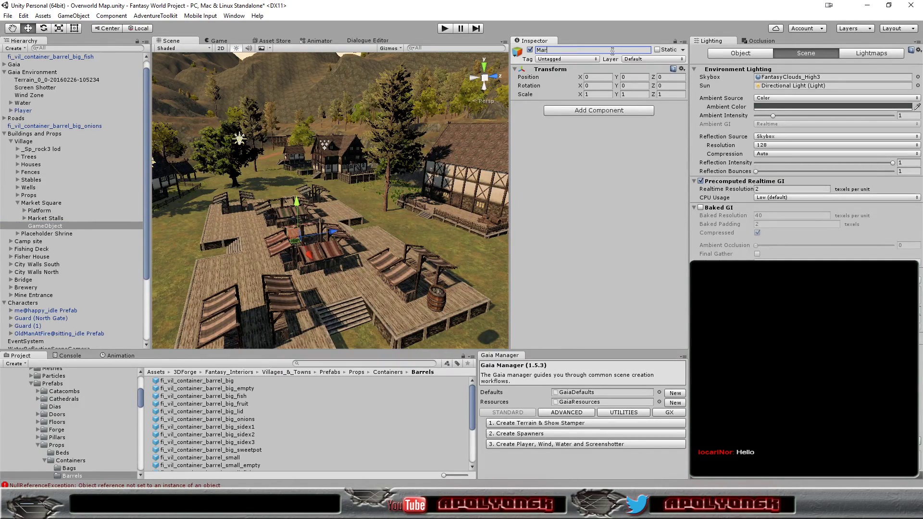
{"action": "type", "text": "ket "}
{"action": "type", "text": "Goods"}
{"action": "left_click_drag", "start_coordinate": [70, 57], "coordinate": [76, 230]}
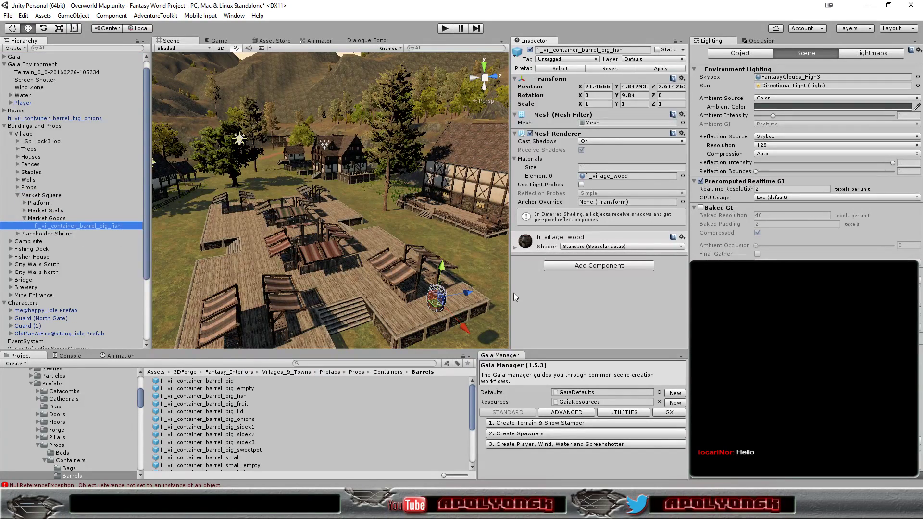
Set the fish barrel's Y position to 0 and slide it across the platform toward the stall.
{"action": "left_click", "coordinate": [635, 87]}
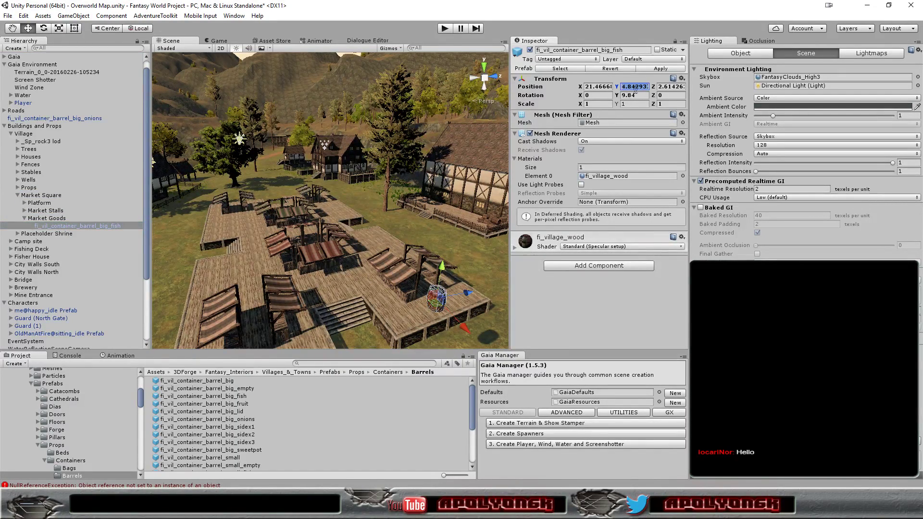
{"action": "type", "text": "0"}
{"action": "scroll", "coordinate": [463, 332], "scroll_direction": "down", "scroll_amount": 5}
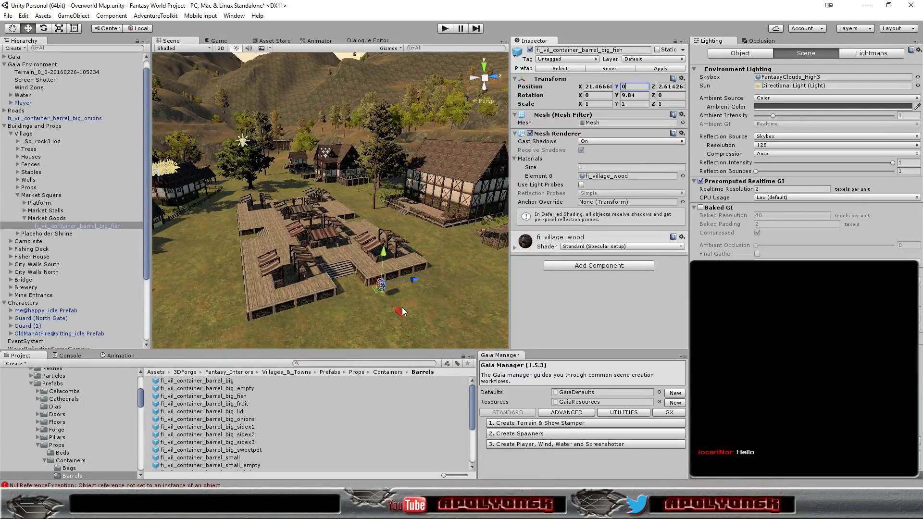
{"action": "left_click_drag", "start_coordinate": [402, 311], "coordinate": [383, 274]}
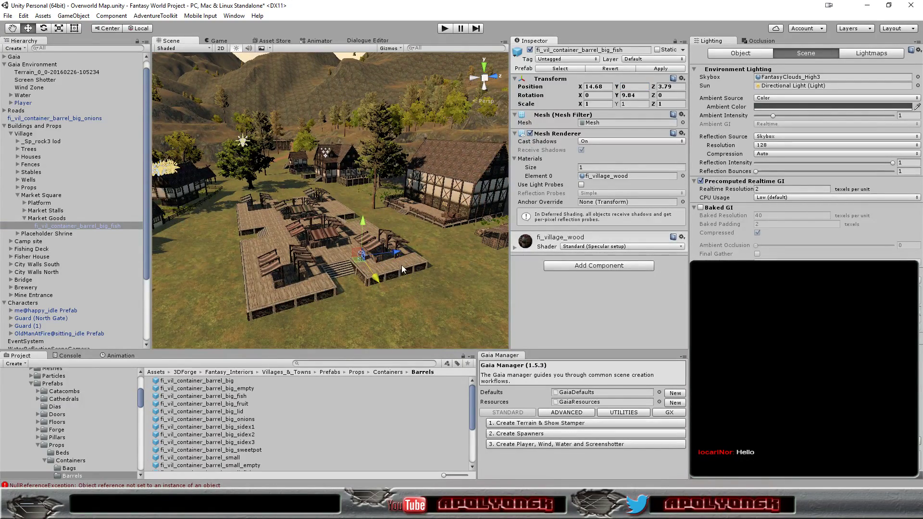
{"action": "scroll", "coordinate": [399, 267], "scroll_direction": "up", "scroll_amount": 2}
{"action": "scroll", "coordinate": [407, 293], "scroll_direction": "up", "scroll_amount": 1}
{"action": "scroll", "coordinate": [408, 300], "scroll_direction": "up", "scroll_amount": 1}
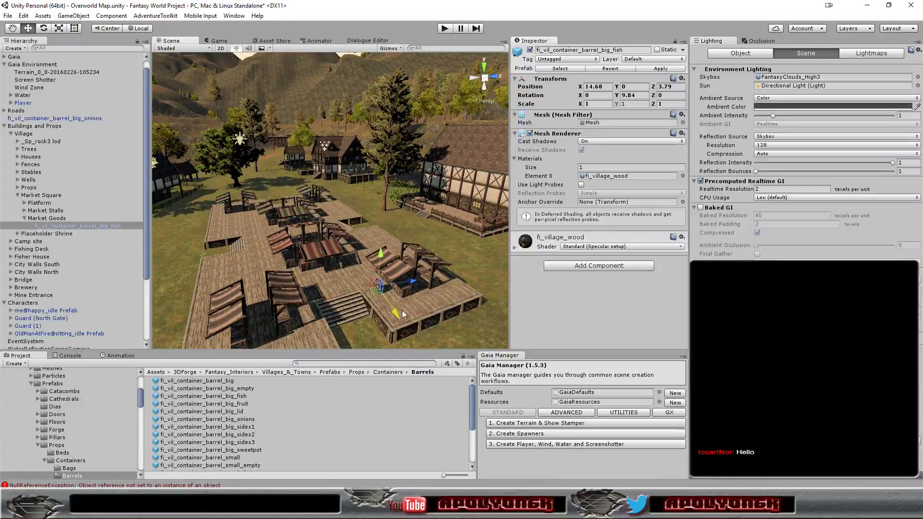
{"action": "mouse_move", "coordinate": [395, 313]}
{"action": "left_mouse_down"}
{"action": "mouse_move", "coordinate": [416, 330]}
{"action": "mouse_move", "coordinate": [451, 291]}
{"action": "left_mouse_up"}
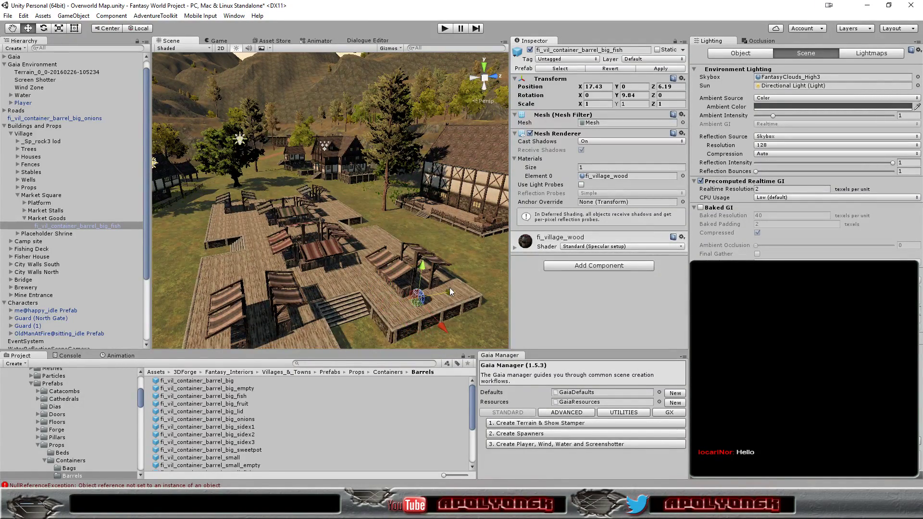
Orbit and zoom to top-down and low views of the village, lake and hills.
{"action": "scroll", "coordinate": [458, 301], "scroll_direction": "down", "scroll_amount": 2}
{"action": "scroll", "coordinate": [456, 311], "scroll_direction": "down", "scroll_amount": 2}
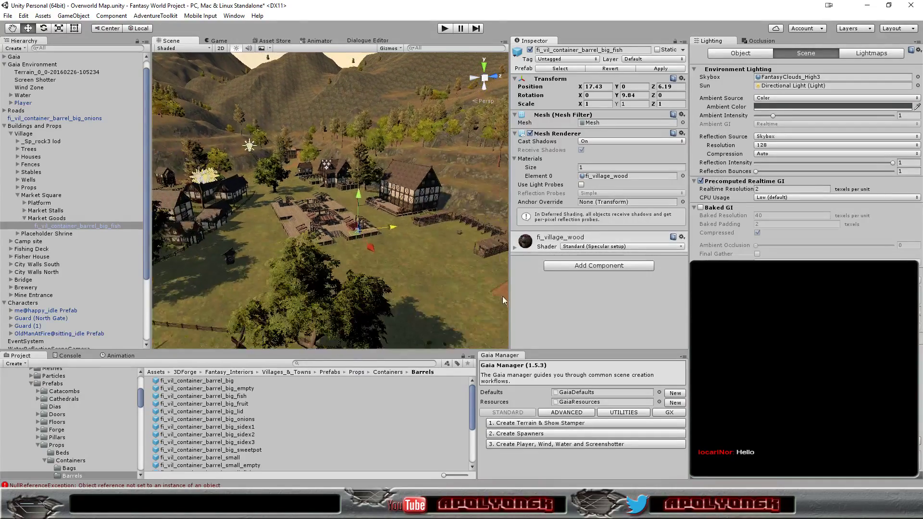
{"action": "scroll", "coordinate": [503, 296], "scroll_direction": "down", "scroll_amount": 2}
{"action": "scroll", "coordinate": [488, 304], "scroll_direction": "down", "scroll_amount": 2}
{"action": "left_click_drag", "start_coordinate": [462, 301], "coordinate": [393, 328], "text": "alt"}
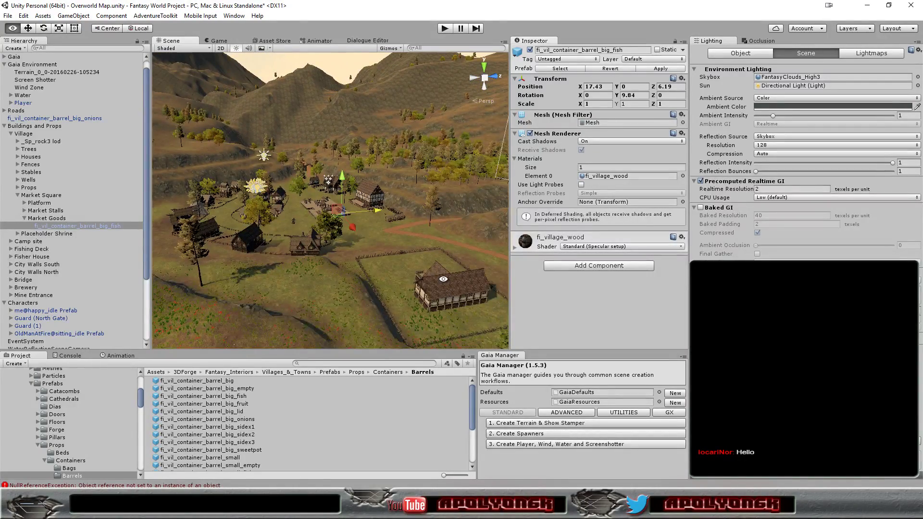
{"action": "scroll", "coordinate": [396, 327], "scroll_direction": "down", "scroll_amount": 2}
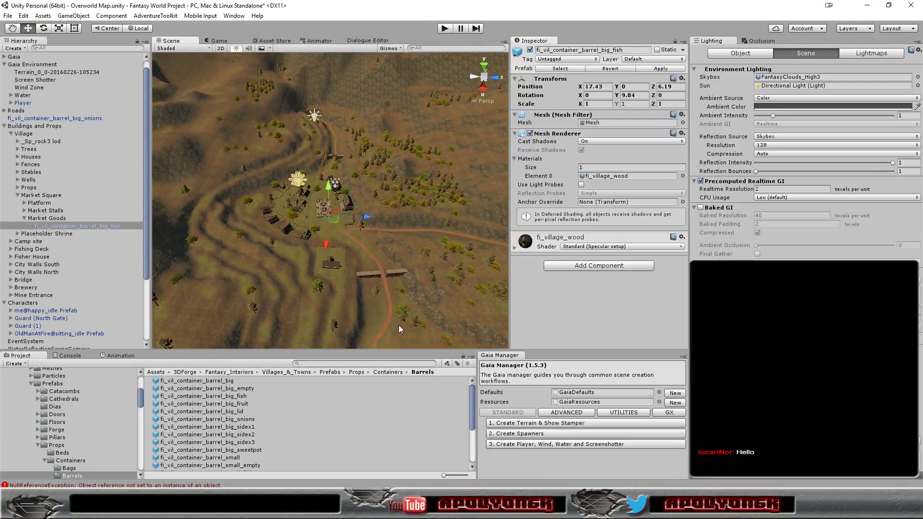
{"action": "scroll", "coordinate": [399, 325], "scroll_direction": "down", "scroll_amount": 2}
{"action": "scroll", "coordinate": [400, 323], "scroll_direction": "down", "scroll_amount": 2}
{"action": "scroll", "coordinate": [401, 322], "scroll_direction": "down", "scroll_amount": 1}
{"action": "scroll", "coordinate": [402, 322], "scroll_direction": "down", "scroll_amount": 2}
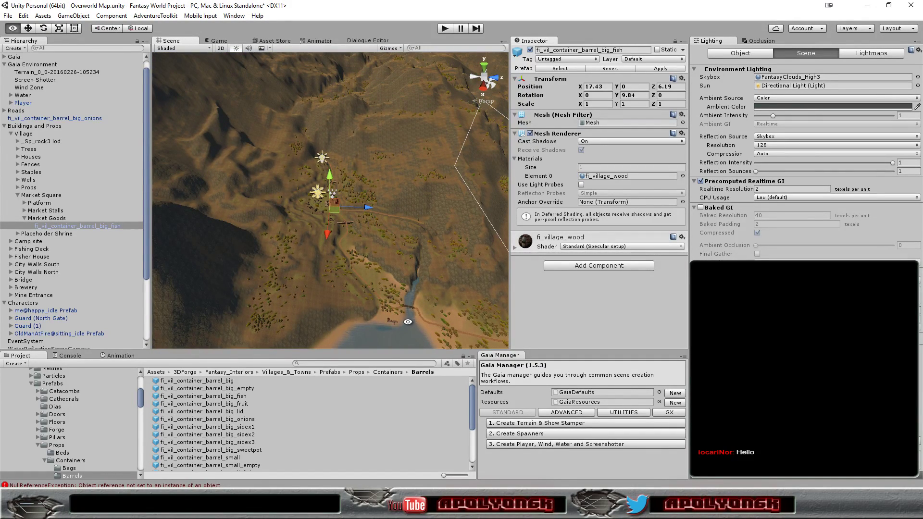
{"action": "mouse_move", "coordinate": [391, 316]}
{"action": "left_mouse_down", "text": "alt"}
{"action": "mouse_move", "coordinate": [374, 278]}
{"action": "mouse_move", "coordinate": [368, 302]}
{"action": "mouse_move", "coordinate": [381, 284]}
{"action": "left_mouse_up", "text": "alt"}
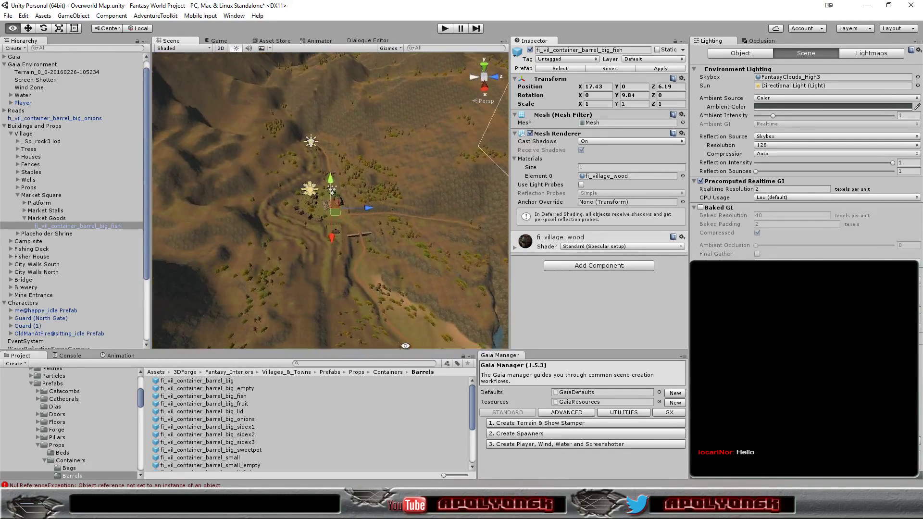
Tilt over the market square and orbit low to check the barrel beside the stalls.
{"action": "scroll", "coordinate": [356, 244], "scroll_direction": "up", "scroll_amount": 10}
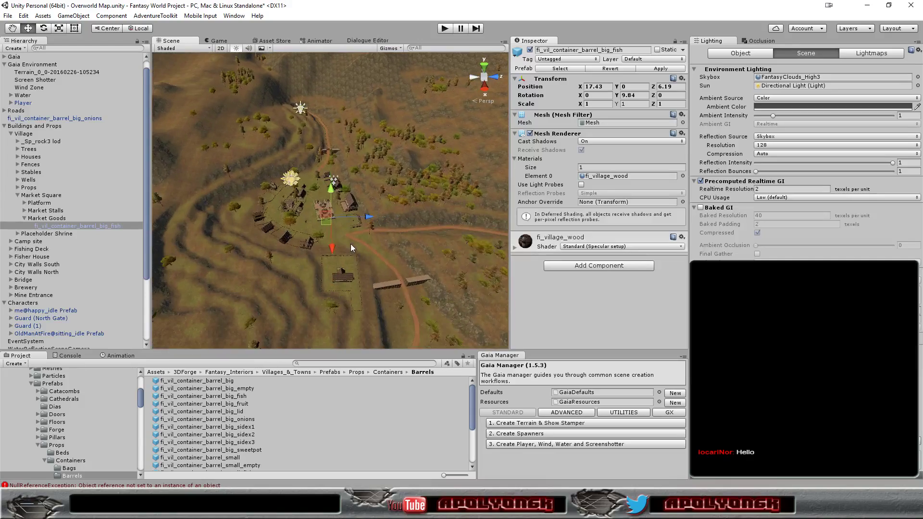
{"action": "scroll", "coordinate": [328, 238], "scroll_direction": "up", "scroll_amount": 3}
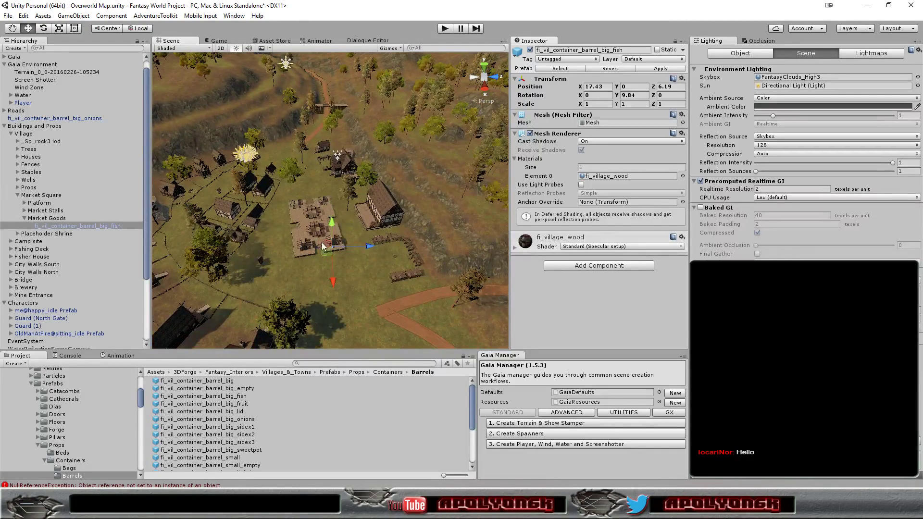
{"action": "scroll", "coordinate": [326, 253], "scroll_direction": "up", "scroll_amount": 3}
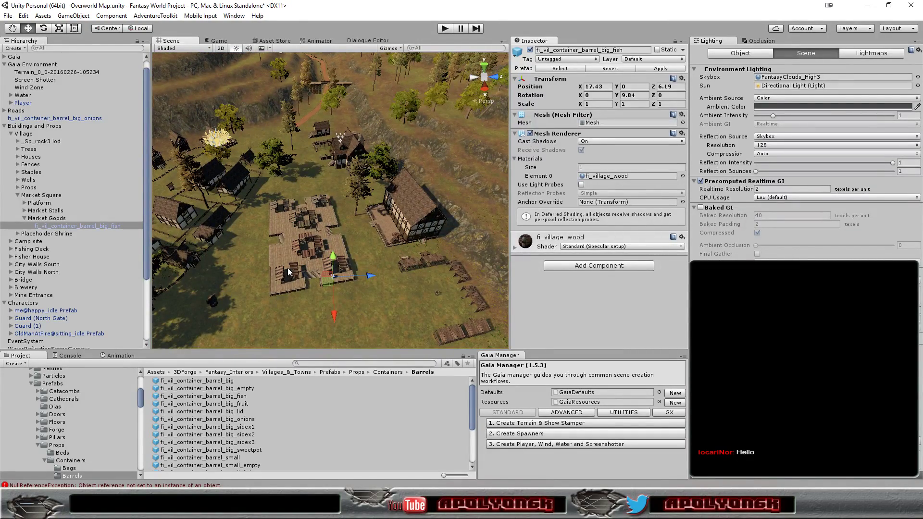
{"action": "scroll", "coordinate": [318, 312], "scroll_direction": "up", "scroll_amount": 3}
{"action": "left_click_drag", "start_coordinate": [318, 315], "coordinate": [349, 250], "text": "alt"}
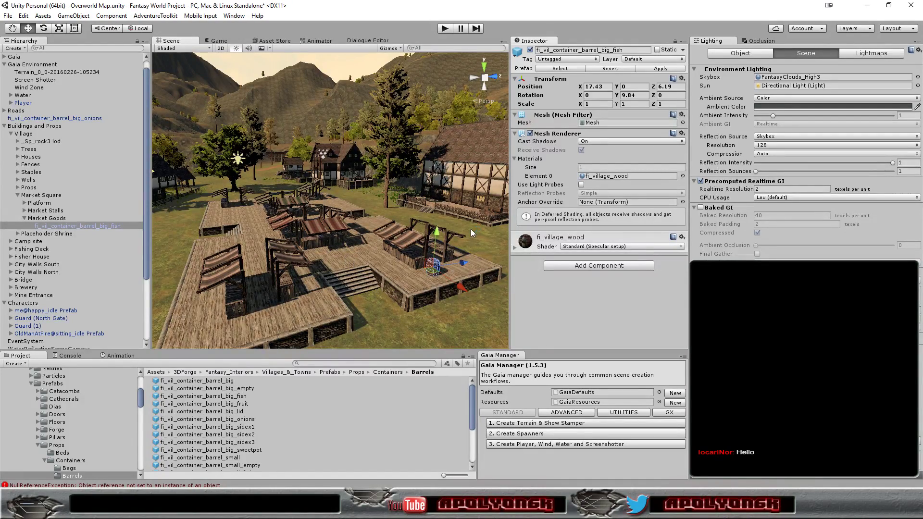
{"action": "scroll", "coordinate": [443, 319], "scroll_direction": "up", "scroll_amount": 1}
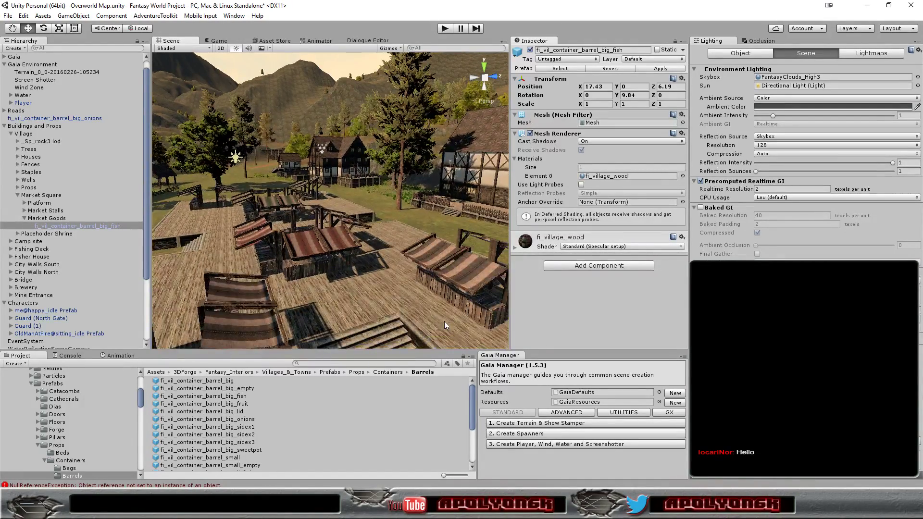
{"action": "scroll", "coordinate": [444, 321], "scroll_direction": "up", "scroll_amount": 3}
{"action": "left_click_drag", "start_coordinate": [444, 321], "coordinate": [403, 296], "text": "alt"}
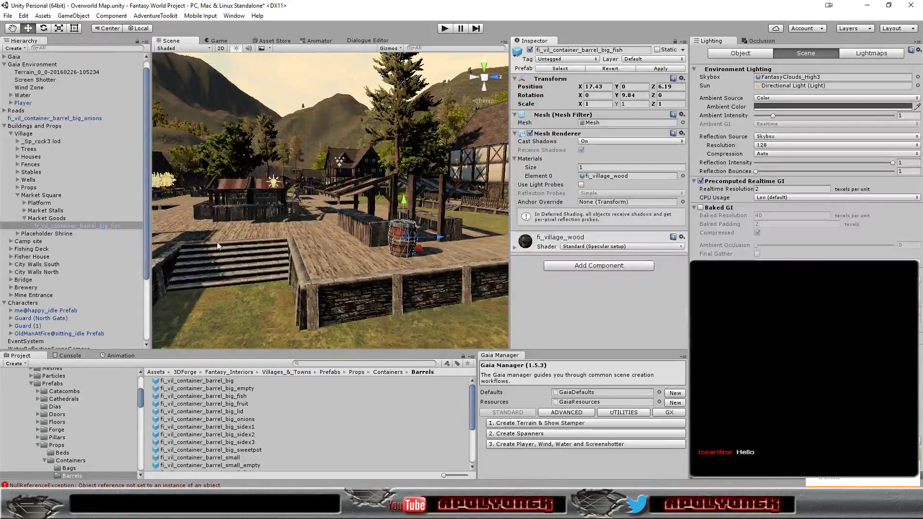
Frame the fish barrel and nudge it along X to X 17.188, Z 6.232 on the deck.
{"action": "double_click", "coordinate": [106, 226]}
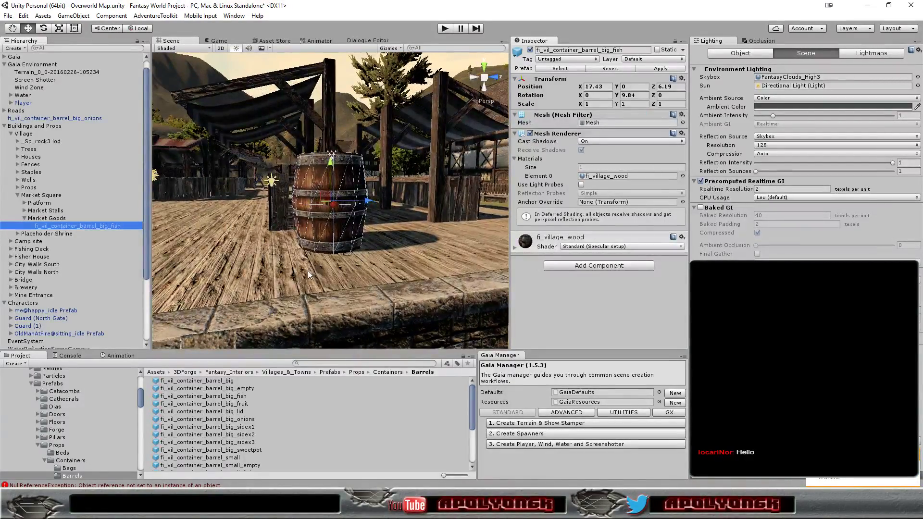
{"action": "left_click_drag", "start_coordinate": [308, 270], "coordinate": [327, 166], "text": "alt"}
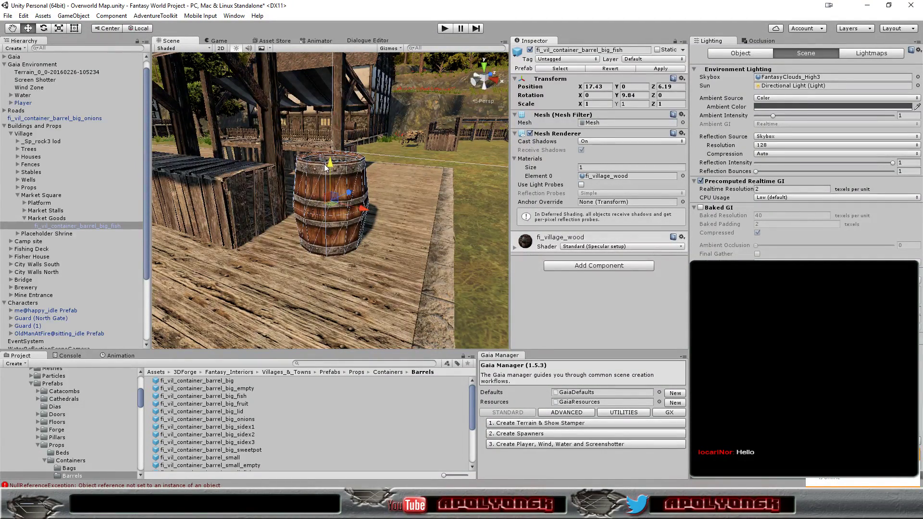
{"action": "mouse_move", "coordinate": [347, 260]}
{"action": "left_mouse_down", "text": "alt"}
{"action": "mouse_move", "coordinate": [183, 335]}
{"action": "mouse_move", "coordinate": [344, 232]}
{"action": "left_mouse_up", "text": "alt"}
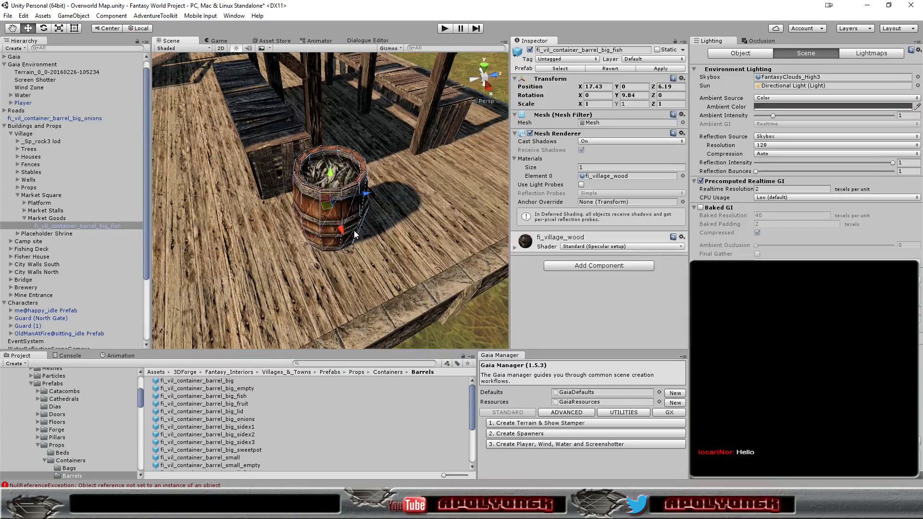
{"action": "mouse_move", "coordinate": [342, 231]}
{"action": "left_mouse_down"}
{"action": "mouse_move", "coordinate": [338, 219]}
{"action": "mouse_move", "coordinate": [413, 208]}
{"action": "mouse_move", "coordinate": [207, 252]}
{"action": "mouse_move", "coordinate": [276, 252]}
{"action": "left_mouse_up"}
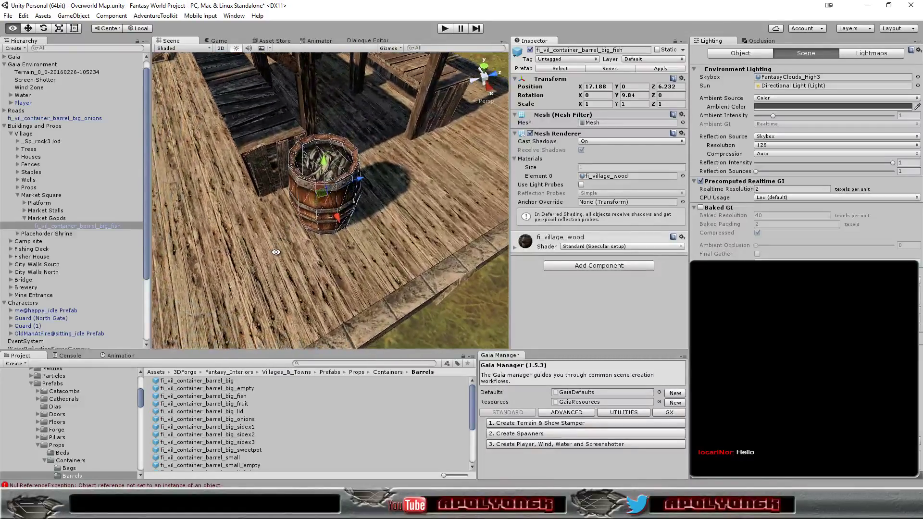
Duplicate the fish barrel and place the copy beside it at X 17.219, Z 8.738.
{"action": "key", "text": "ctrl+d"}
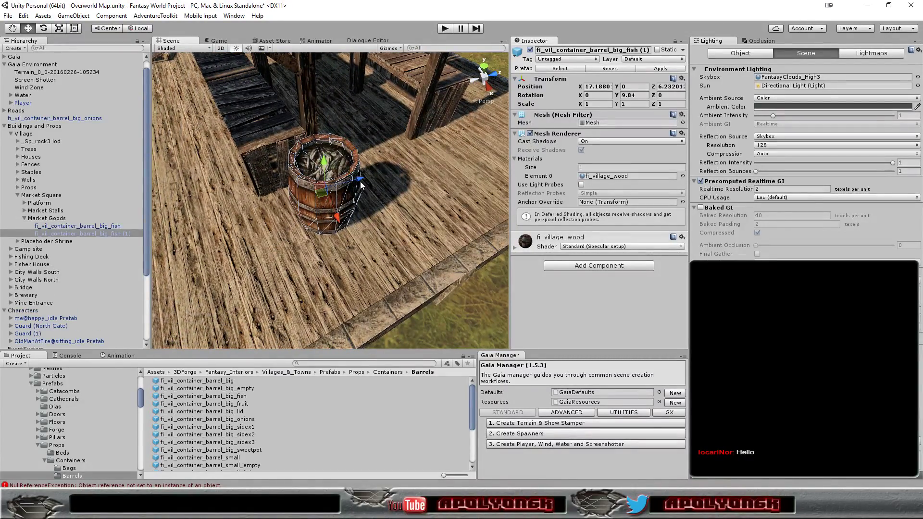
{"action": "mouse_move", "coordinate": [361, 183]}
{"action": "left_mouse_down"}
{"action": "mouse_move", "coordinate": [506, 123]}
{"action": "mouse_move", "coordinate": [492, 163]}
{"action": "mouse_move", "coordinate": [443, 174]}
{"action": "left_mouse_up"}
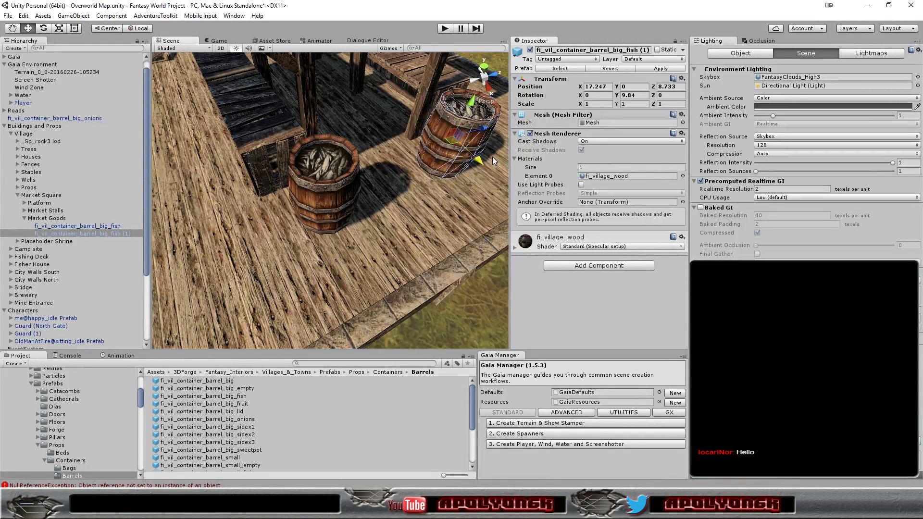
{"action": "scroll", "coordinate": [443, 174], "scroll_direction": "down", "scroll_amount": 3}
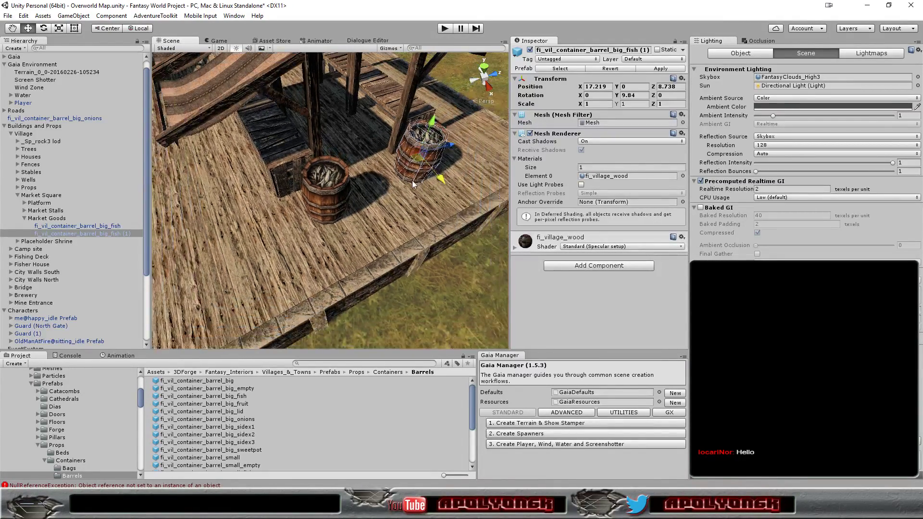
{"action": "mouse_move", "coordinate": [373, 208]}
{"action": "left_mouse_down", "text": "alt"}
{"action": "mouse_move", "coordinate": [299, 236]}
{"action": "mouse_move", "coordinate": [429, 152]}
{"action": "left_mouse_up", "text": "alt"}
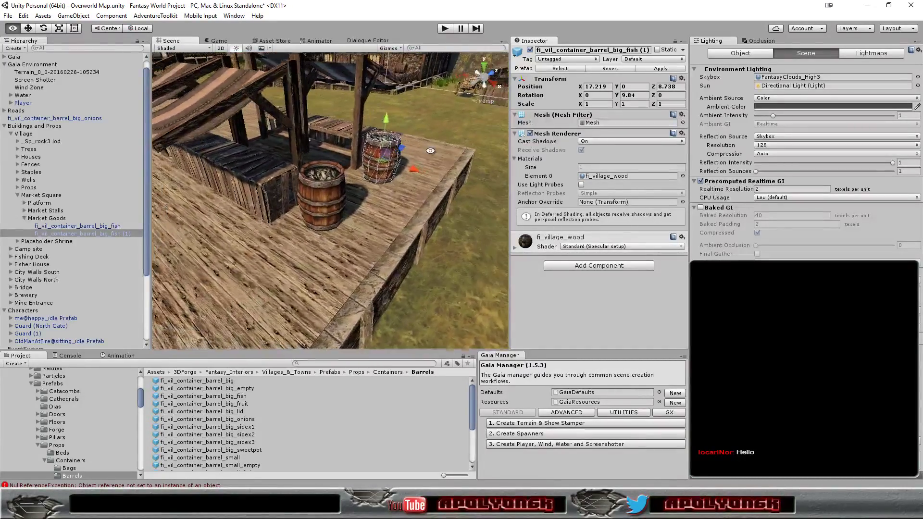
{"action": "scroll", "coordinate": [365, 184], "scroll_direction": "up", "scroll_amount": 1}
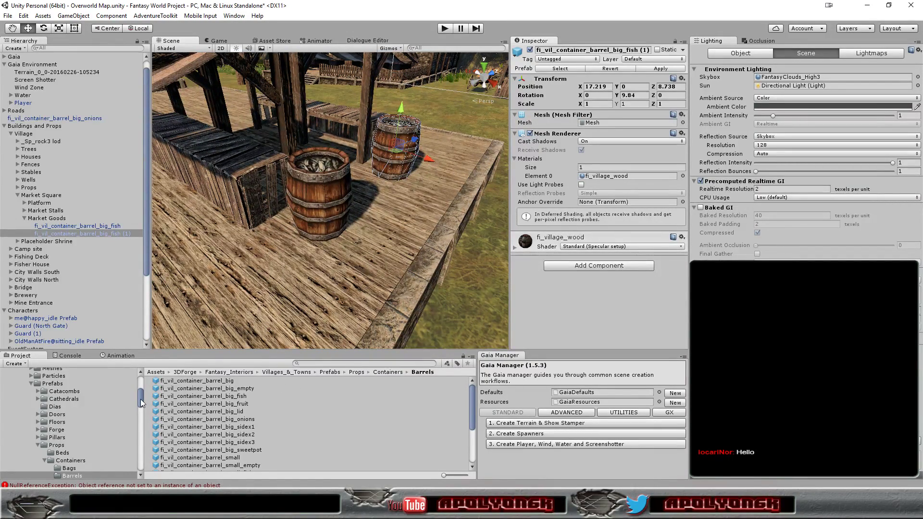
{"action": "left_click_drag", "start_coordinate": [140, 399], "coordinate": [134, 417]}
{"action": "scroll", "coordinate": [134, 417], "scroll_direction": "down", "scroll_amount": 2}
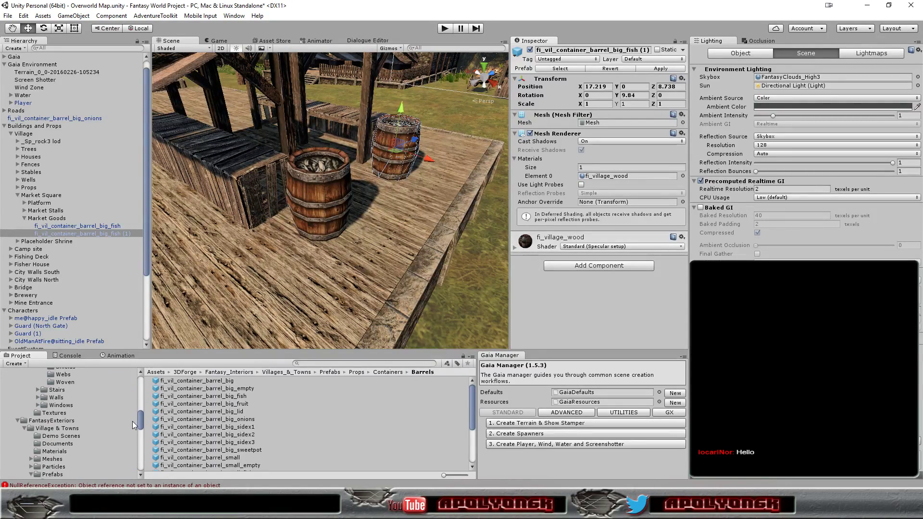